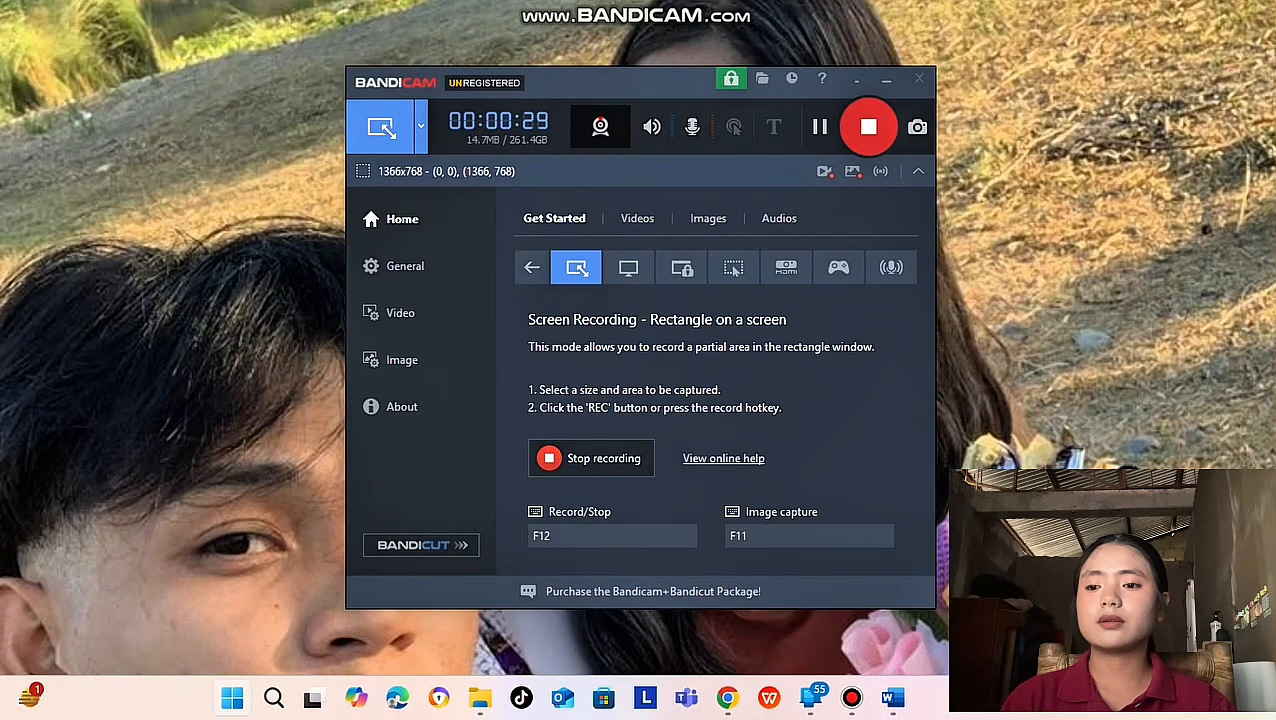
# Open Excel and create a blank workbook
pyautogui.press('super')
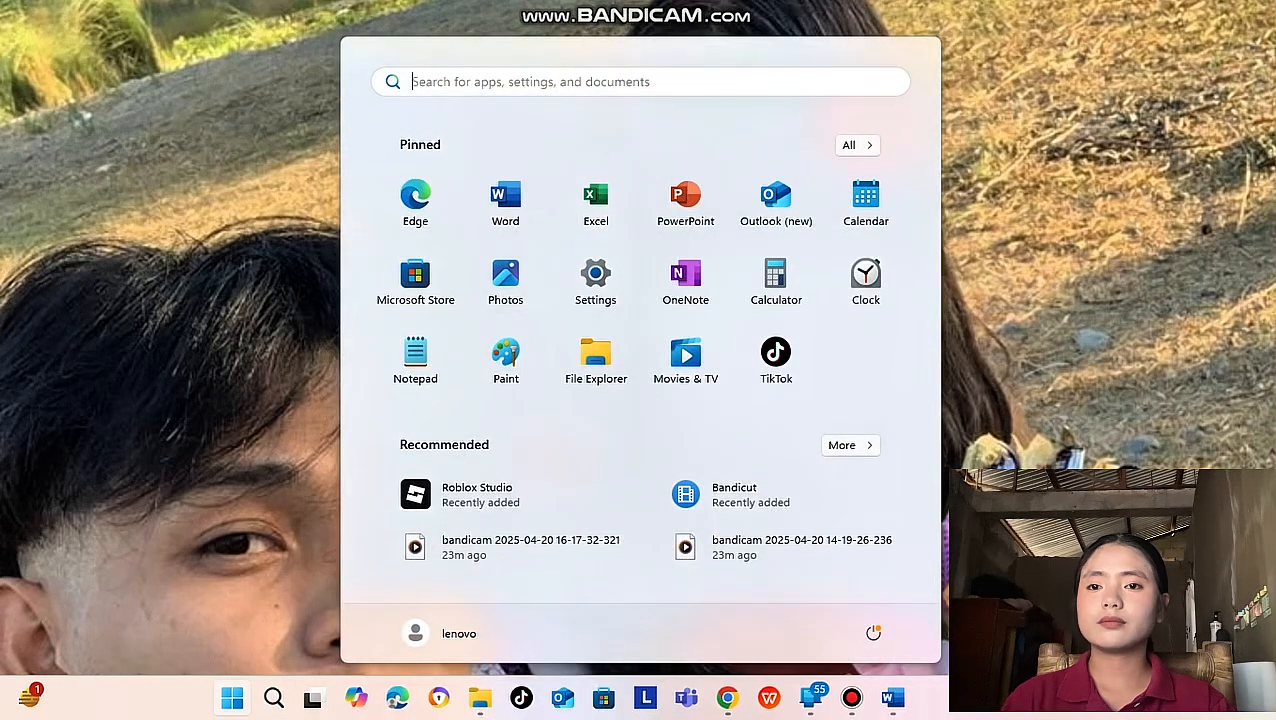
pyautogui.press('super')
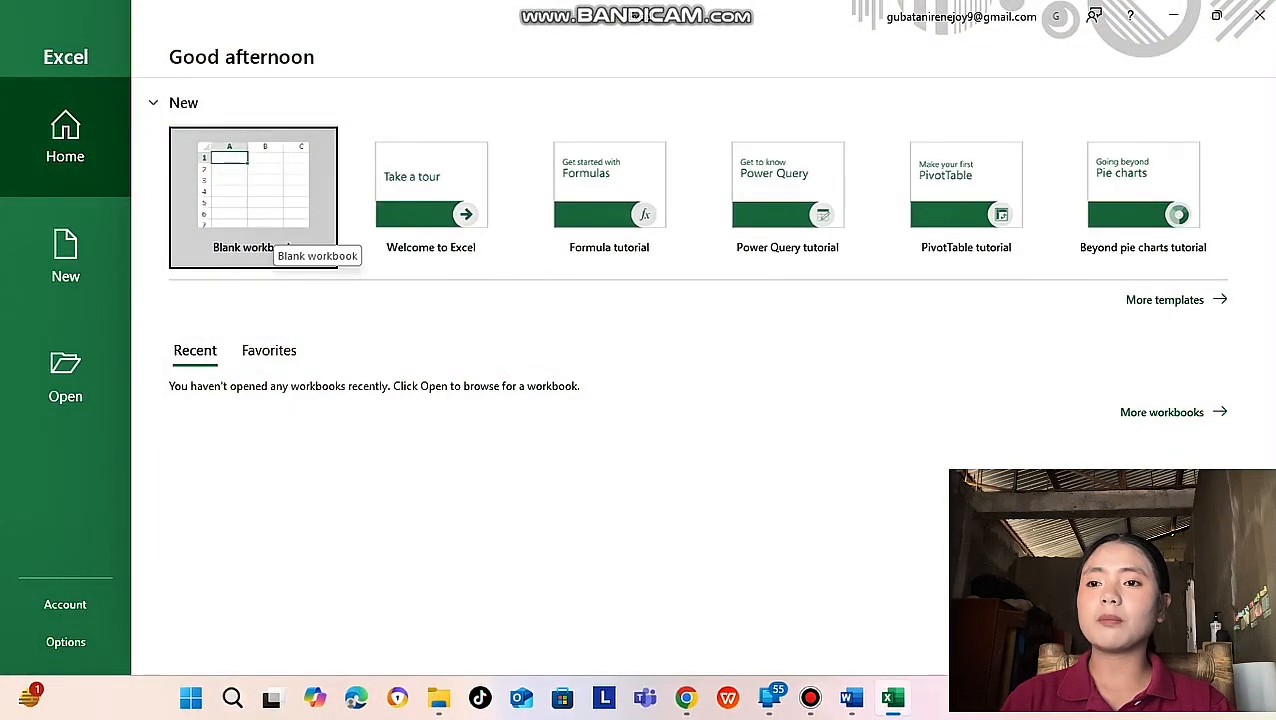
pyautogui.click(282, 238)
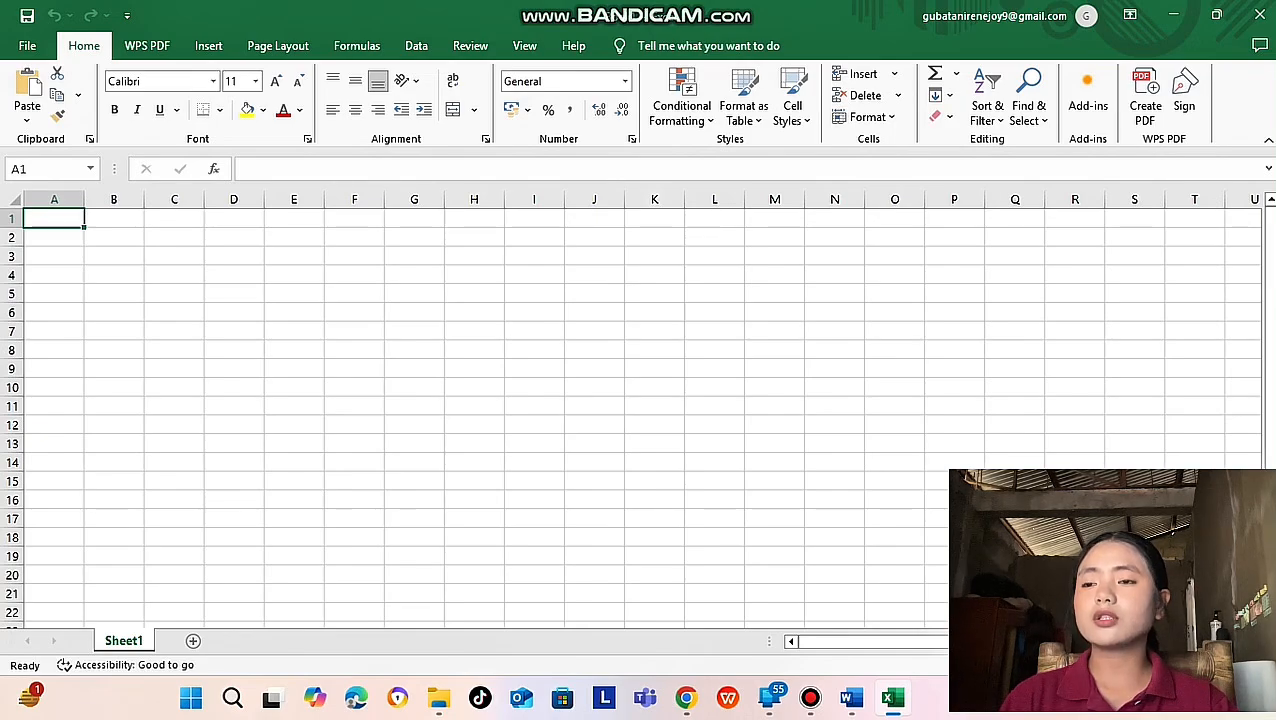
# Enter the column headers "Sales" in A1 and "Products" in B1
pyautogui.press('capslock')
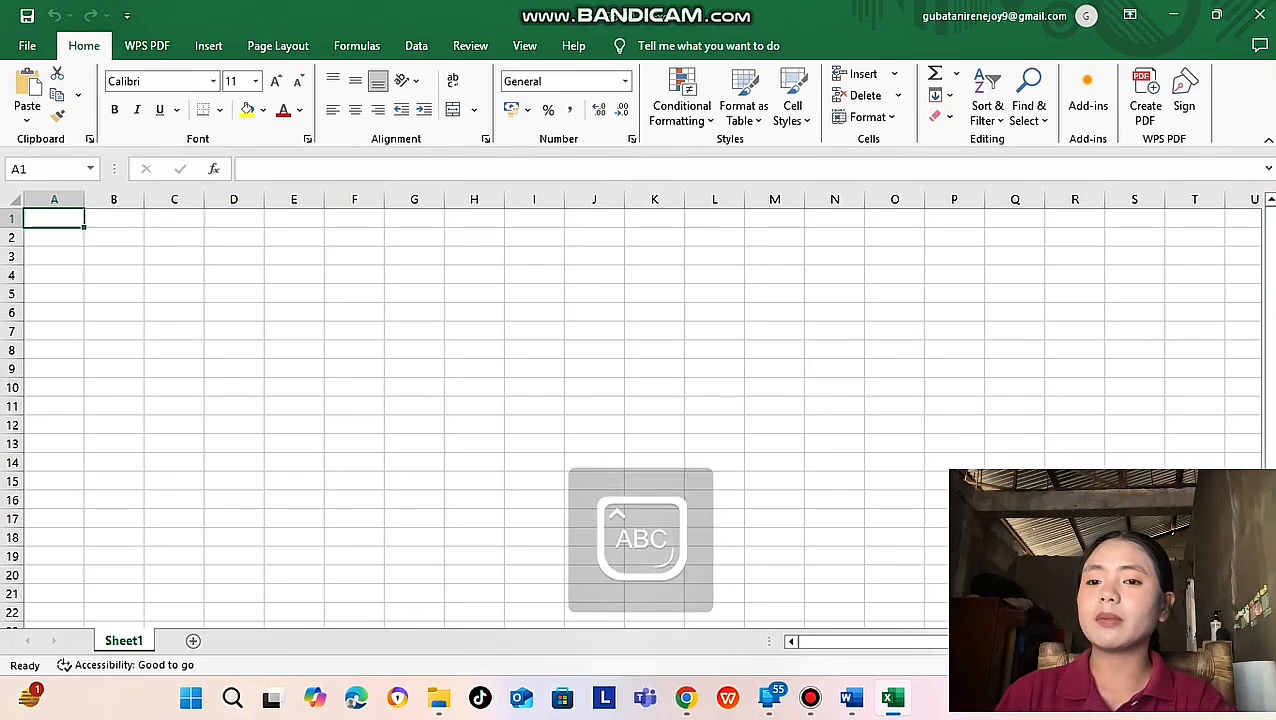
pyautogui.write('S')
pyautogui.press('capslock')
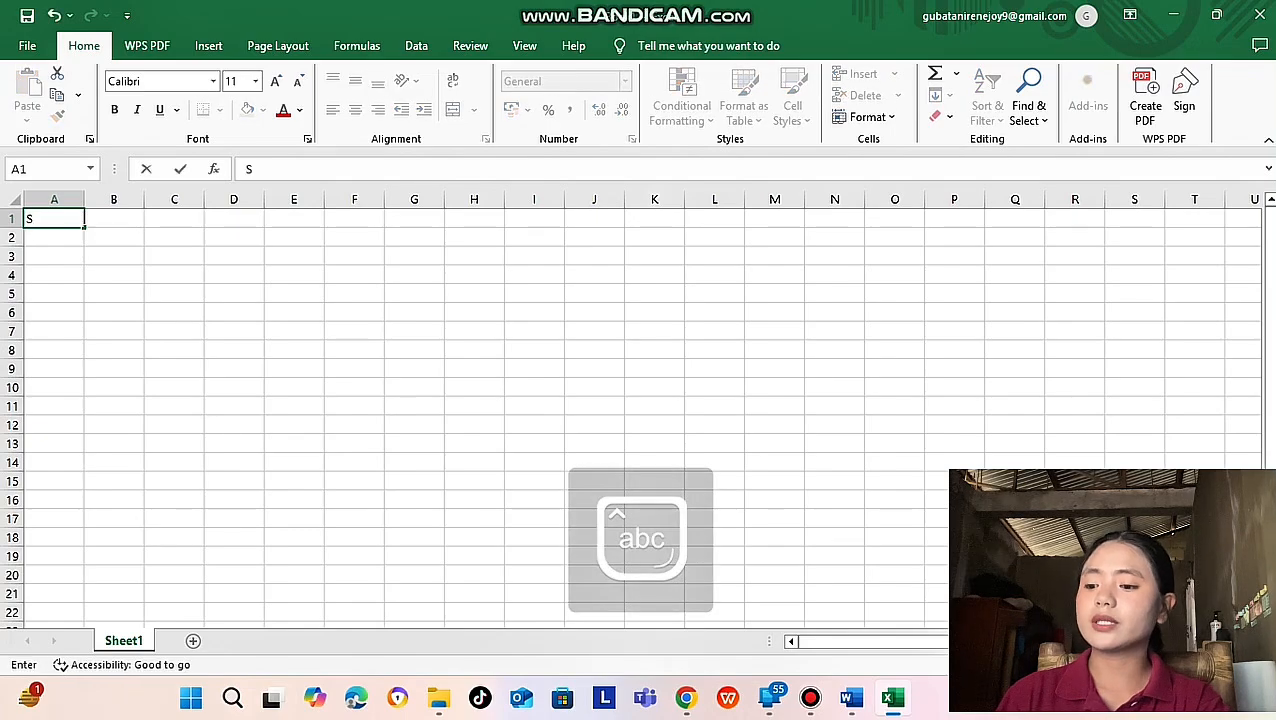
pyautogui.write('ales')
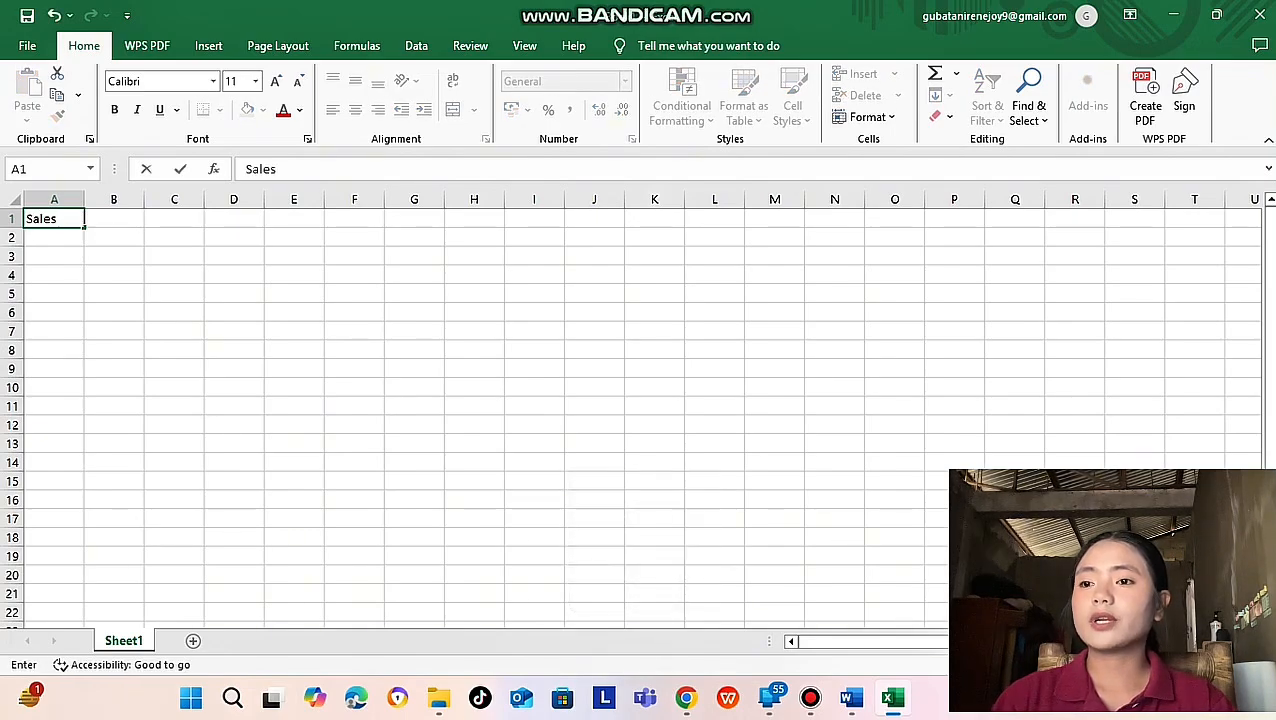
pyautogui.press('Tab')
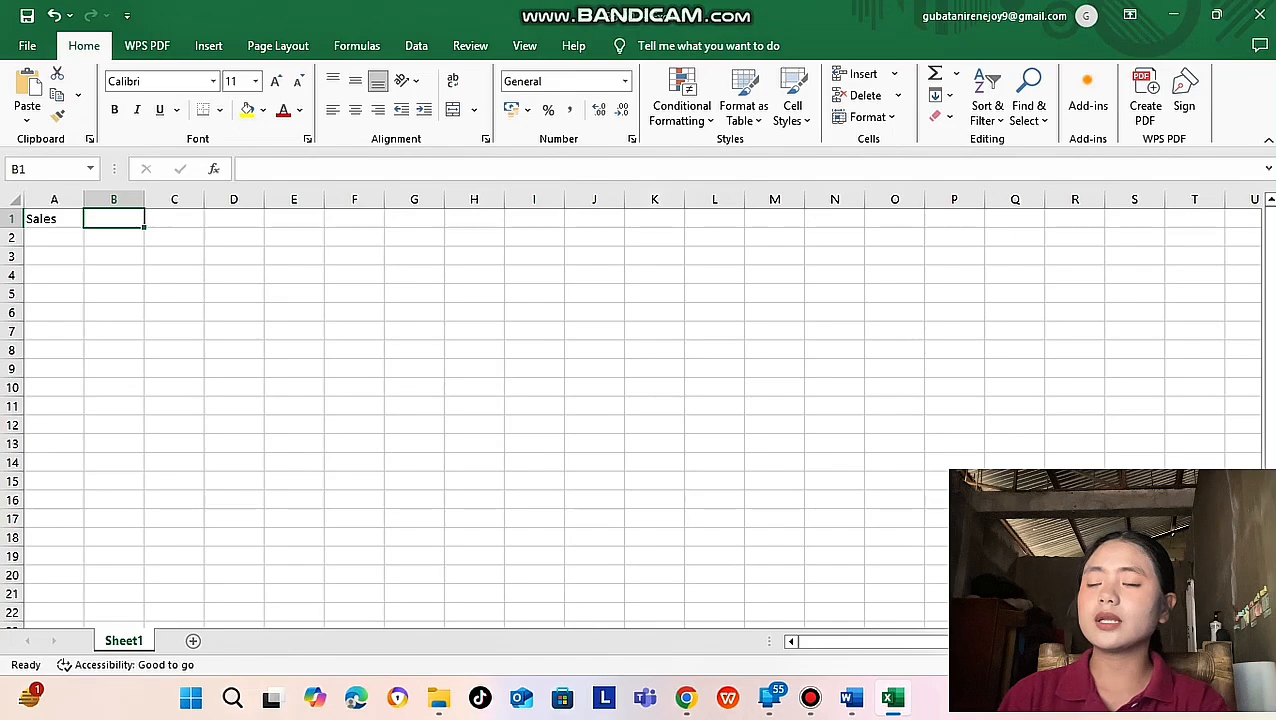
pyautogui.press('capslock')
pyautogui.write('P')
pyautogui.press('capslock')
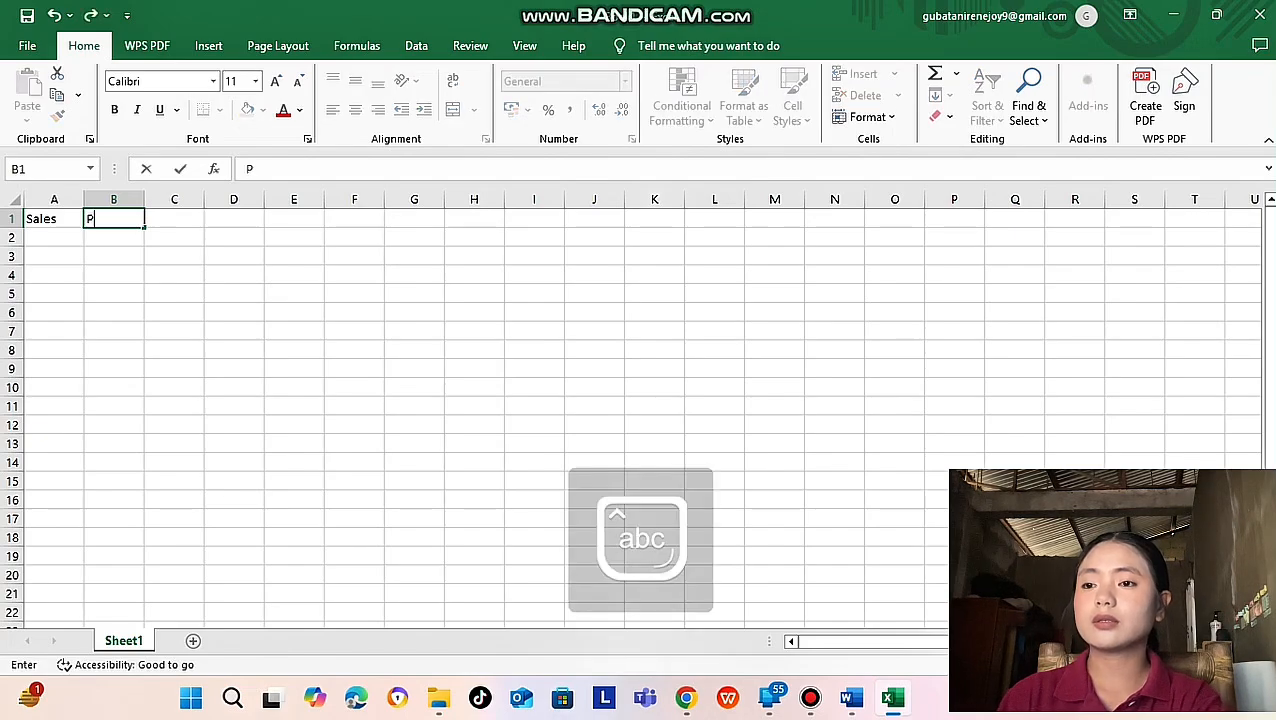
pyautogui.write('roo')
pyautogui.press('BackSpace')
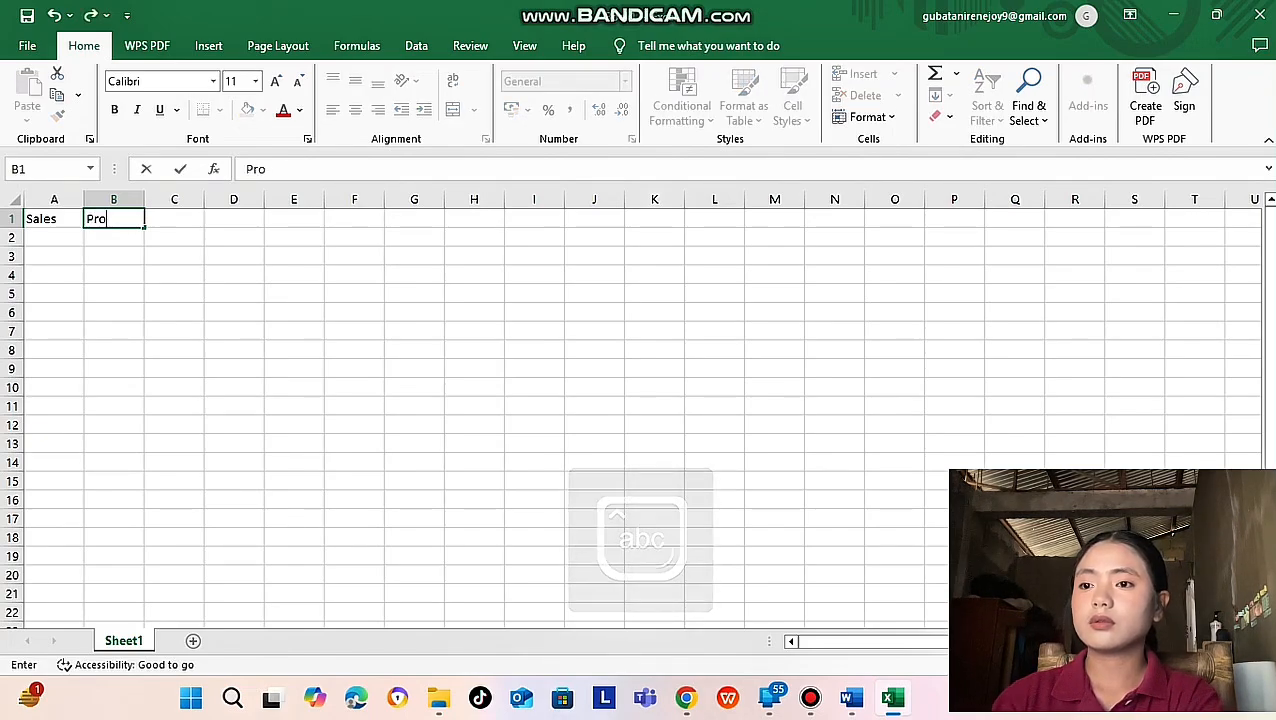
pyautogui.write('ducts')
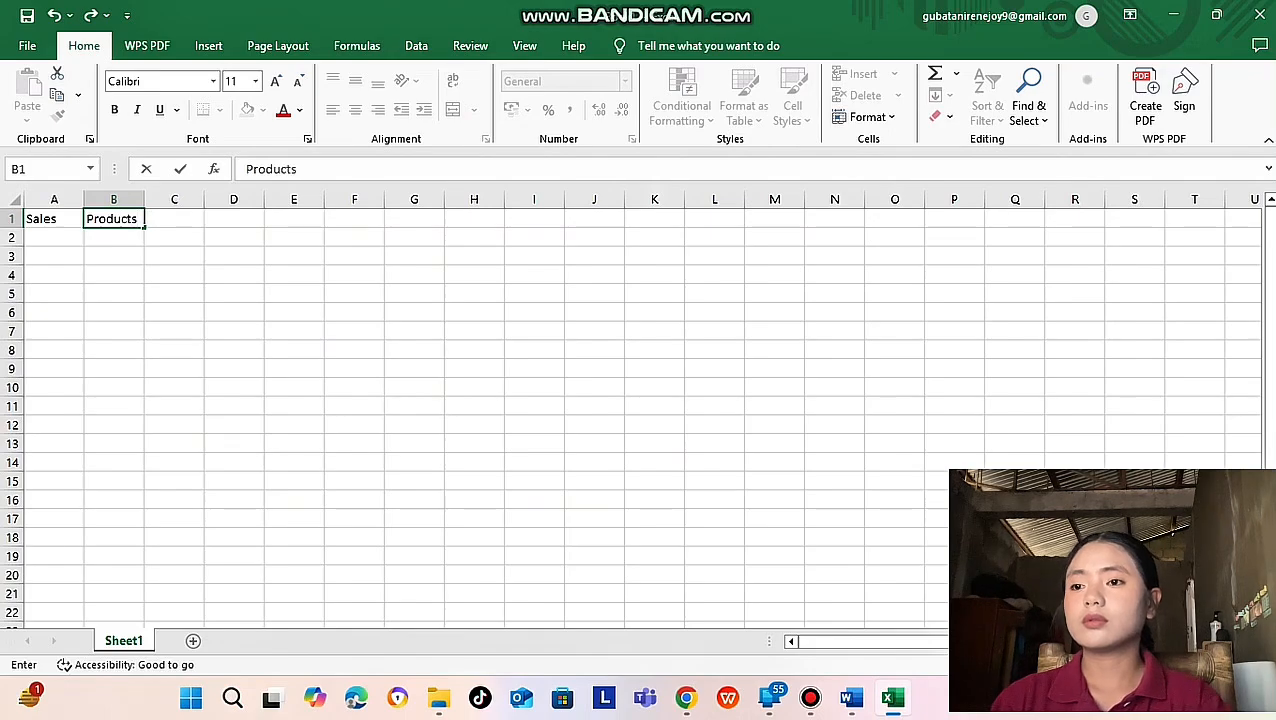
pyautogui.press('Return')
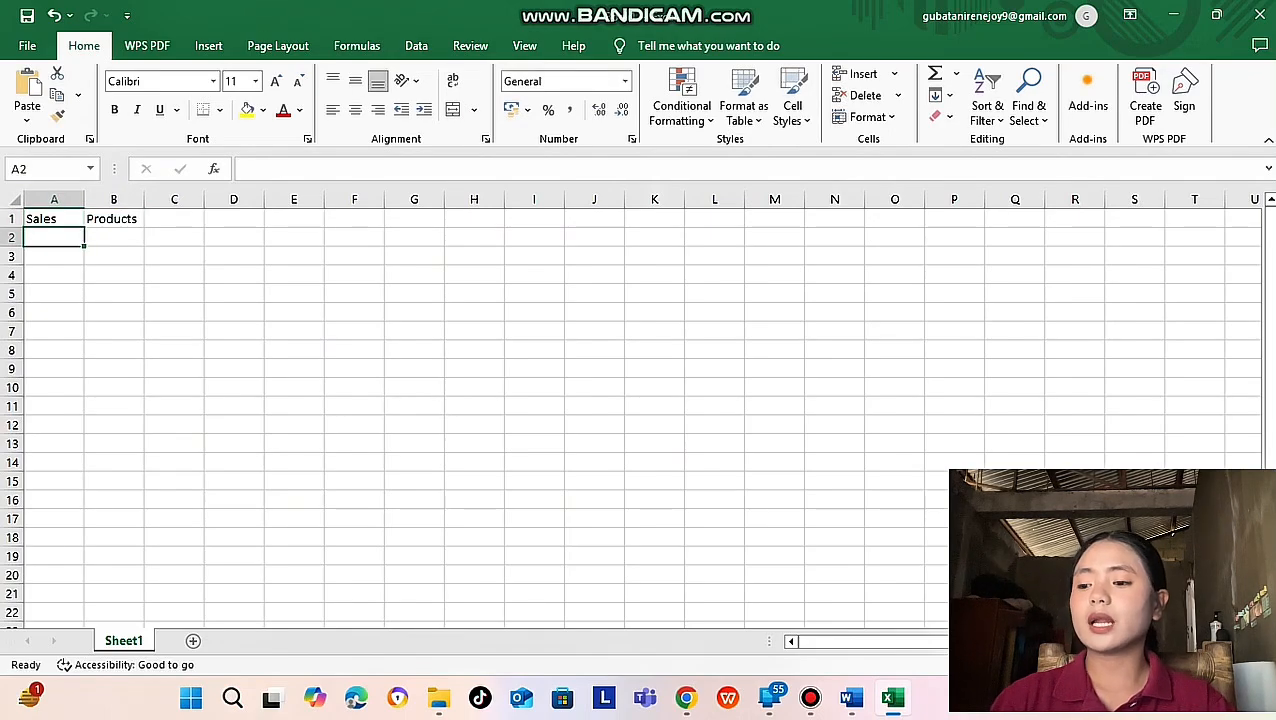
# Fill A2 to A6 of the Sales column with 1050, 970, 900, 860 and 800
pyautogui.write('1')
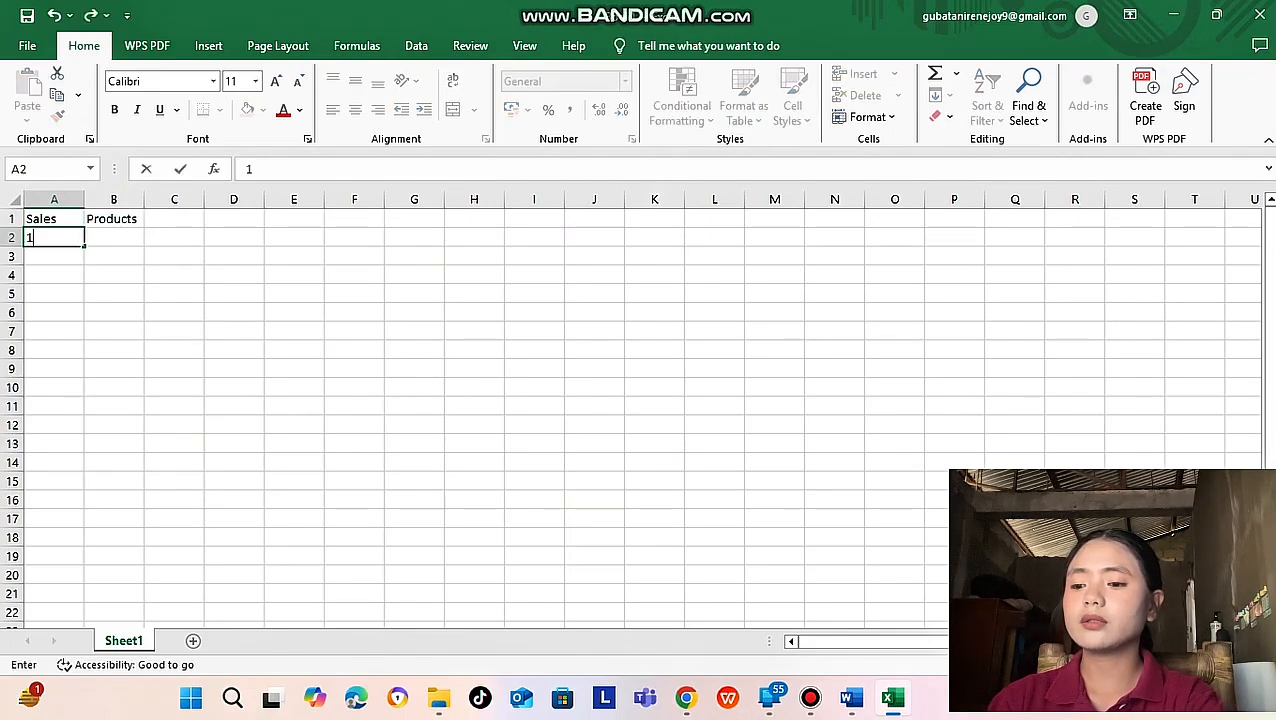
pyautogui.write('050')
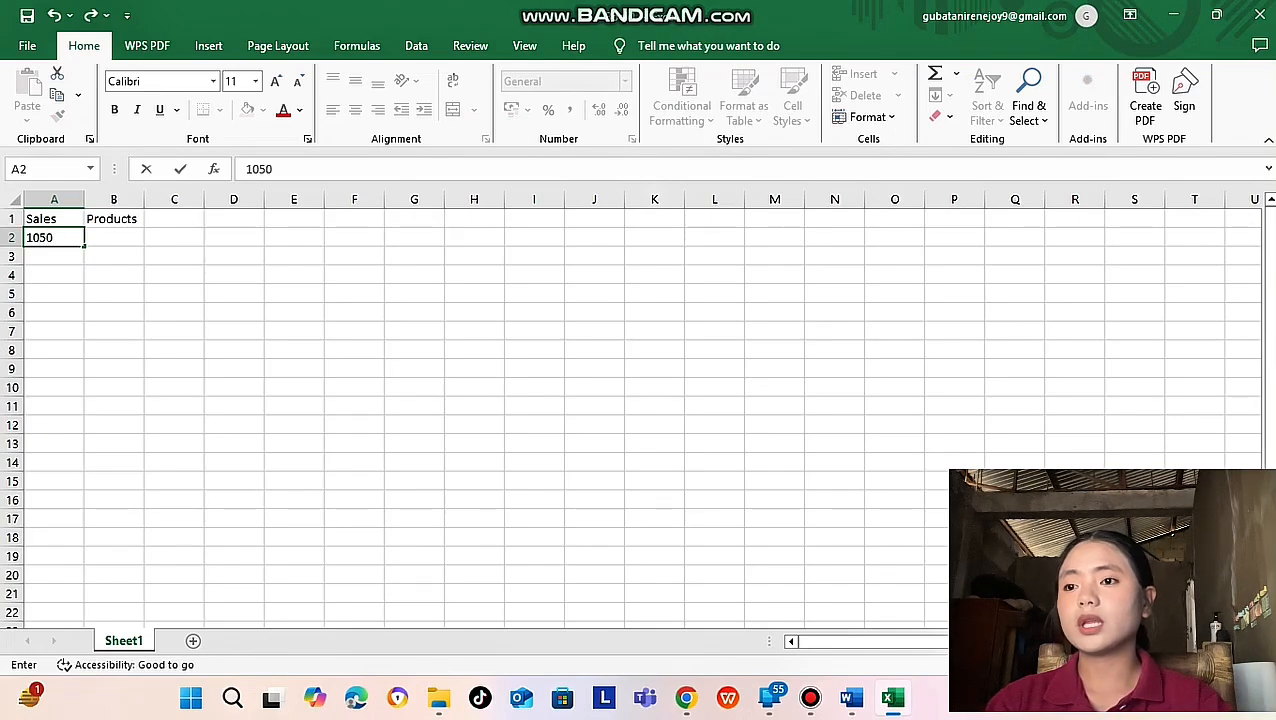
pyautogui.press('Return')
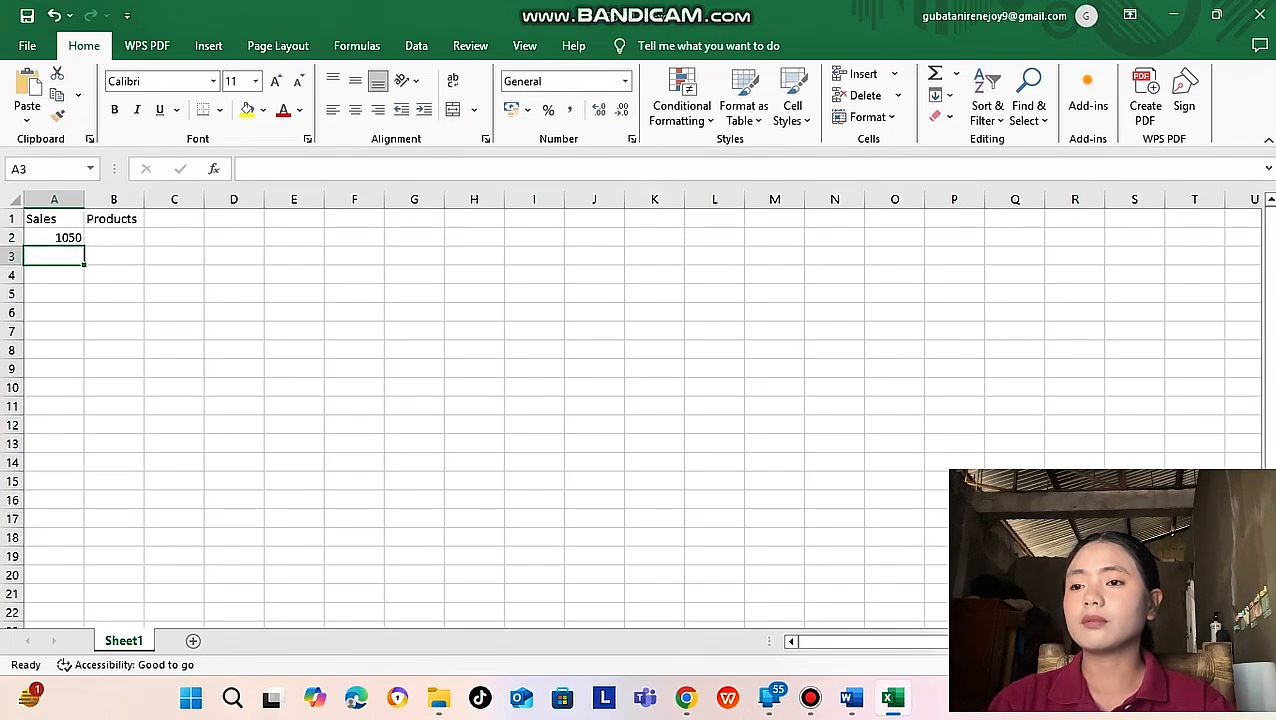
pyautogui.write('970')
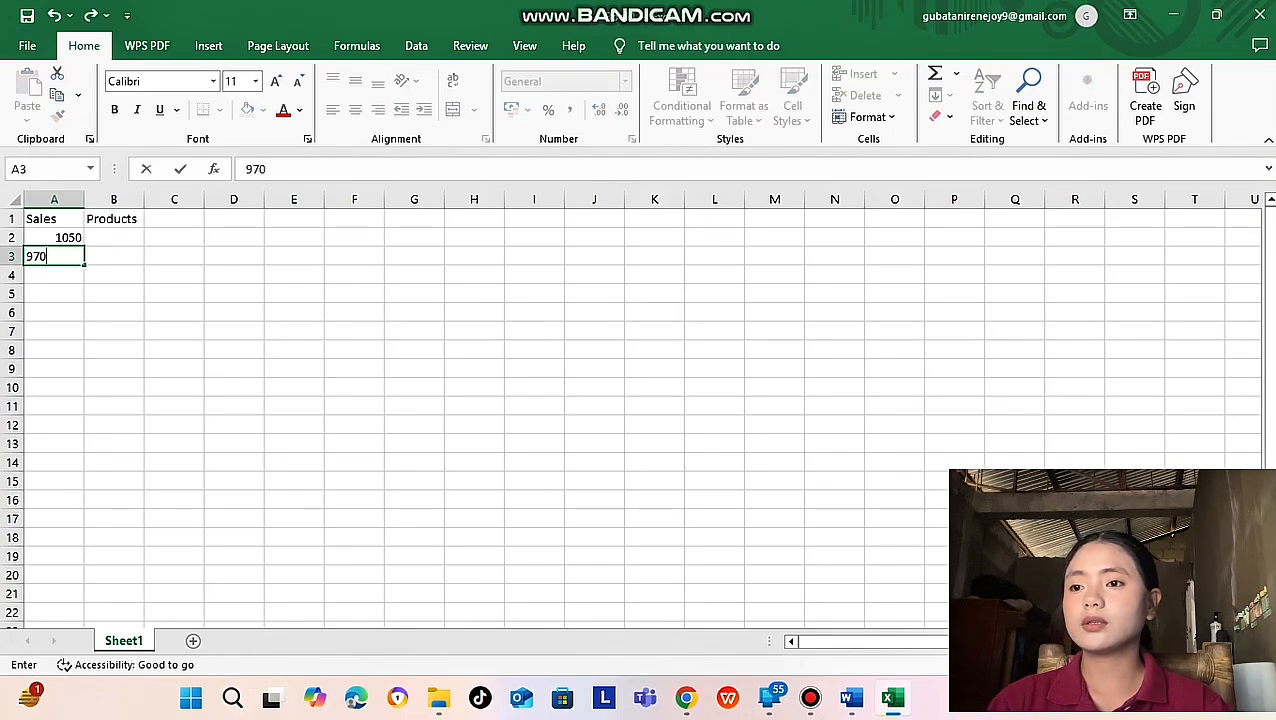
pyautogui.press('Return')
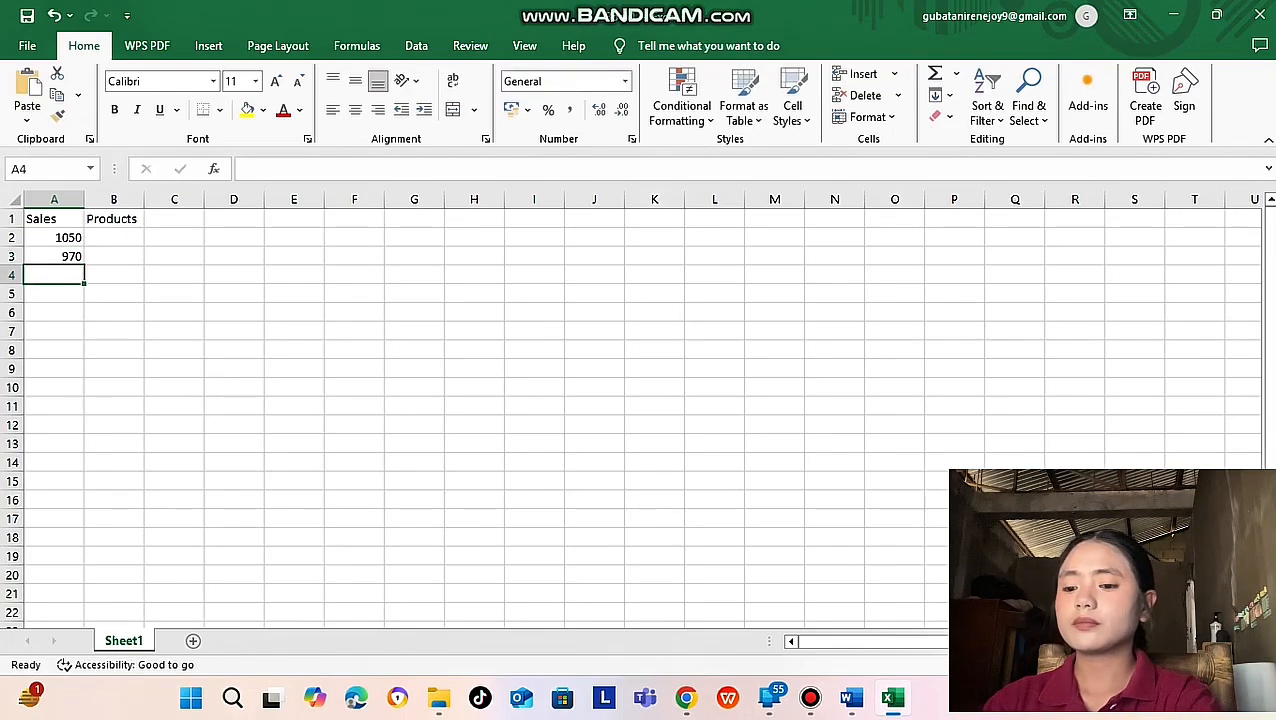
pyautogui.write('900')
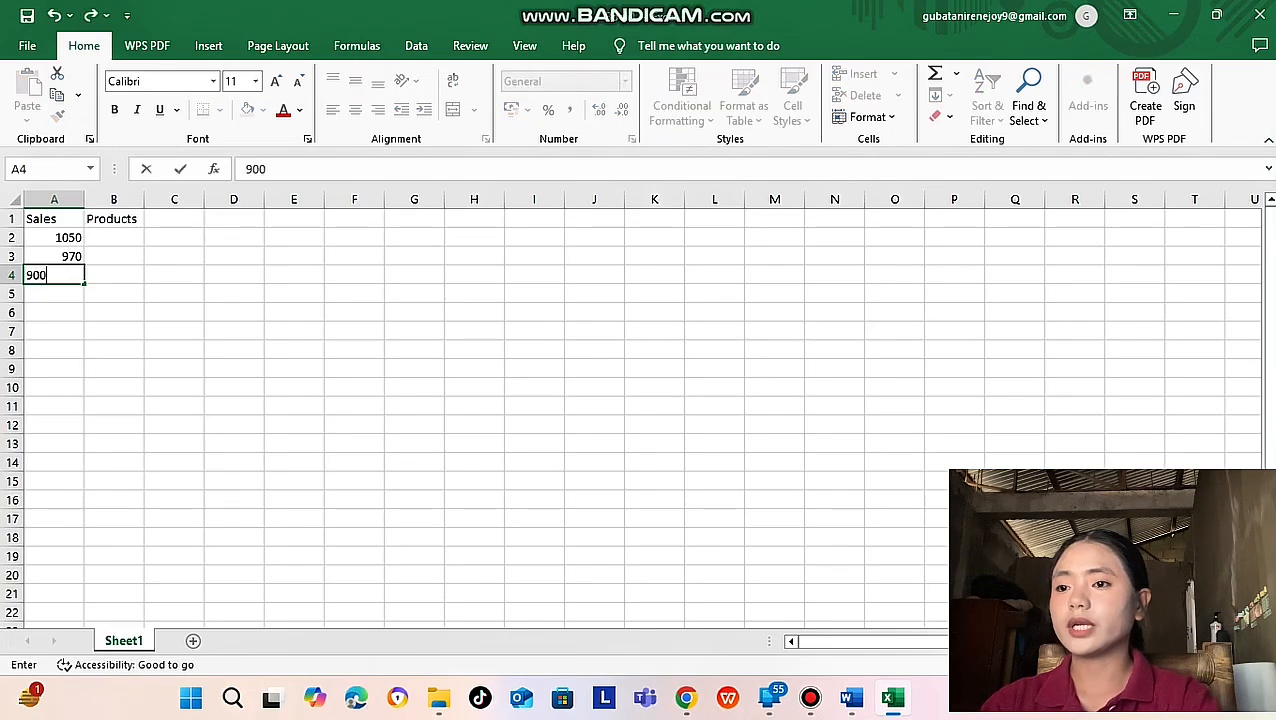
pyautogui.press('Return')
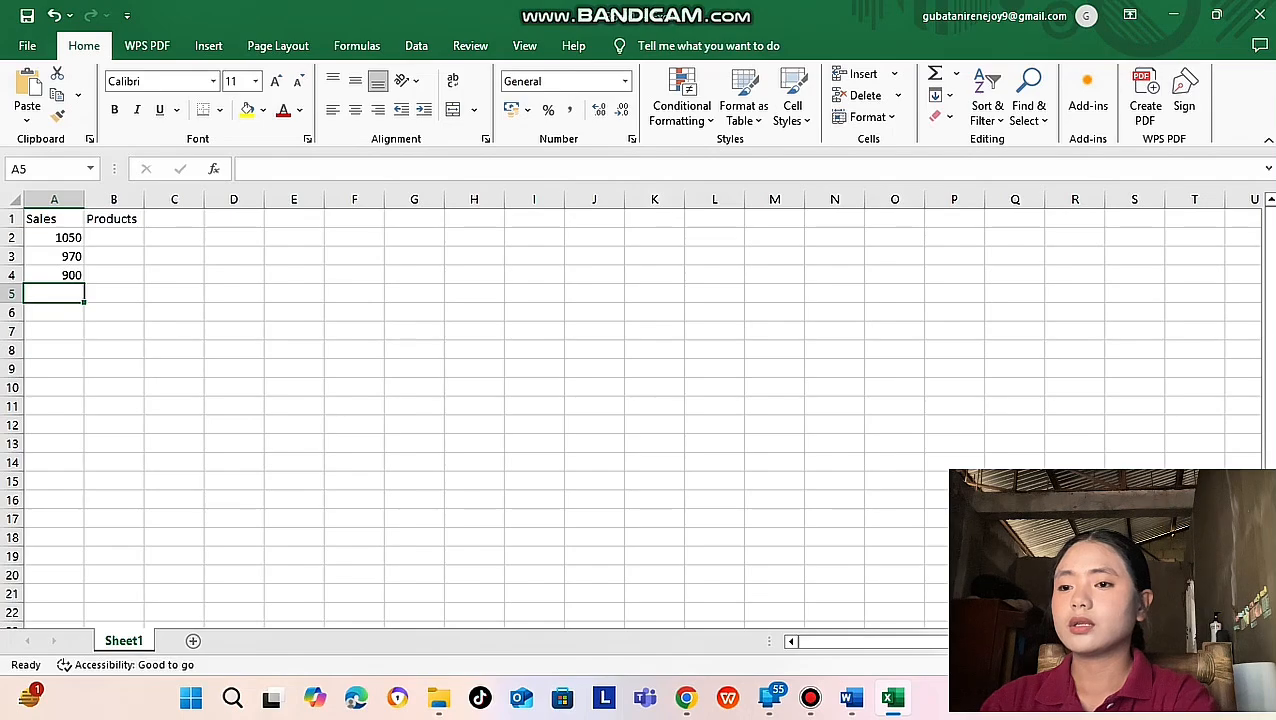
pyautogui.write('860')
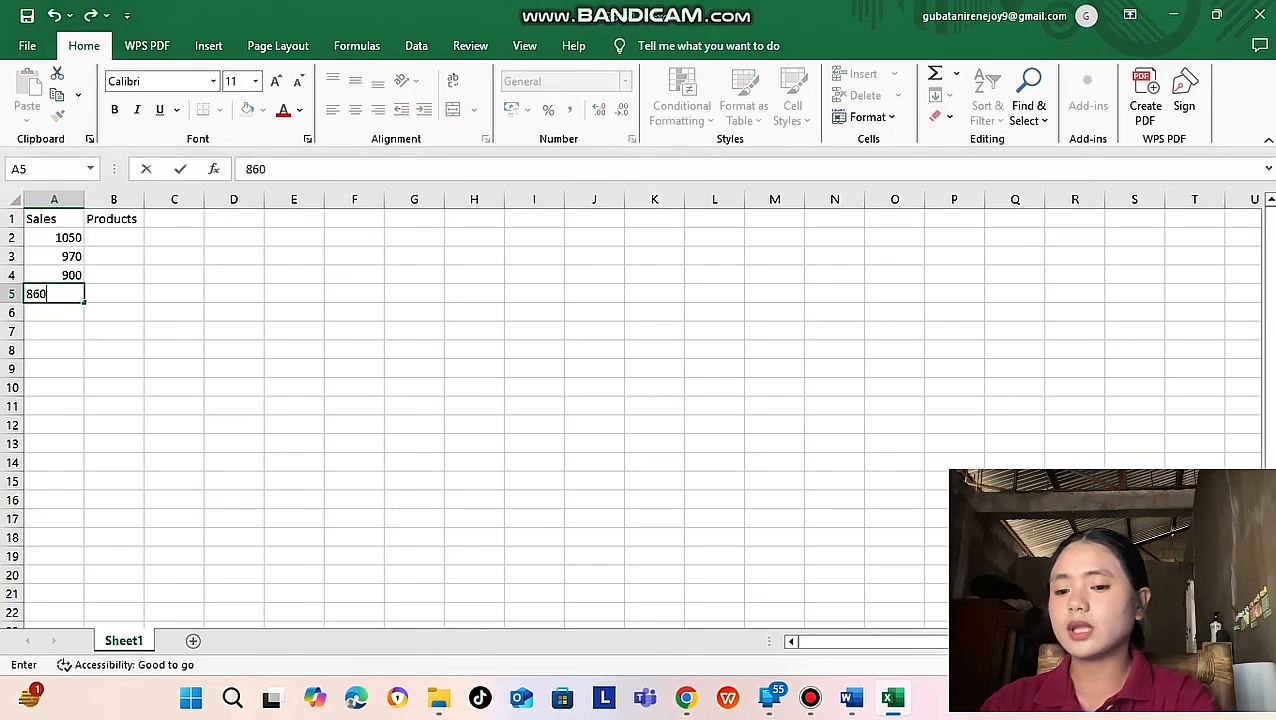
pyautogui.press('Return')
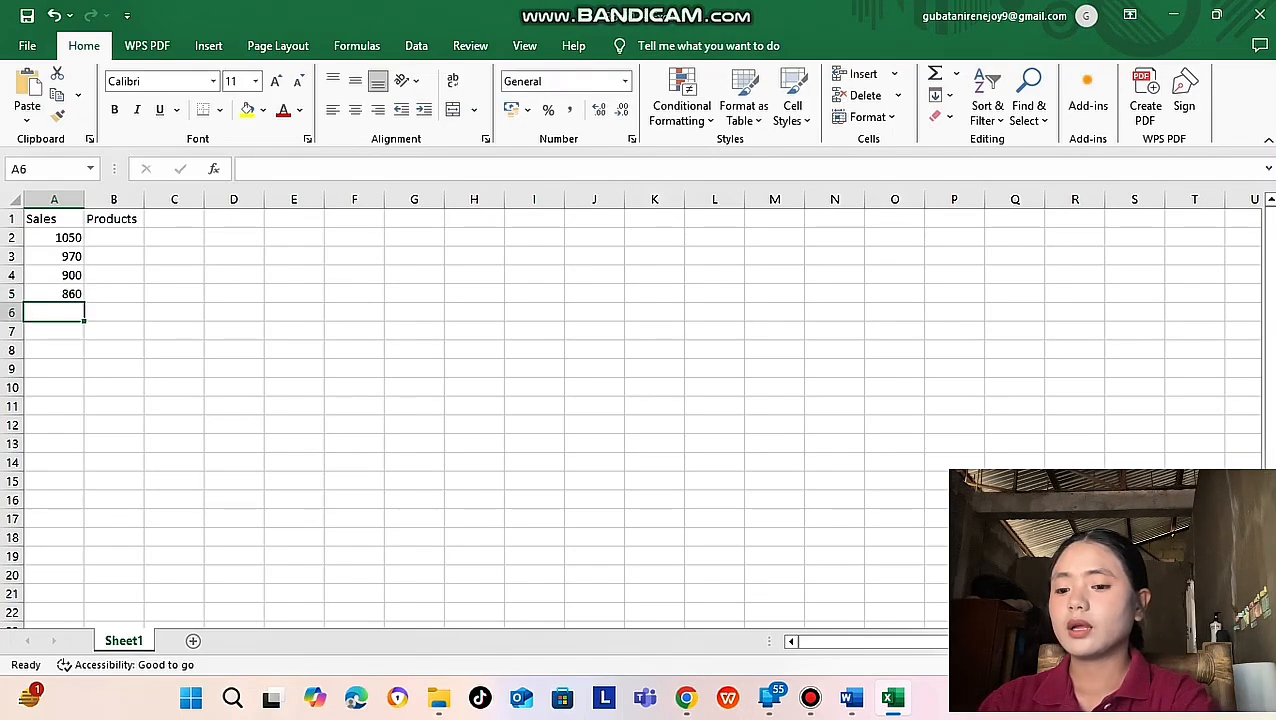
pyautogui.write('800')
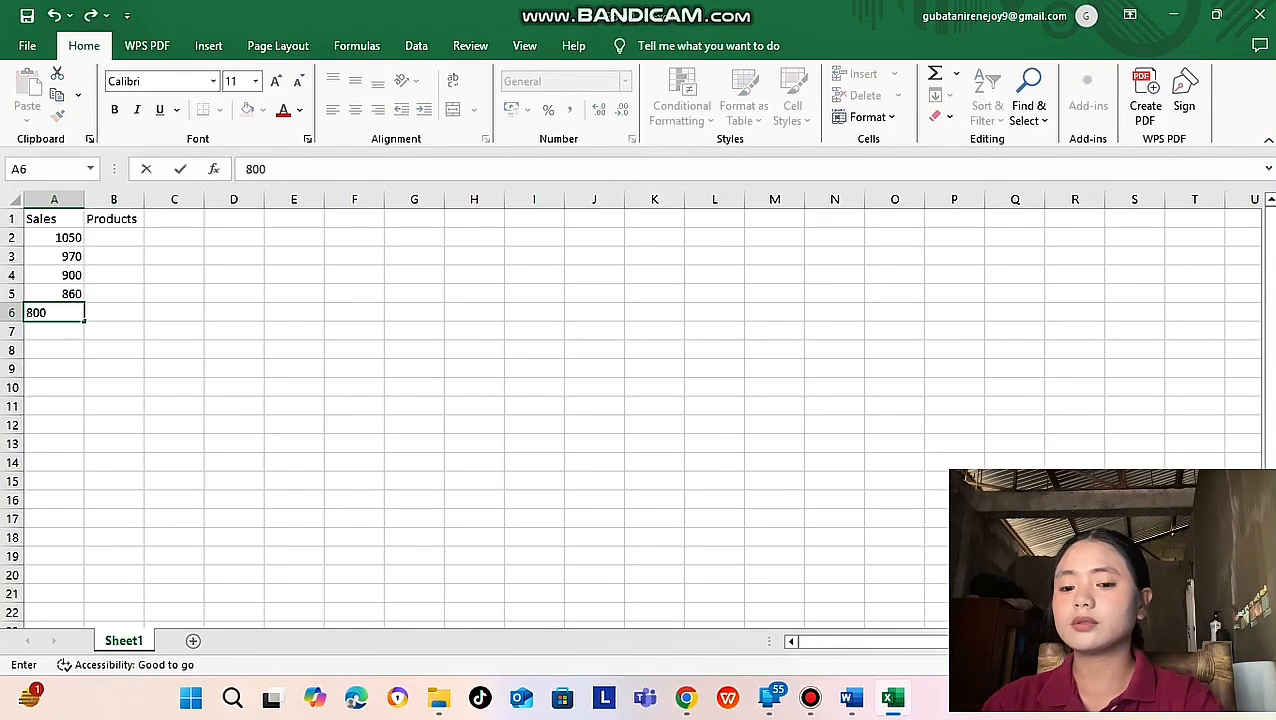
pyautogui.press('Return')
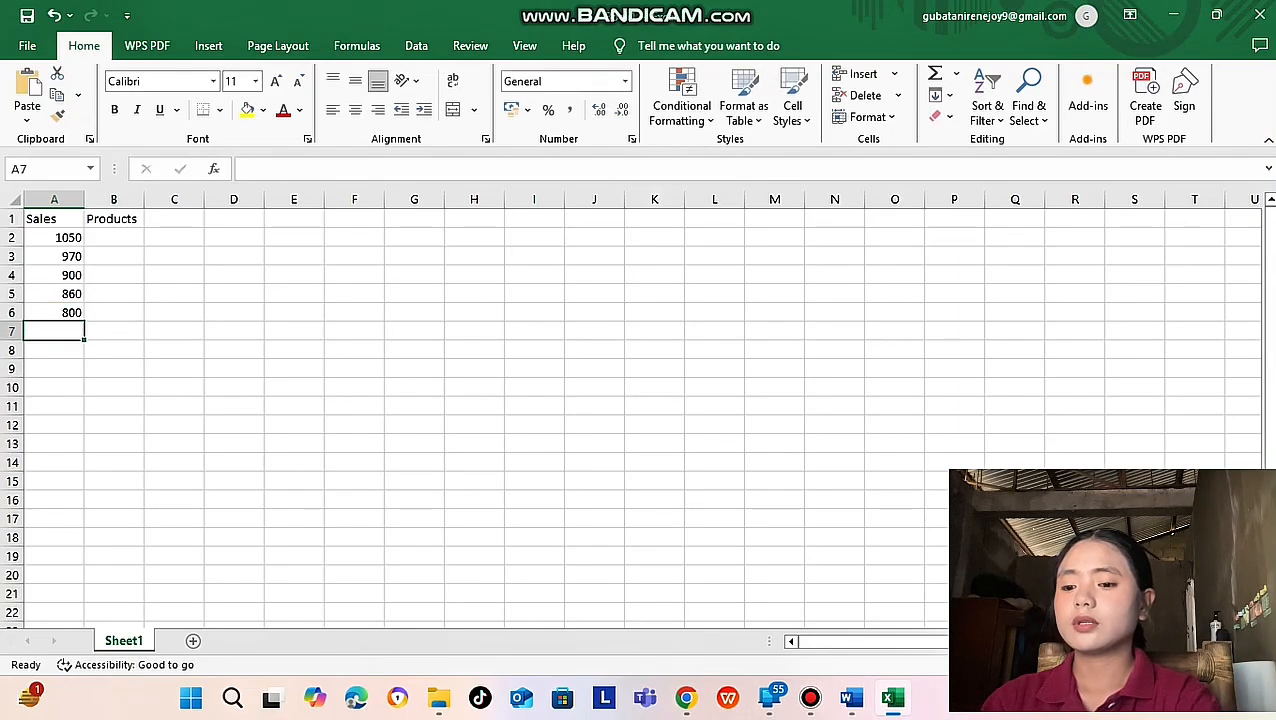
# Continue the Sales column in A7 to A11 with 740, 700, 670, 630 and 500
pyautogui.write('7')
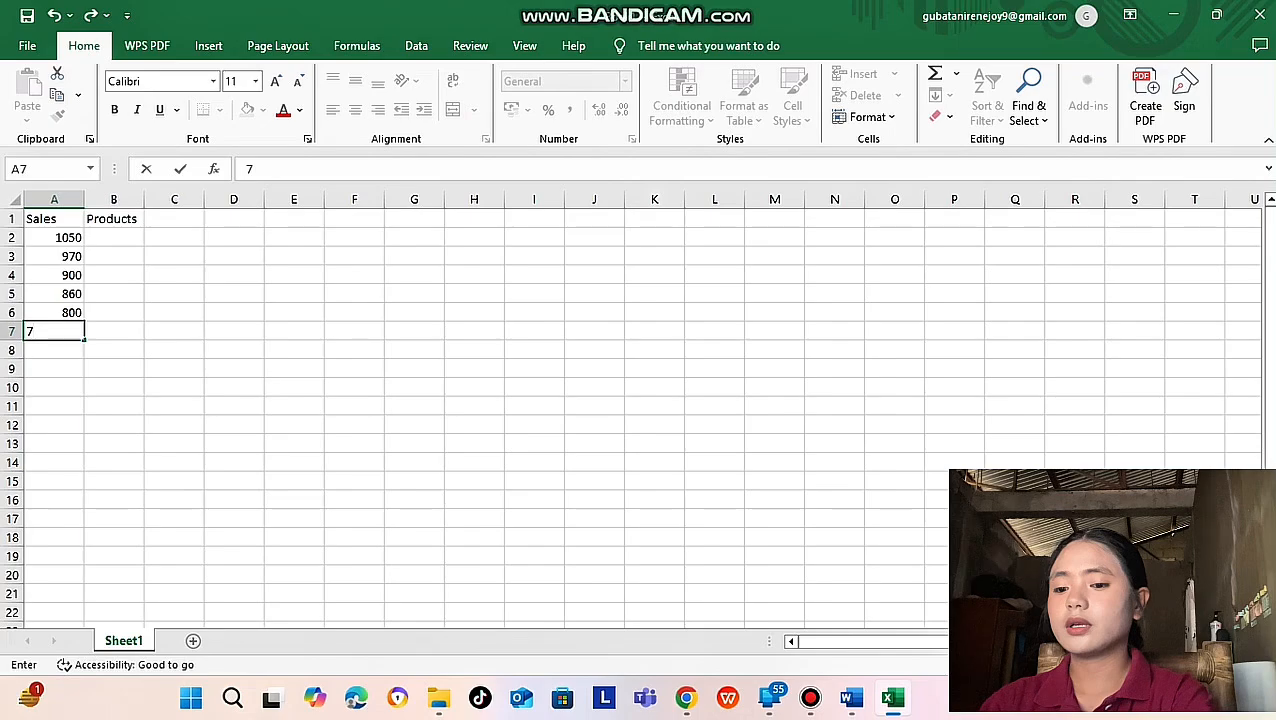
pyautogui.write('40')
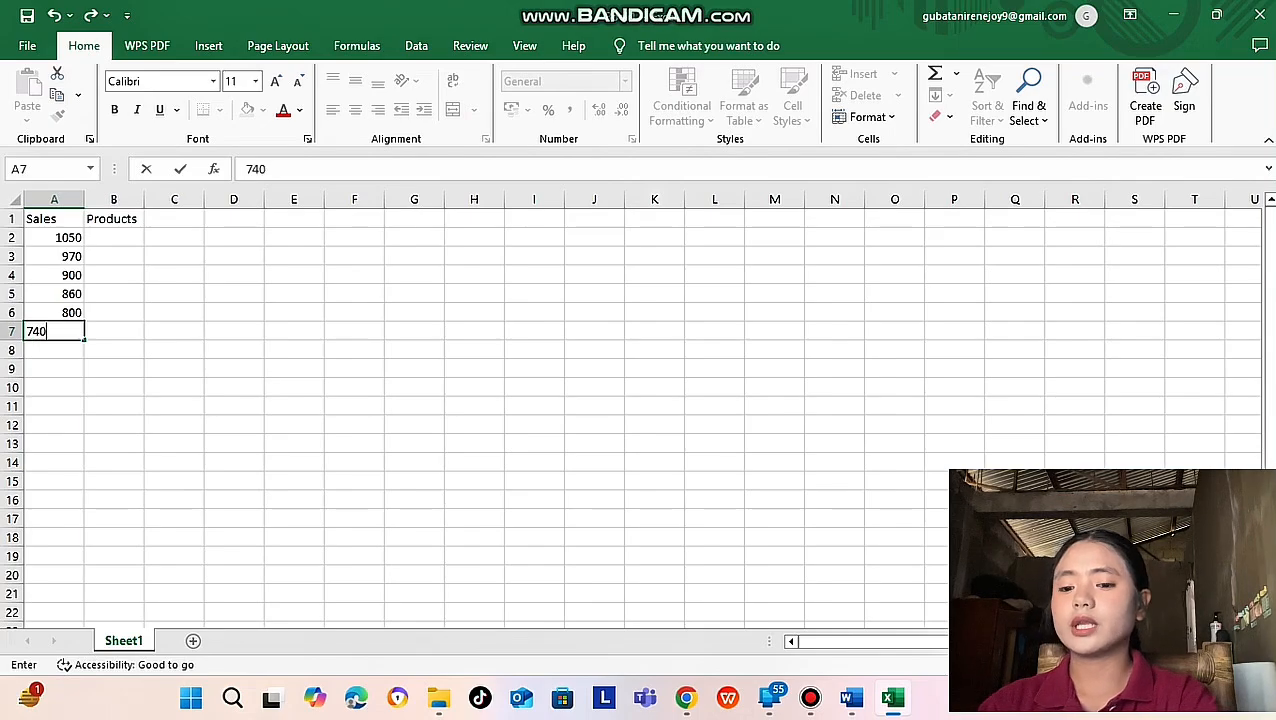
pyautogui.press('Return')
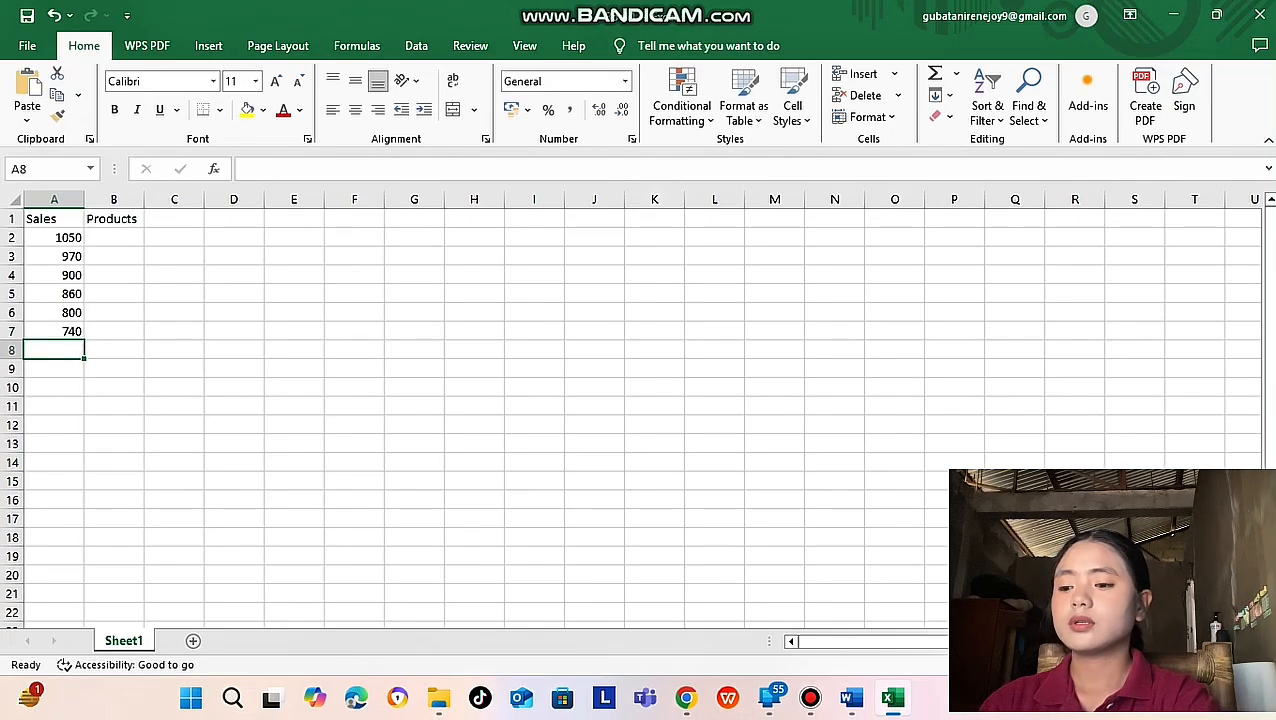
pyautogui.write('700')
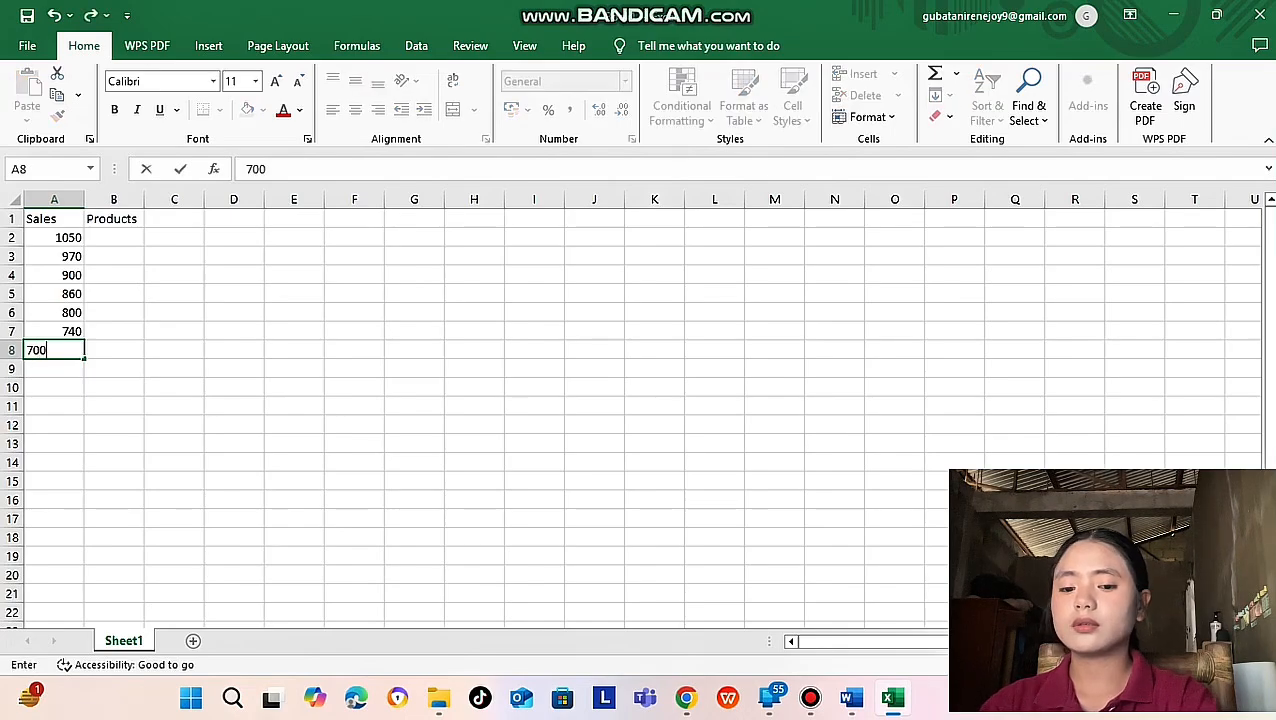
pyautogui.press('Return')
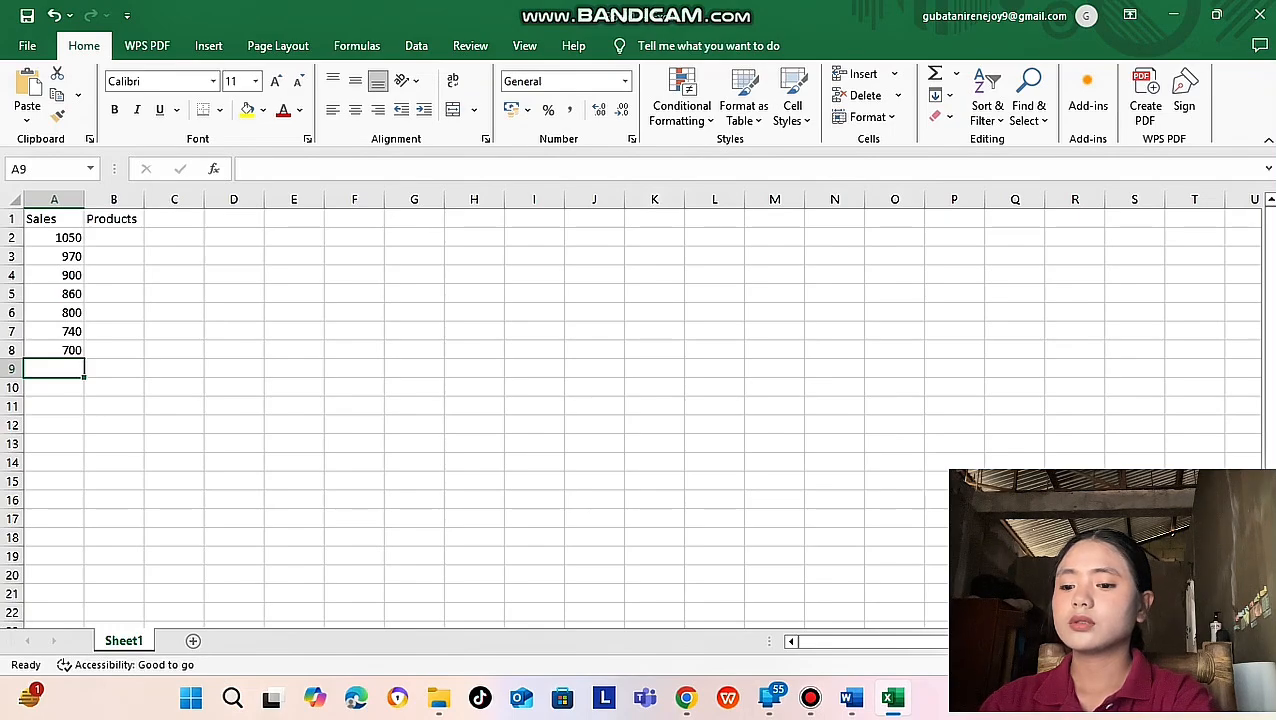
pyautogui.write('670')
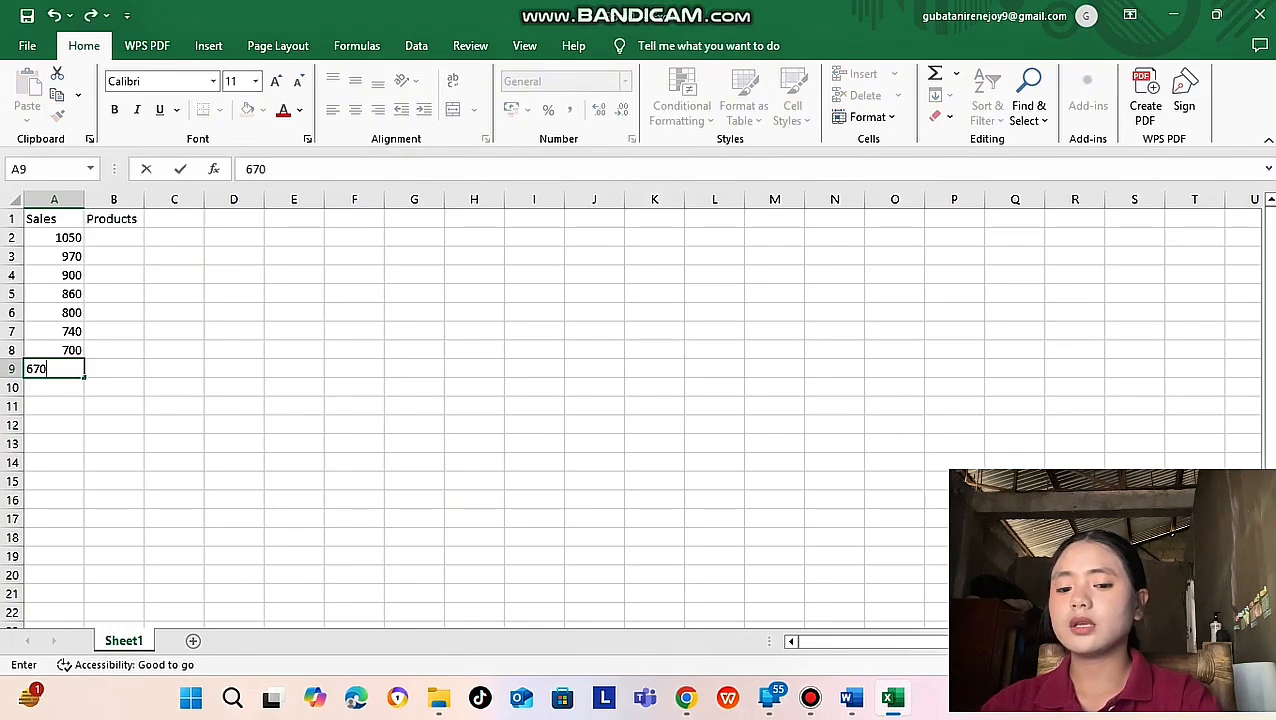
pyautogui.press('Return')
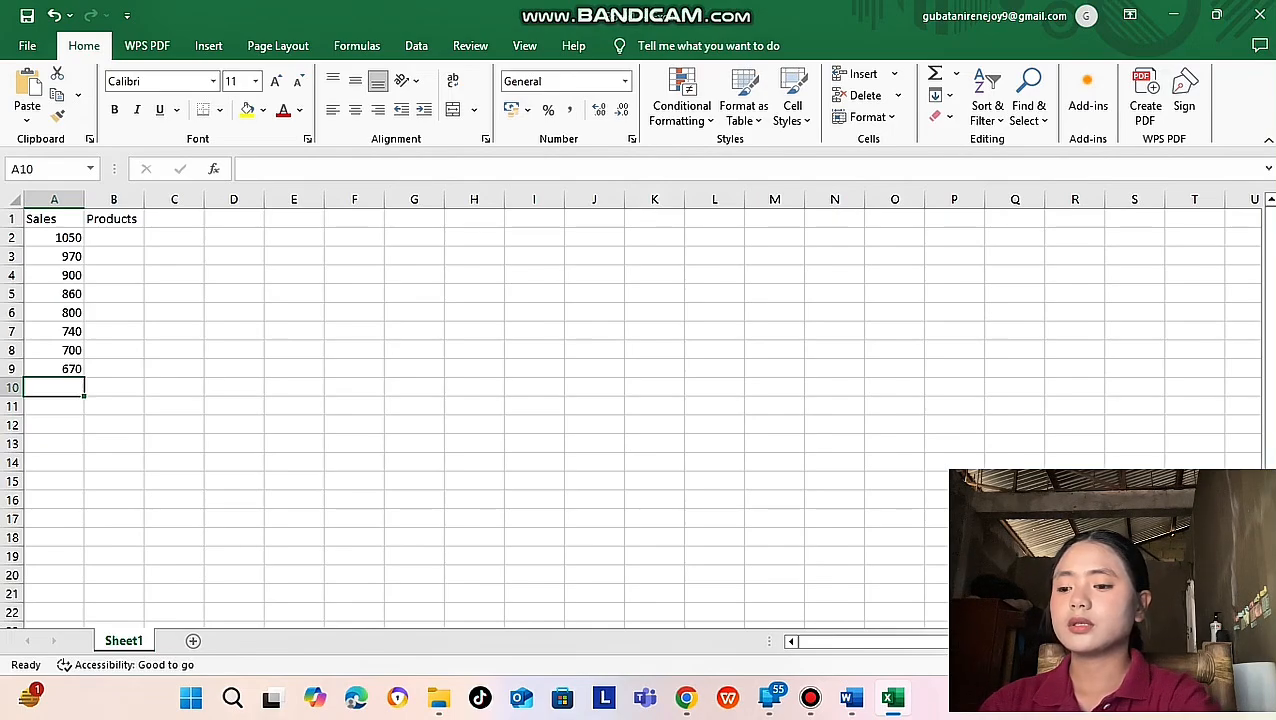
pyautogui.write('630')
pyautogui.press('Return')
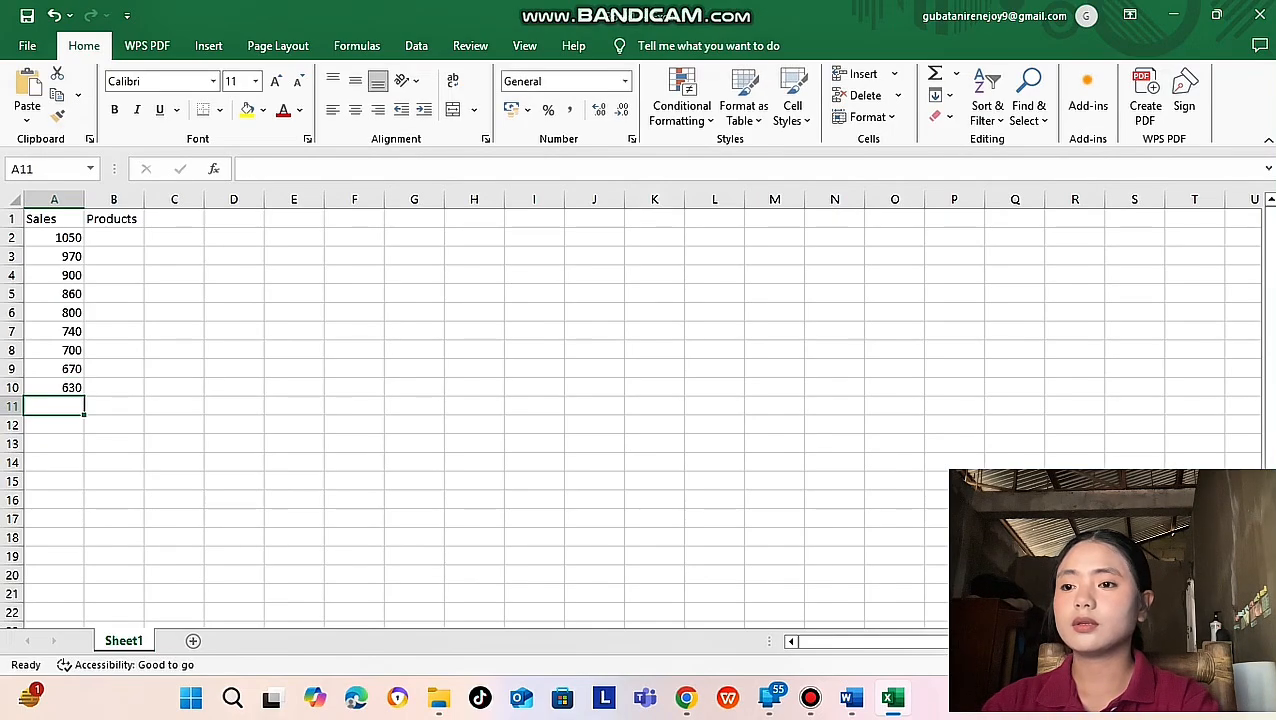
pyautogui.write('5')
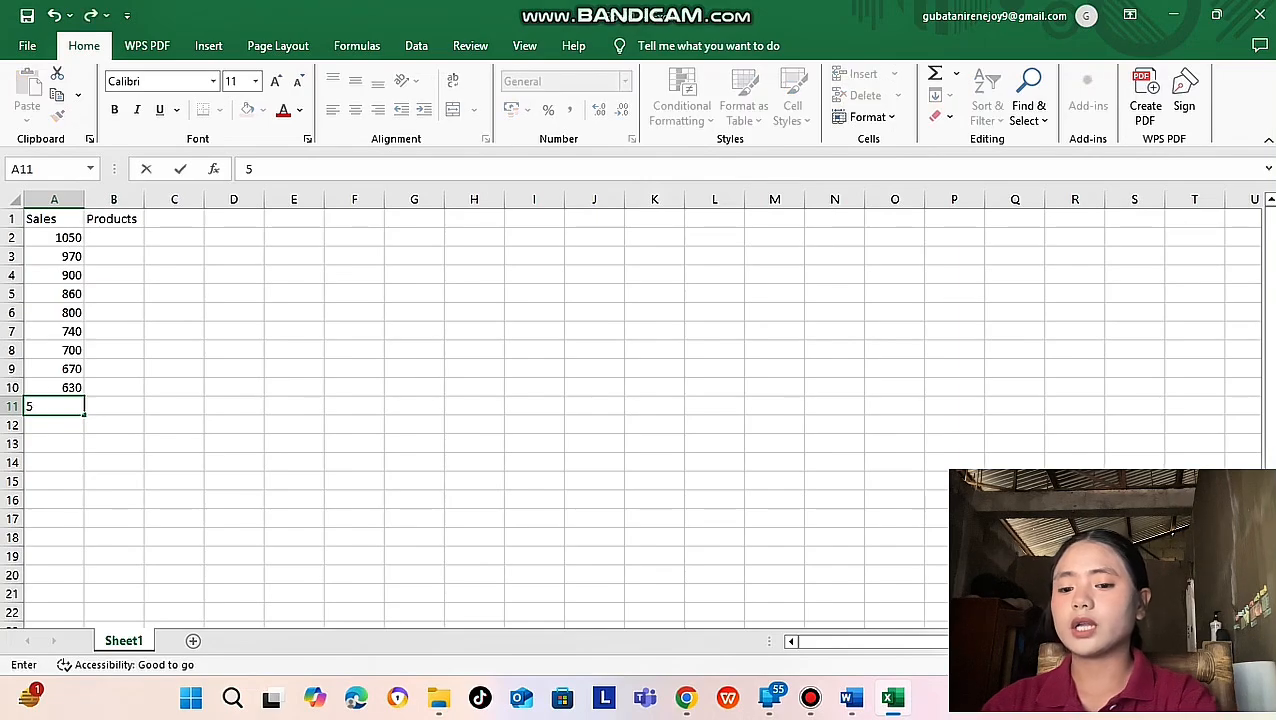
pyautogui.write('00')
pyautogui.press('Return')
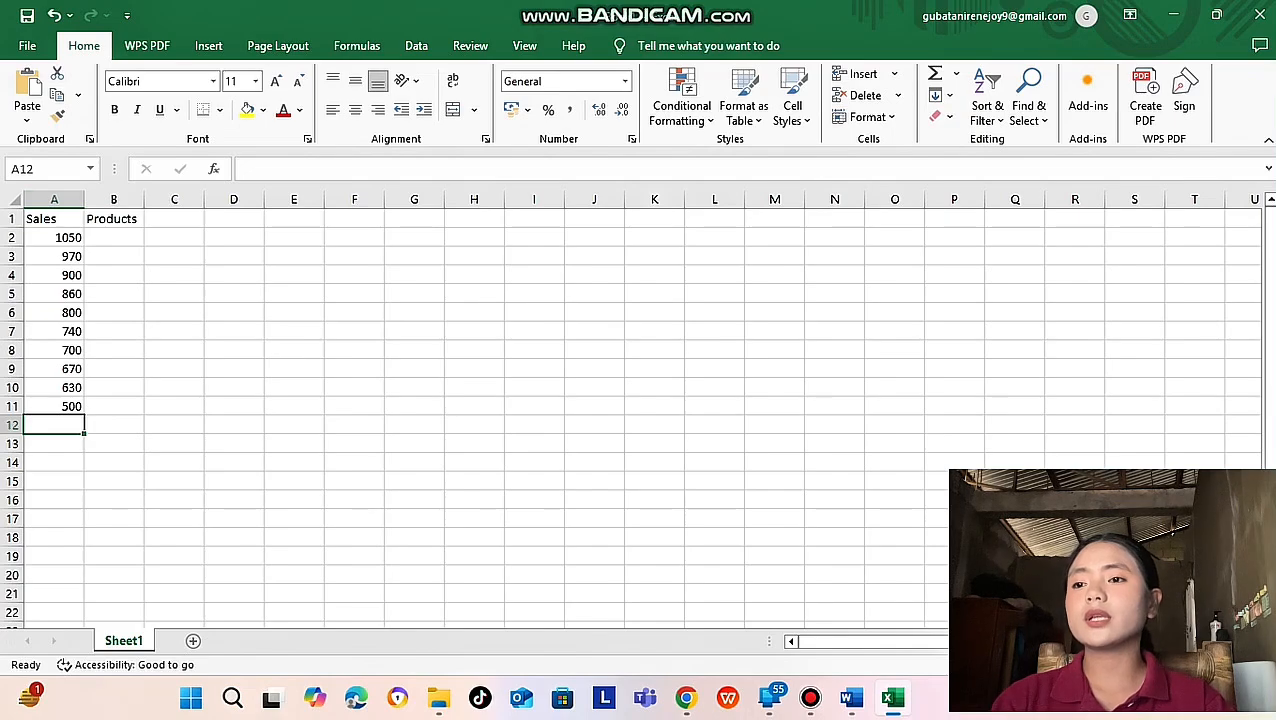
# Enter "Chair" in B2 as the first item of the Products column
pyautogui.click(114, 238)
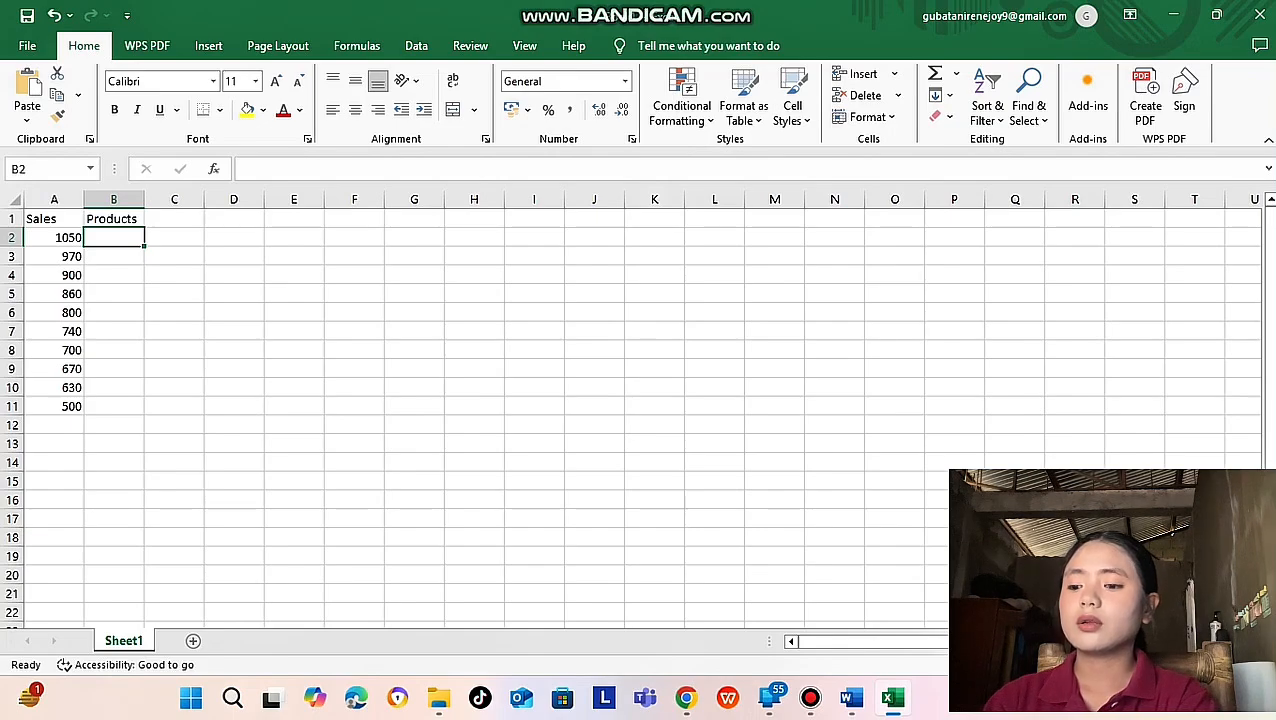
pyautogui.press('capslock')
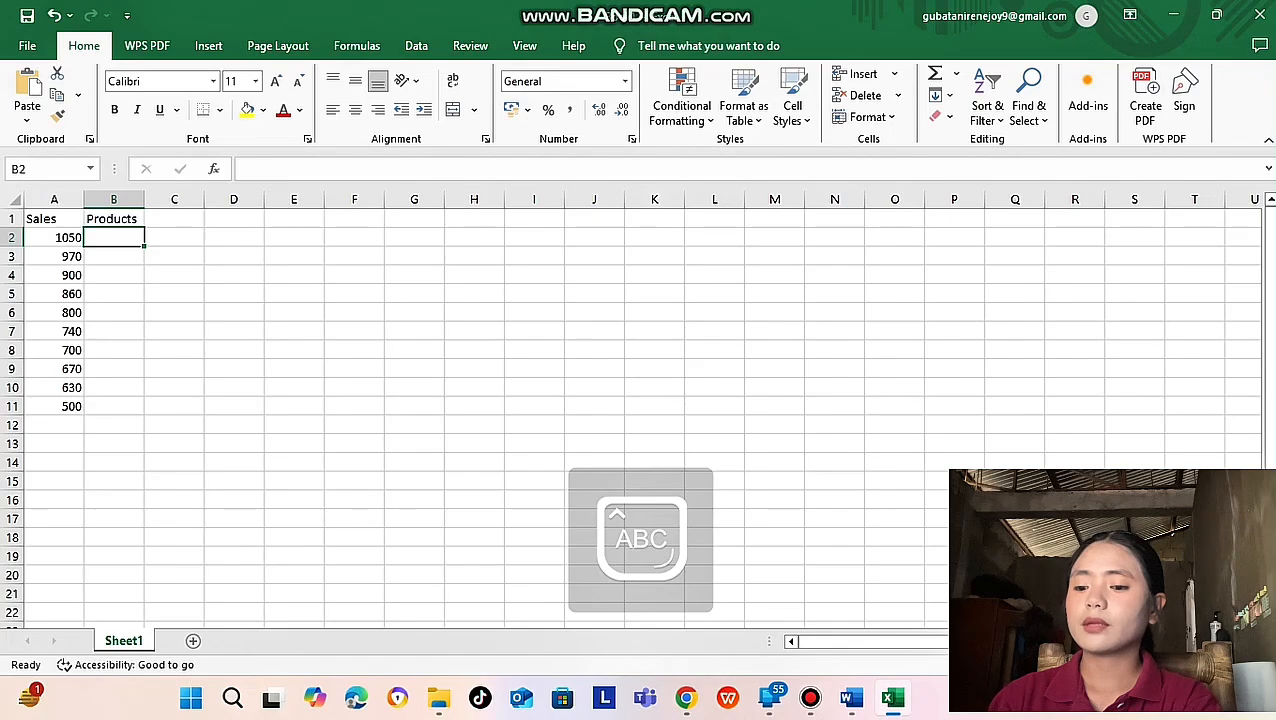
pyautogui.write('C')
pyautogui.press('capslock')
pyautogui.write('ha')
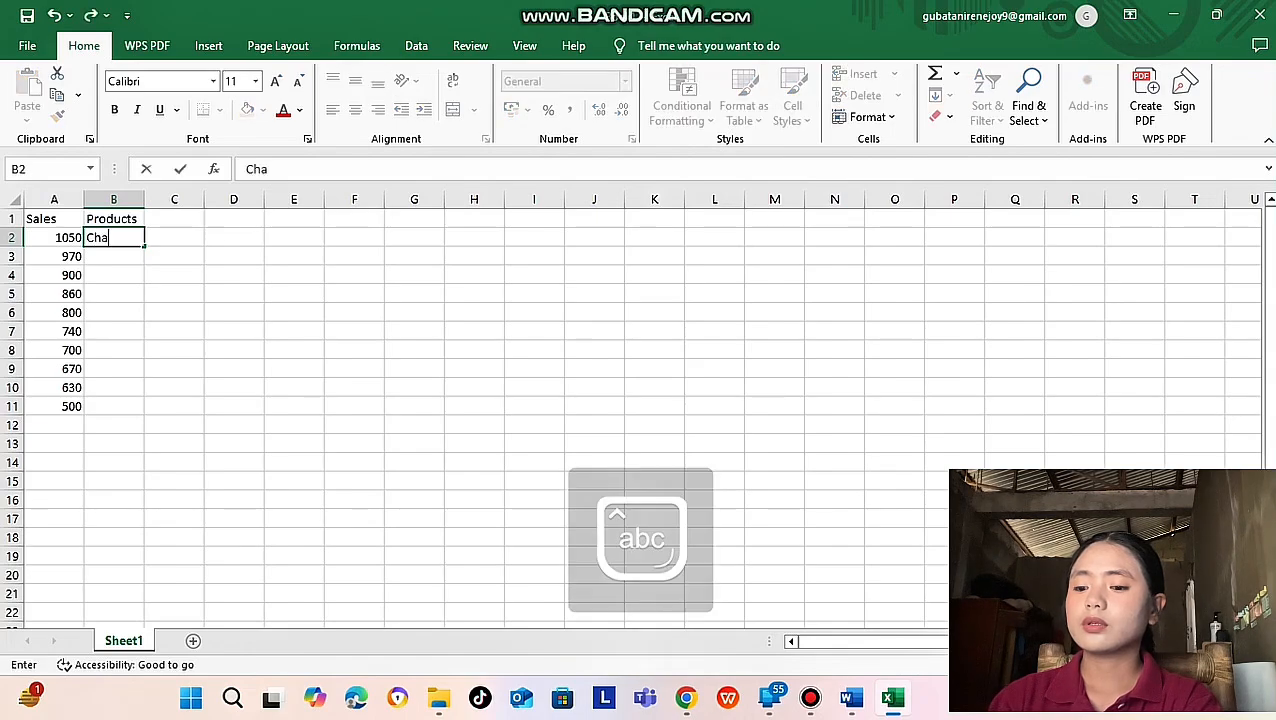
pyautogui.write('ir')
pyautogui.press('Return')
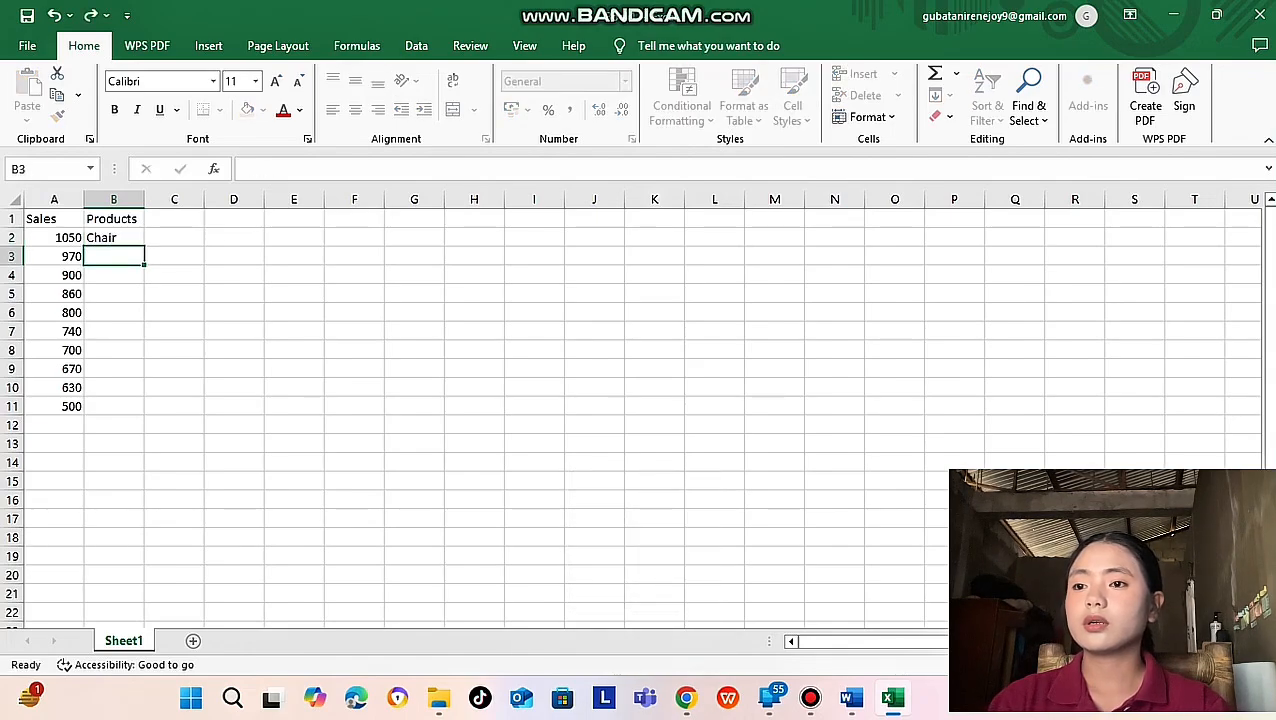
# Enter "Table" in B3 as the product beside the 970 sales figure
pyautogui.press('capslock')
pyautogui.press('capslock')
pyautogui.press('capslock')
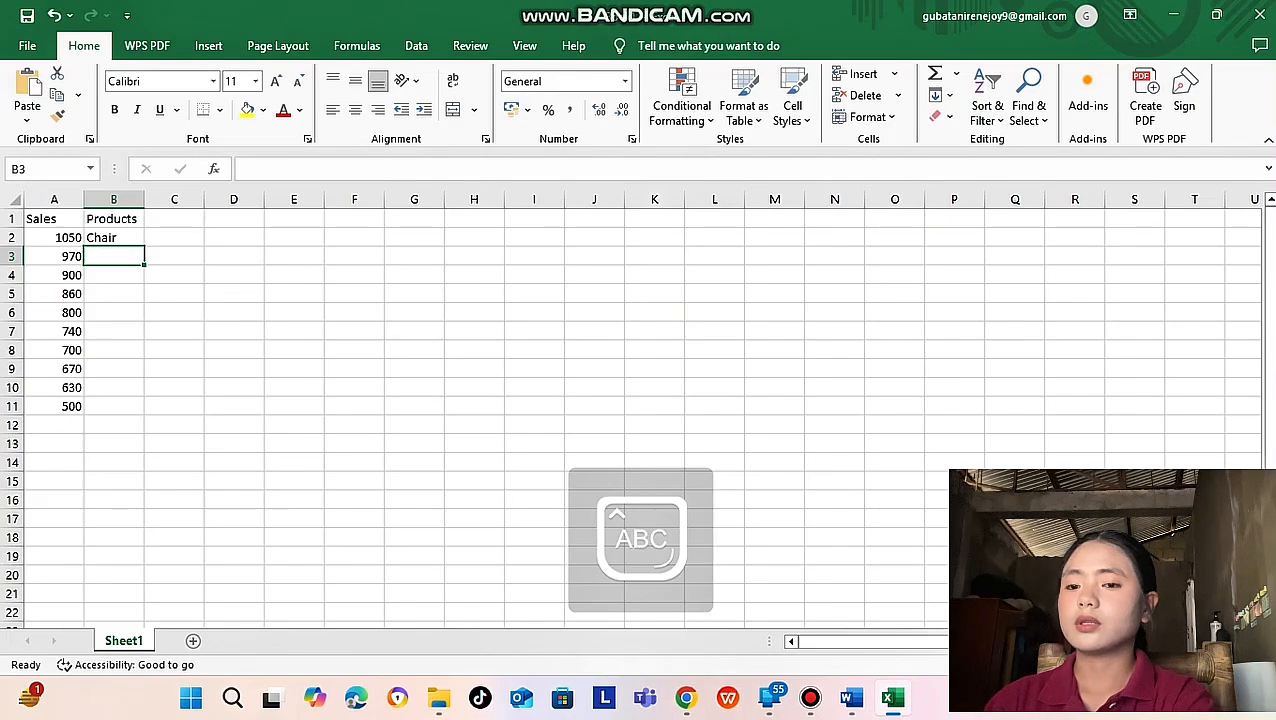
pyautogui.write('T')
pyautogui.press('capslock')
pyautogui.write('ab')
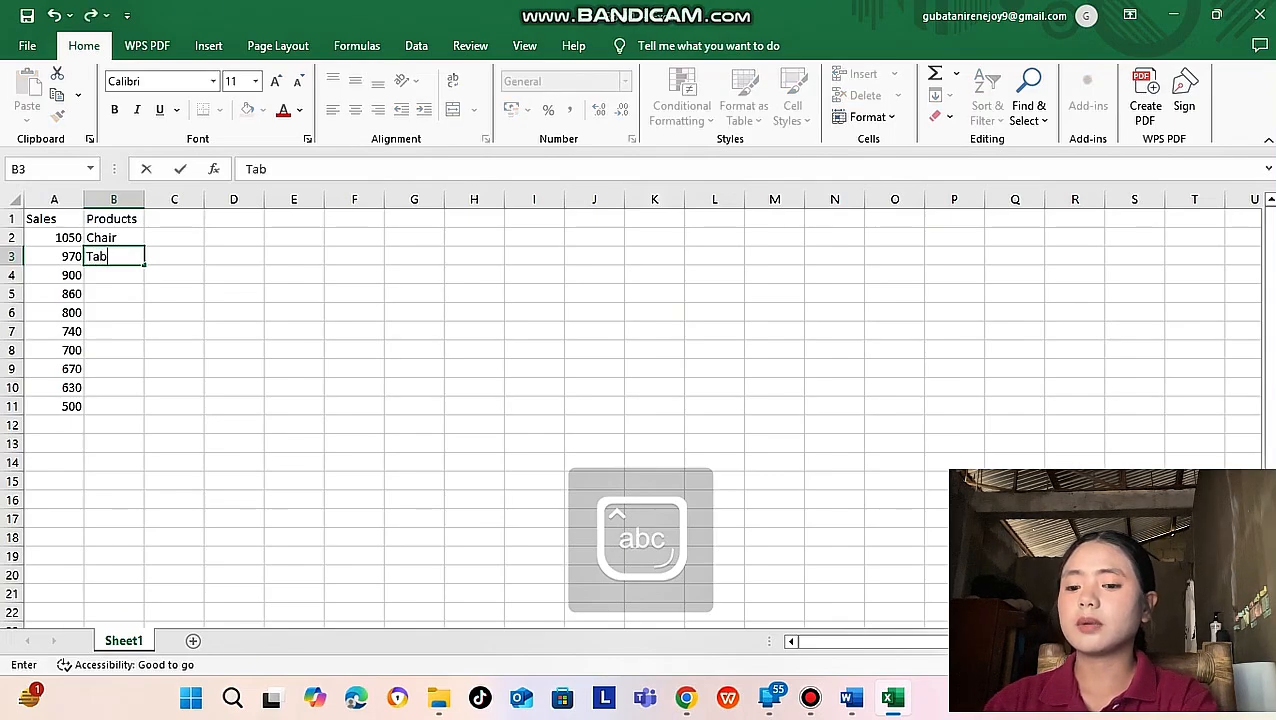
pyautogui.write('le')
pyautogui.press('Return')
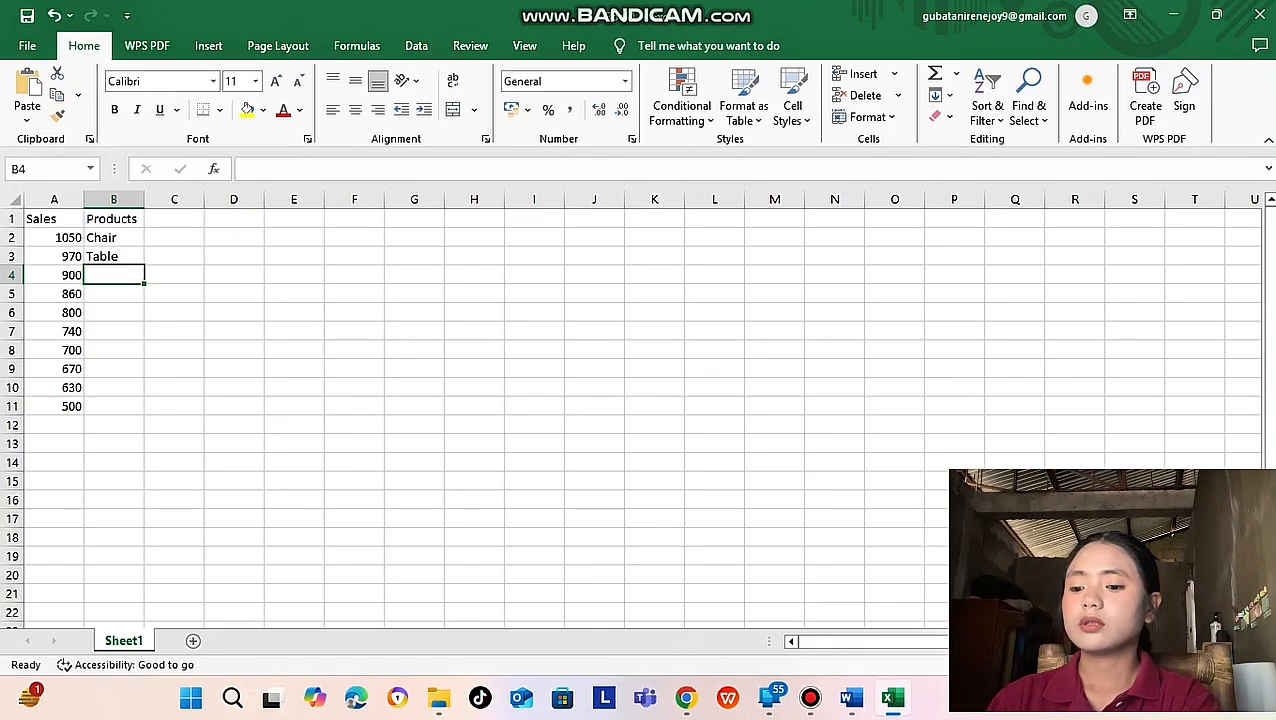
# Continue the Products column with "T-shirt" in B4 and "Short" in B5
pyautogui.press('capslock')
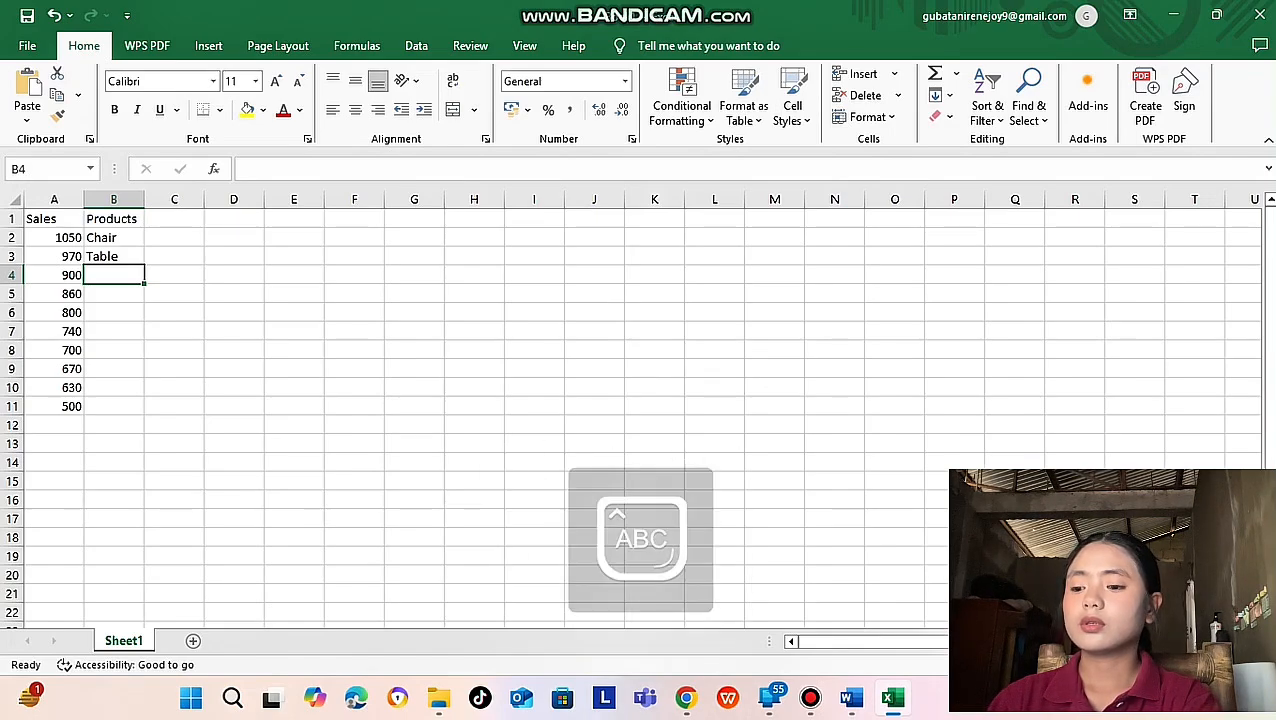
pyautogui.write('T-')
pyautogui.press('capslock')
pyautogui.write('s')
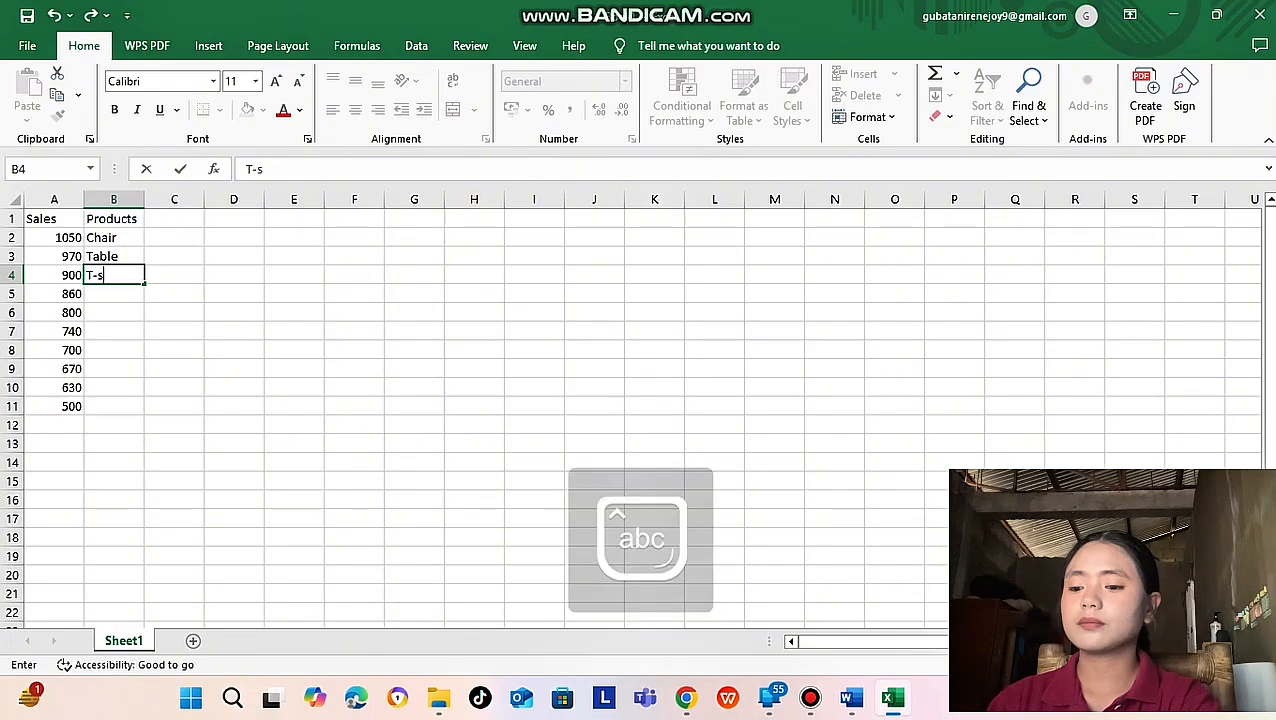
pyautogui.write('hirt')
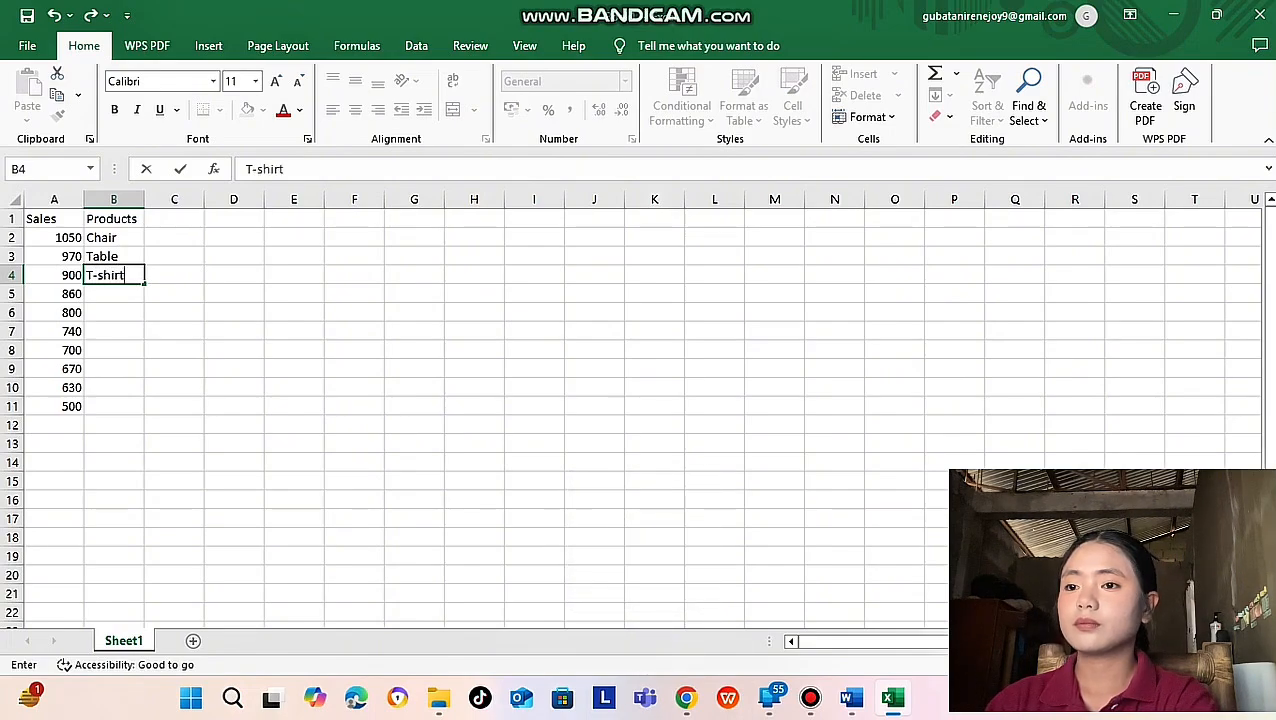
pyautogui.press('Return')
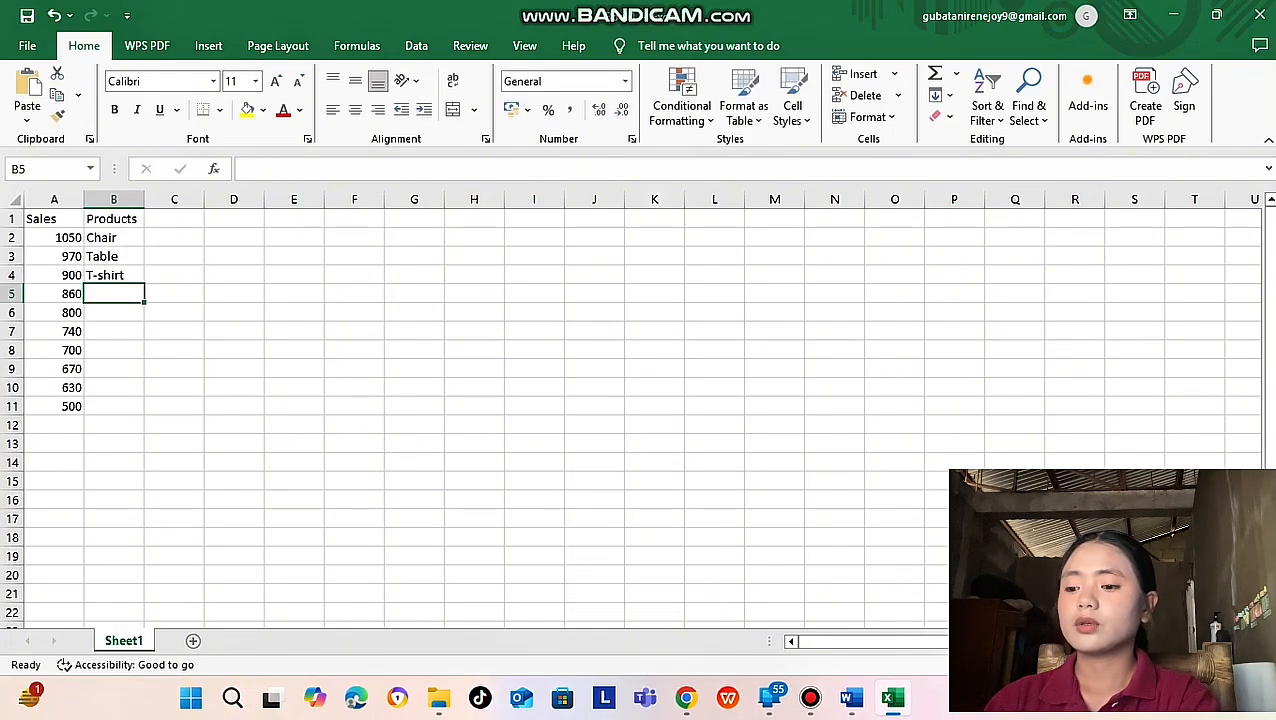
pyautogui.press('capslock')
pyautogui.write('S')
pyautogui.press('capslock')
pyautogui.write('hort')
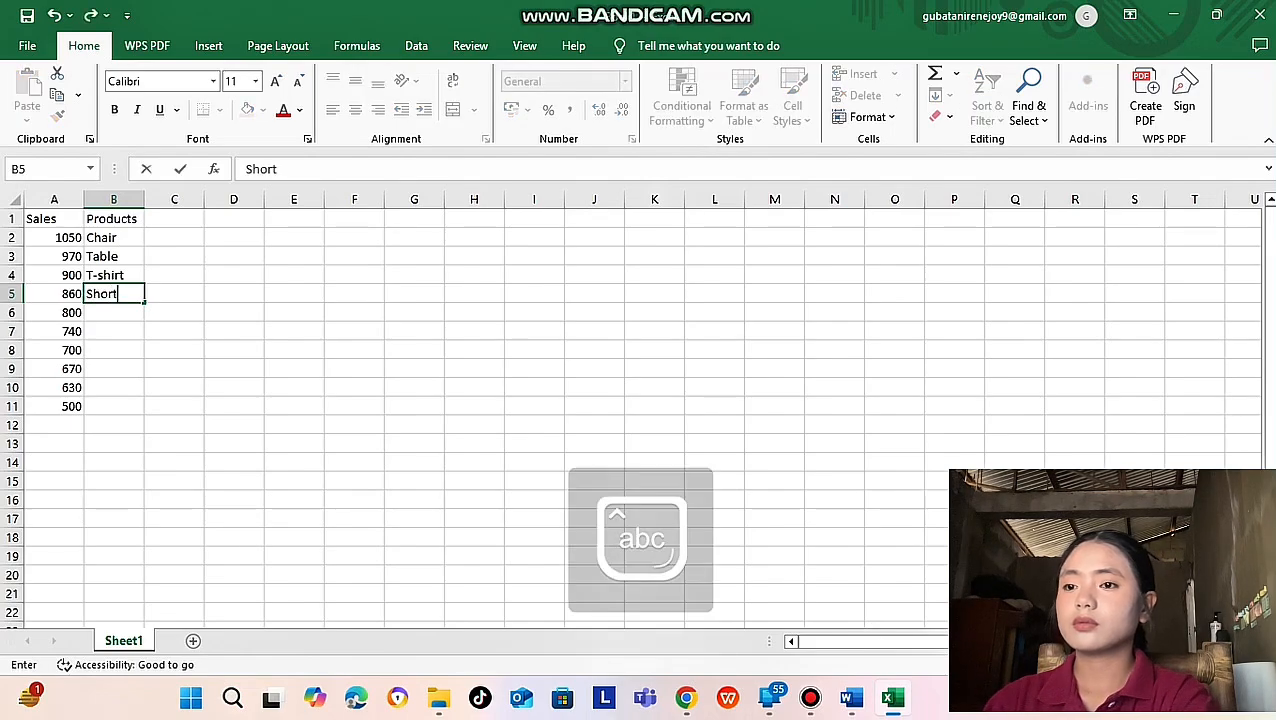
pyautogui.press('Return')
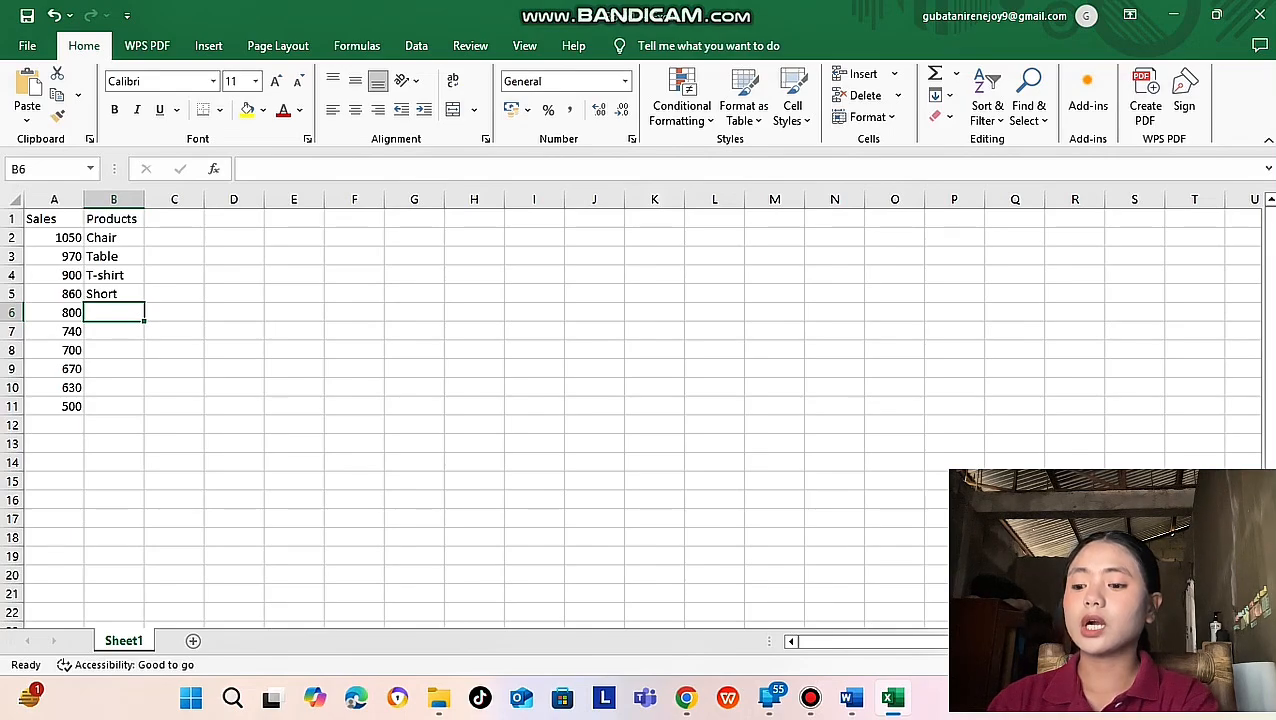
# Enter "Caps" in B6 as the product beside the 800 sales figure
pyautogui.write('c')
pyautogui.press('BackSpace')
pyautogui.press('BackSpace')
pyautogui.press('capslock')
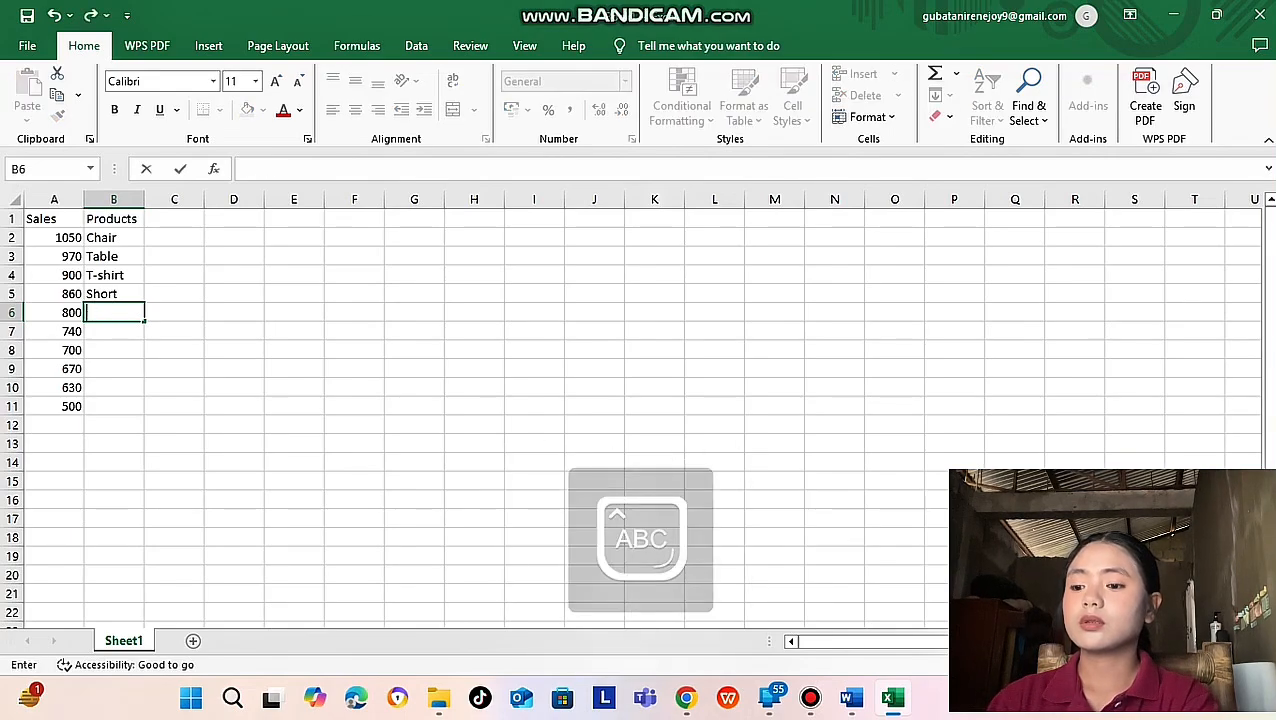
pyautogui.write('C')
pyautogui.press('capslock')
pyautogui.write('aps')
pyautogui.press('Return')
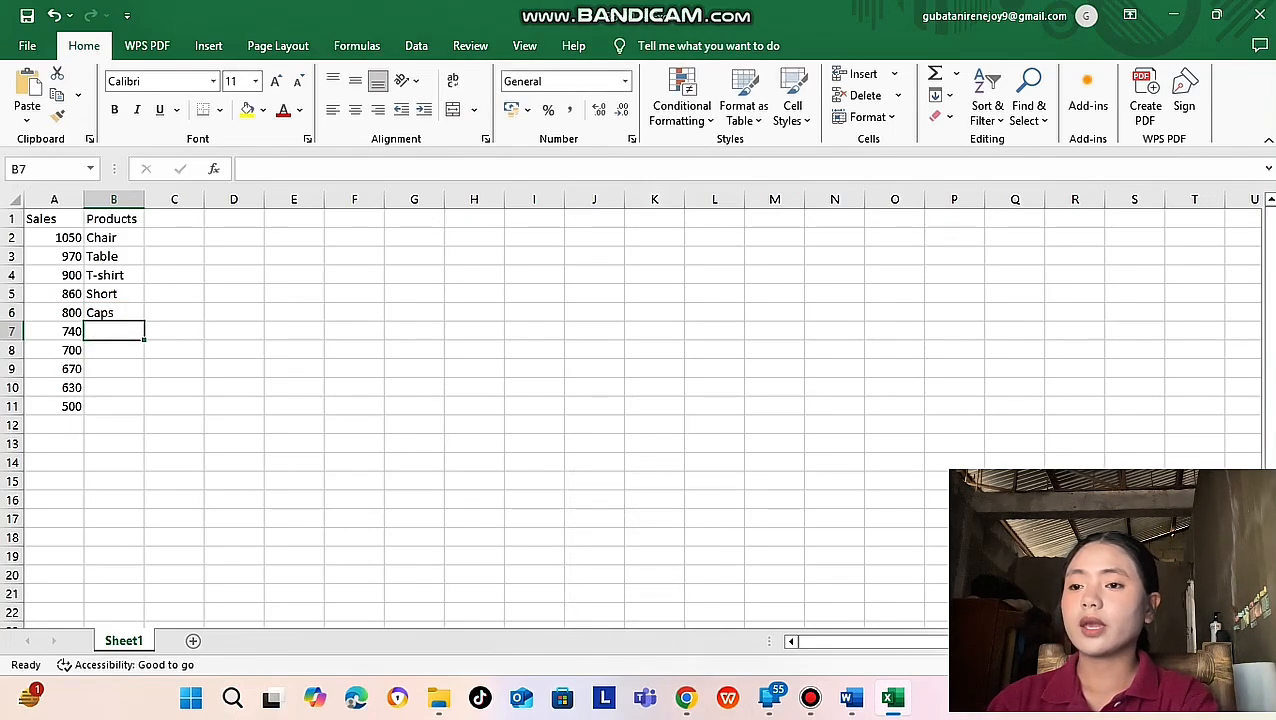
# Add "Shades" in B7 and "Shoes" in B8 of the Products column
pyautogui.press('capslock')
pyautogui.write('S')
pyautogui.press('capslock')
pyautogui.write('hades')
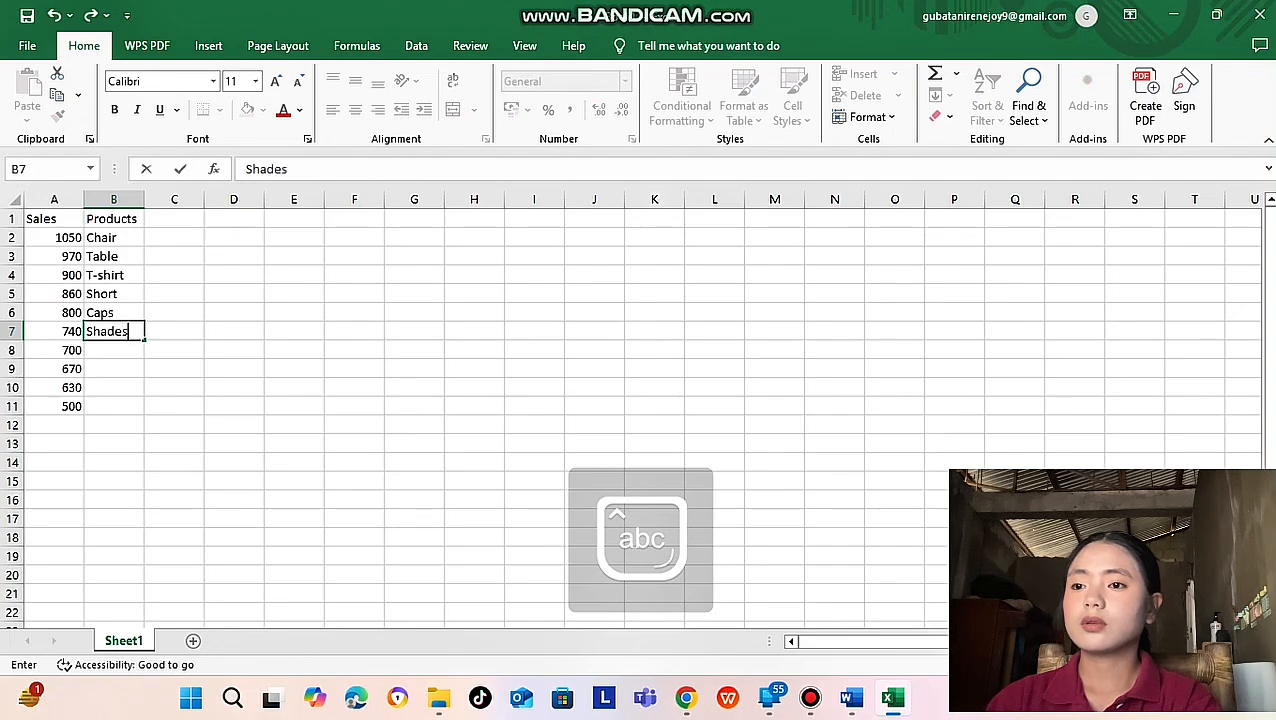
pyautogui.press('Return')
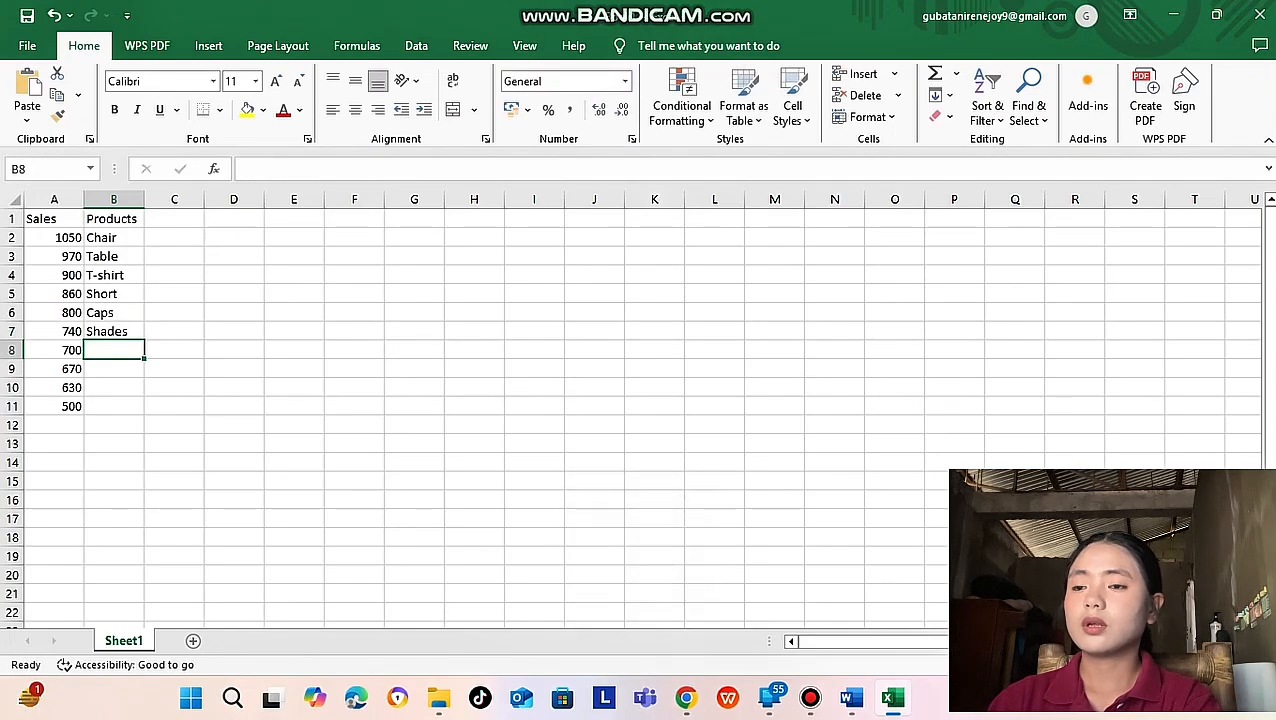
pyautogui.press('capslock')
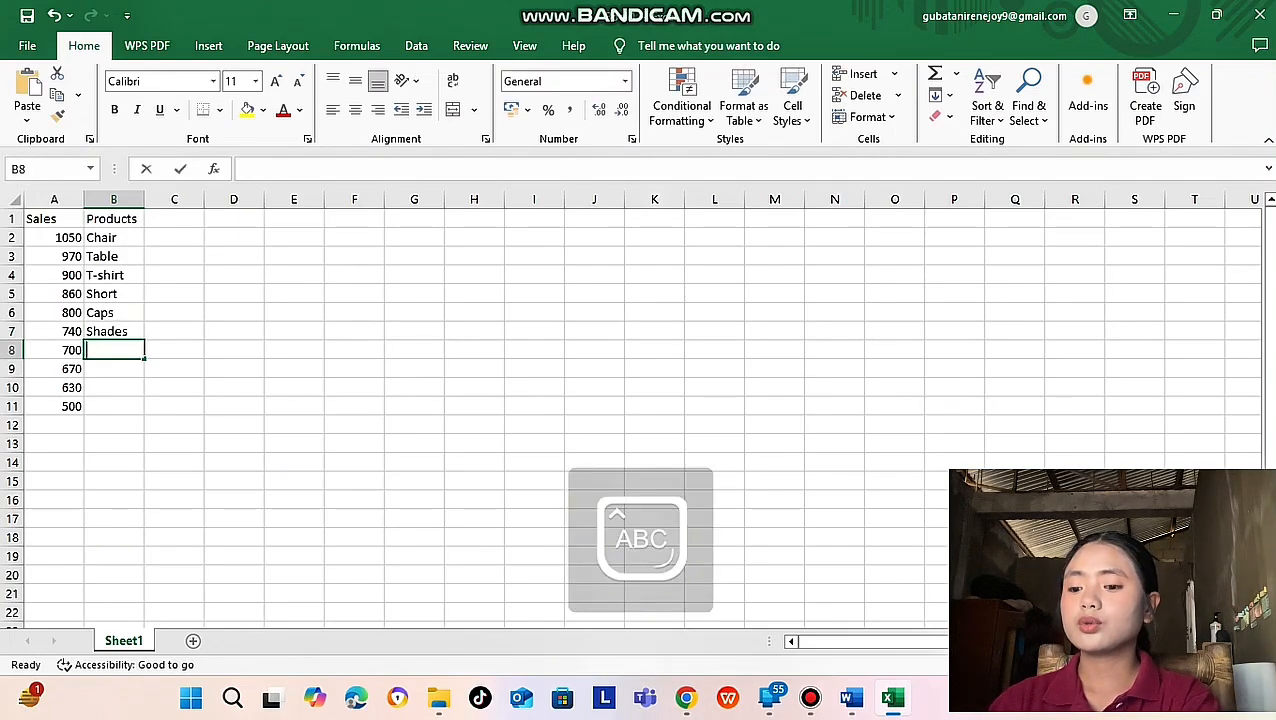
pyautogui.write('S')
pyautogui.press('capslock')
pyautogui.write('hoes')
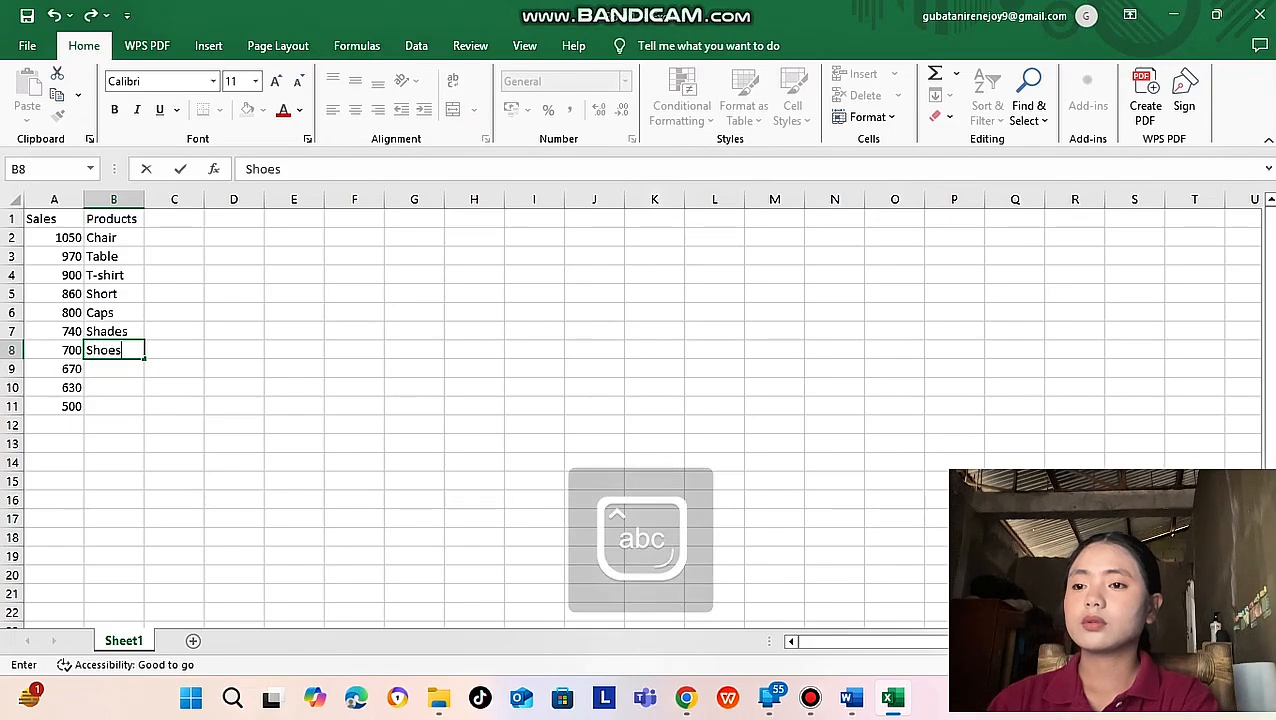
pyautogui.press('Return')
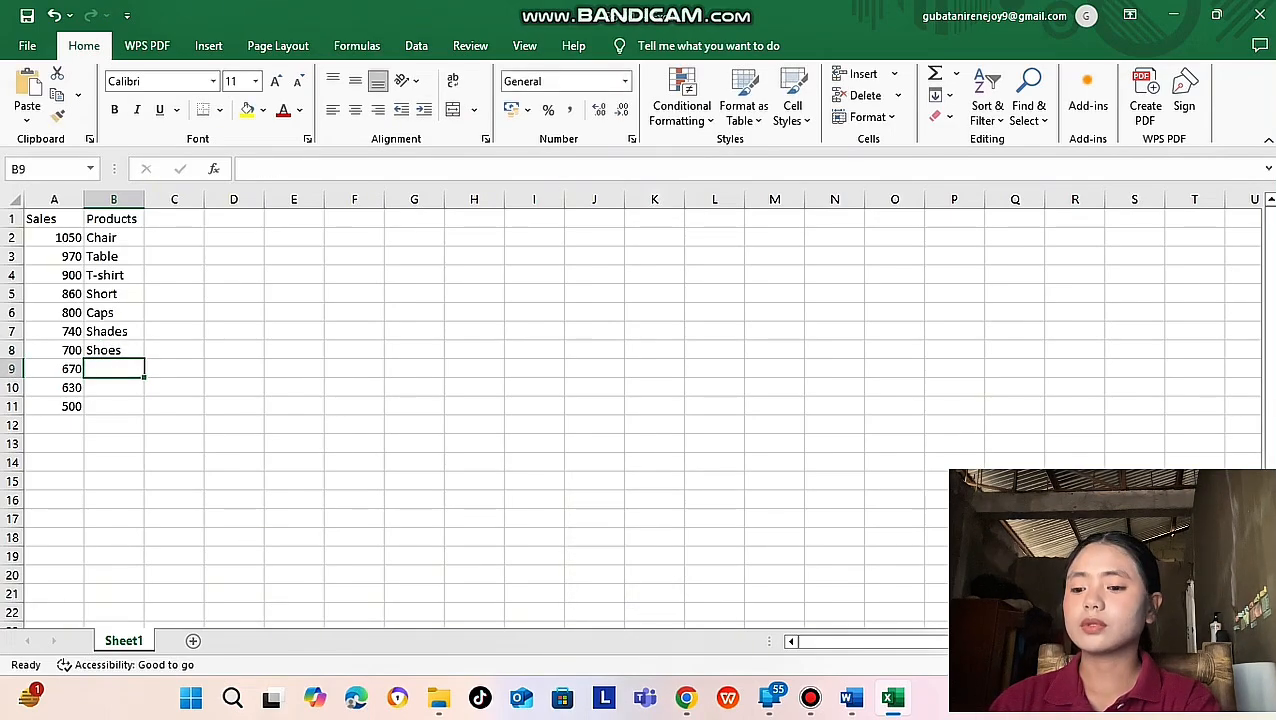
# Enter "Bag" in B9 as the product beside the 670 sales figure
pyautogui.press('capslock')
pyautogui.write('B')
pyautogui.press('capslock')
pyautogui.write('ag')
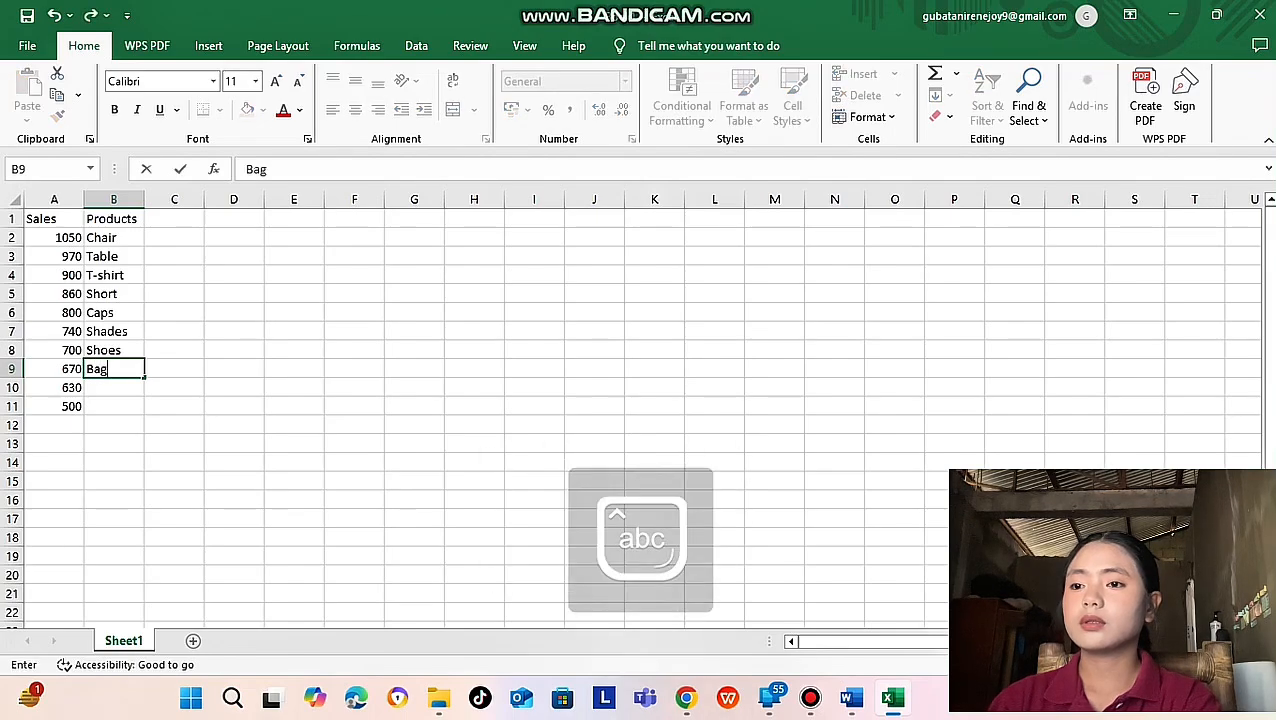
pyautogui.press('Return')
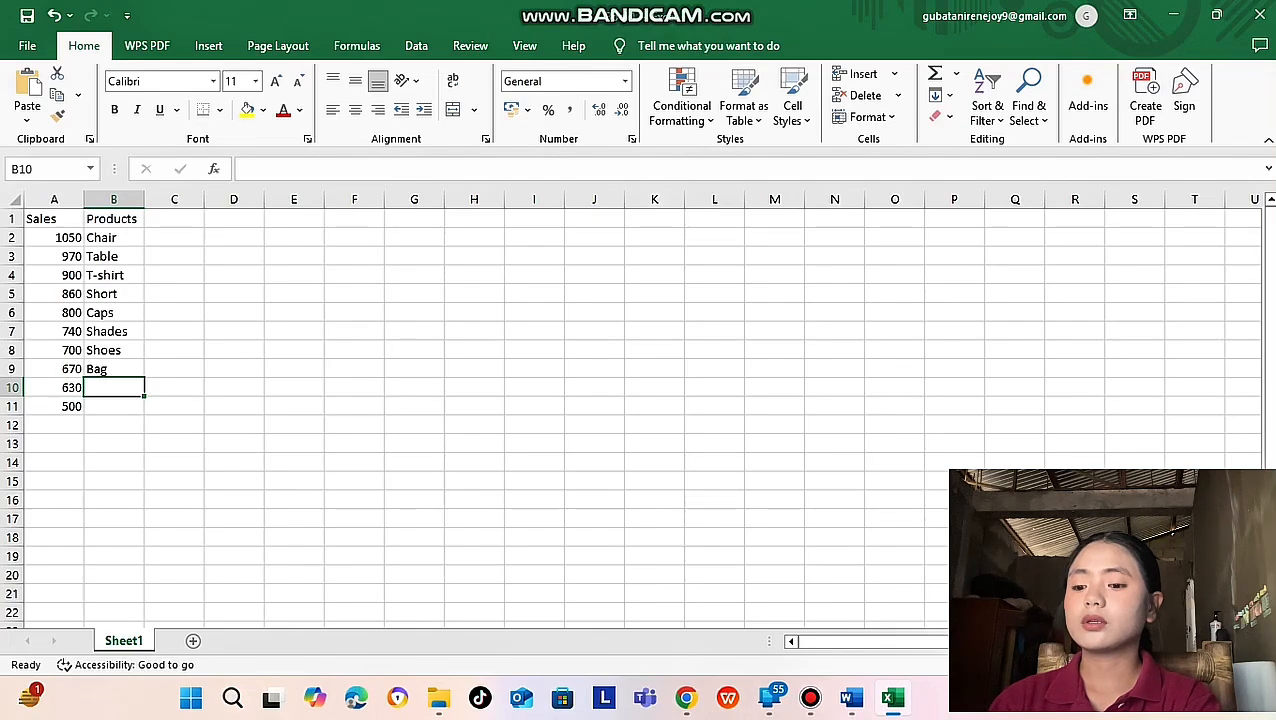
# Complete the Products column with "Socks" in B10 and "Book" in B11
pyautogui.press('capslock')
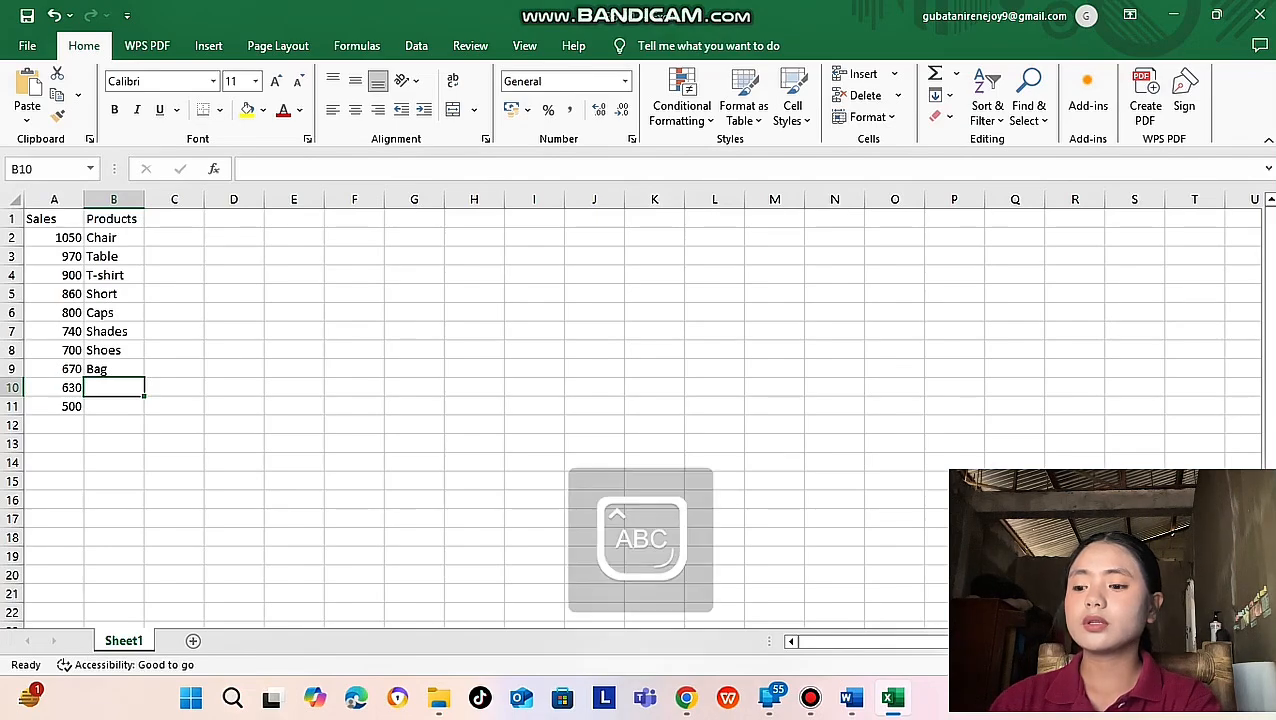
pyautogui.write('S')
pyautogui.press('capslock')
pyautogui.write('ocks')
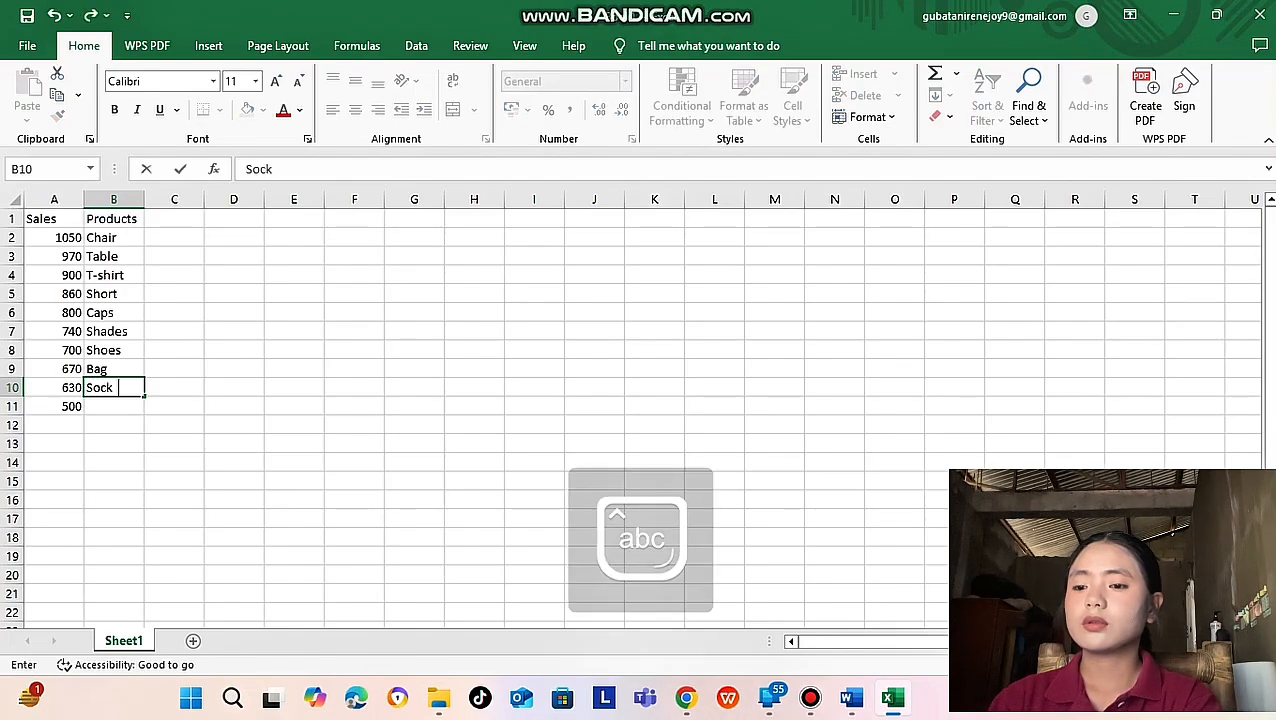
pyautogui.press('capslock')
pyautogui.press('Return')
pyautogui.write('B')
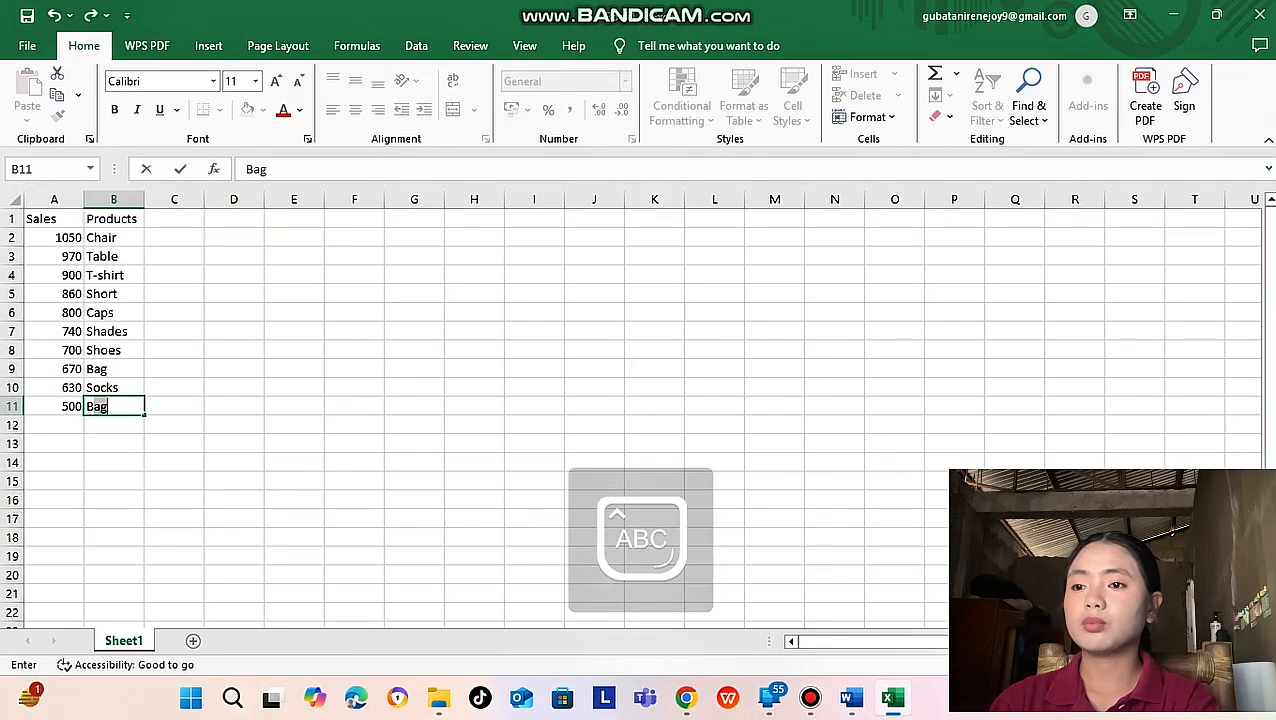
pyautogui.press('capslock')
pyautogui.write('ook')
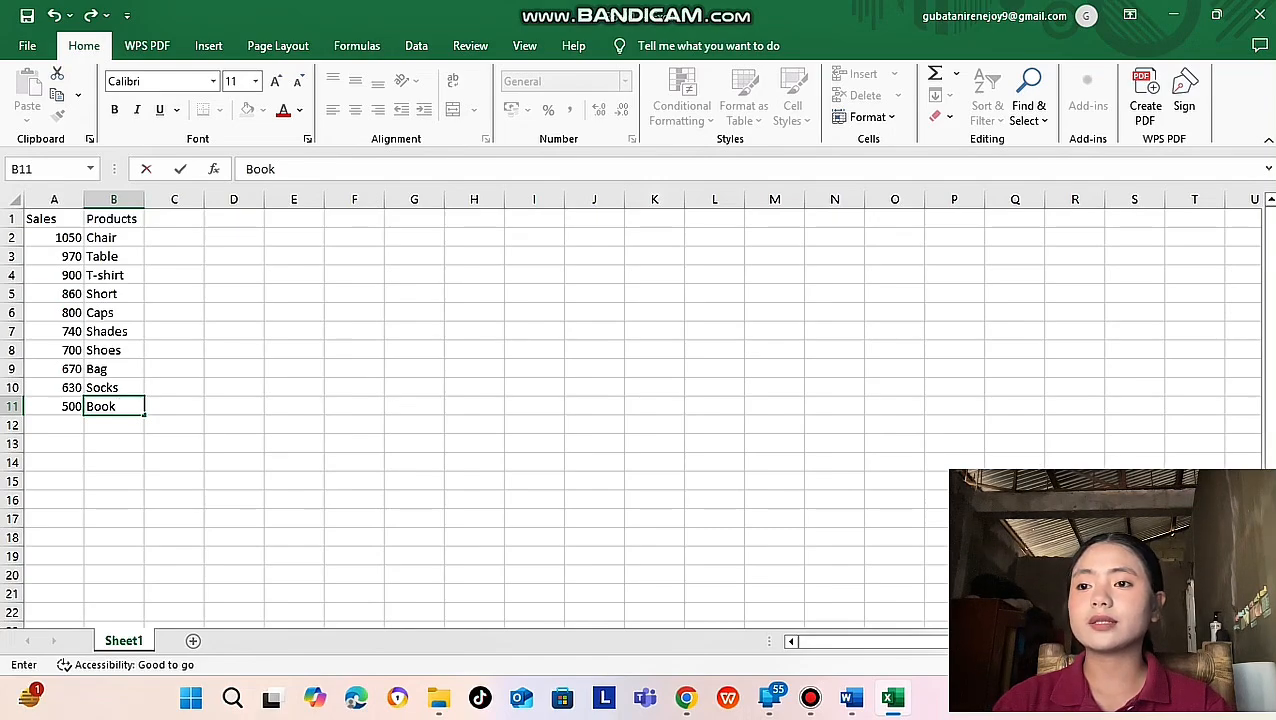
# Enter the formula =A2+10 in C2 to add 10 to the Chair's sales figure
pyautogui.click(174, 238)
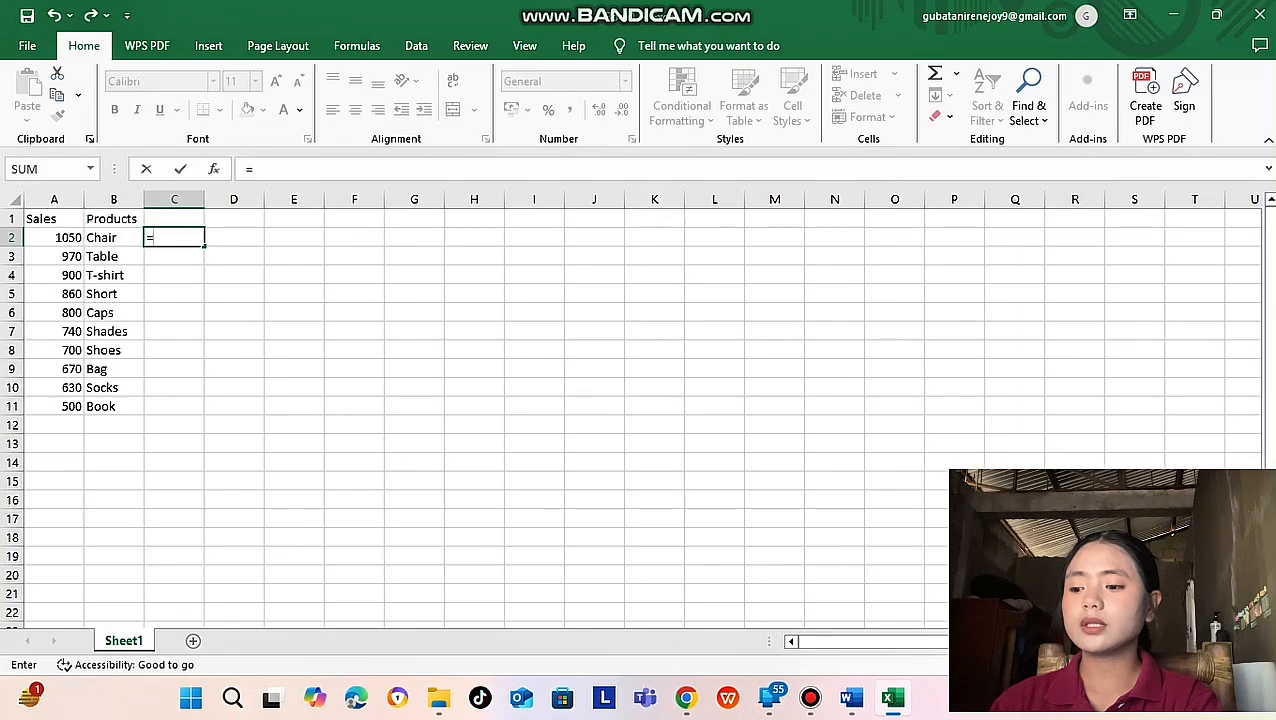
pyautogui.press('capslock')
pyautogui.write('A')
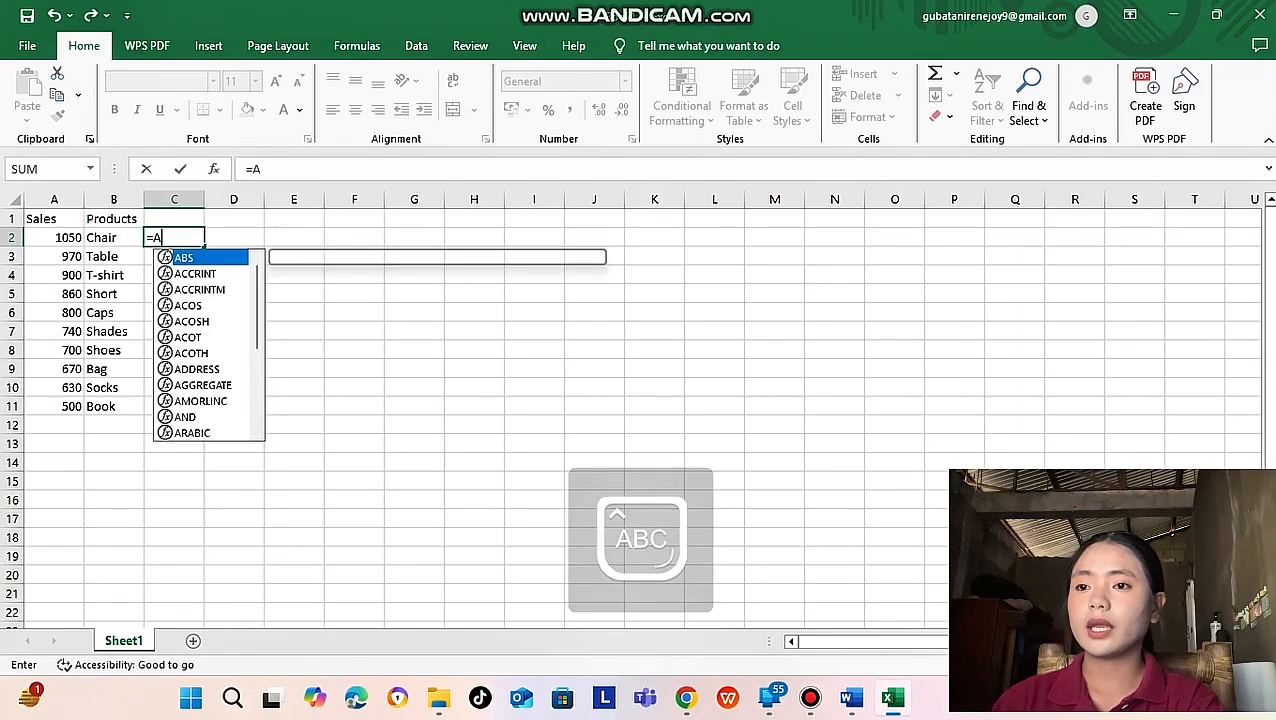
pyautogui.write('2')
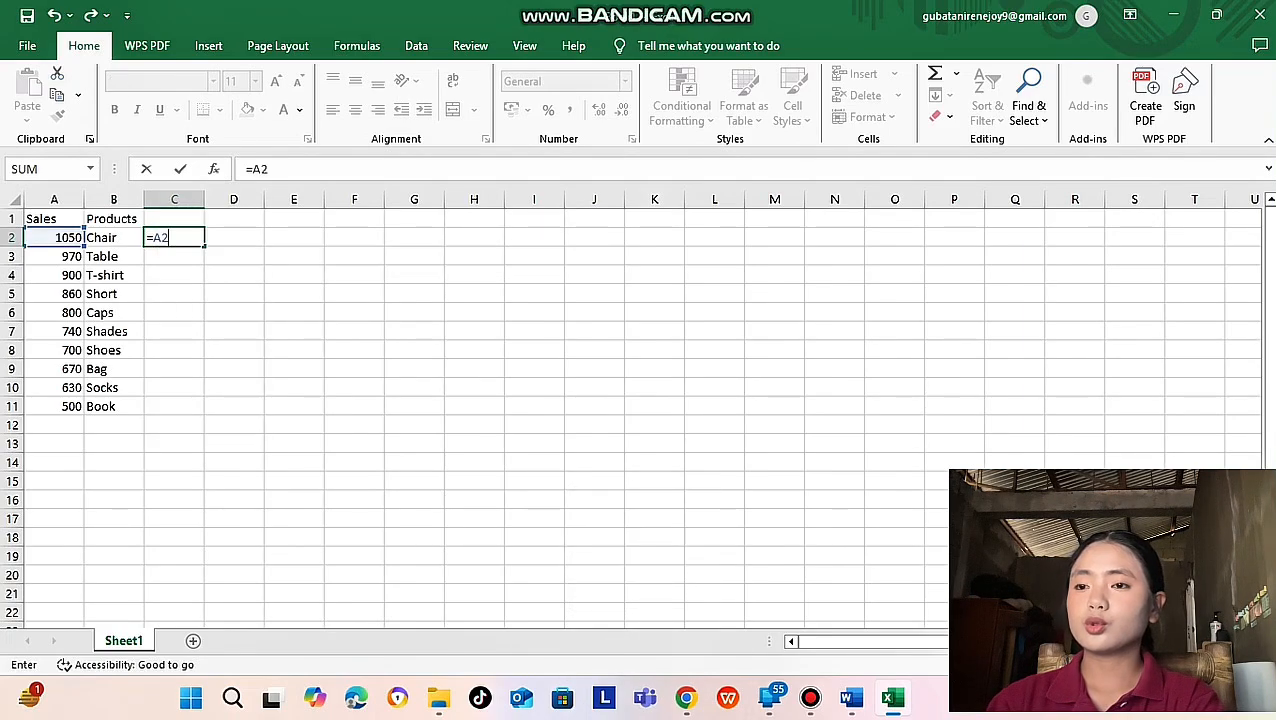
pyautogui.write('+')
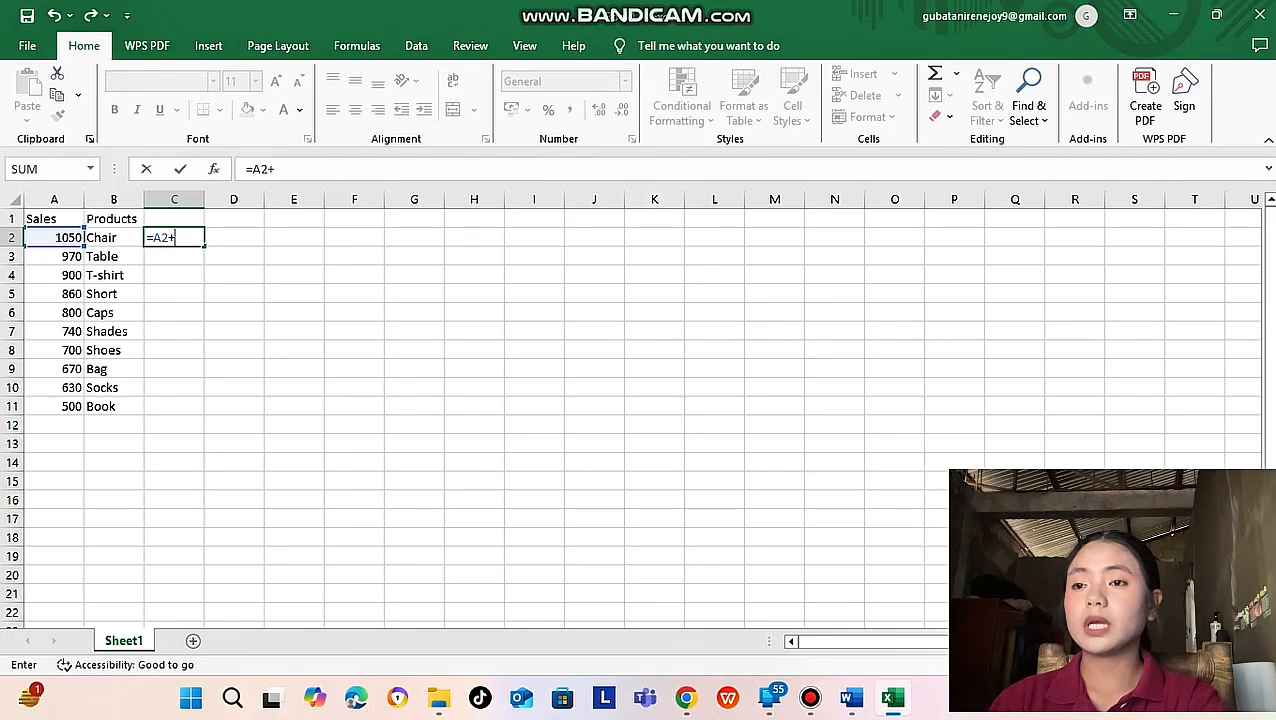
pyautogui.write('10')
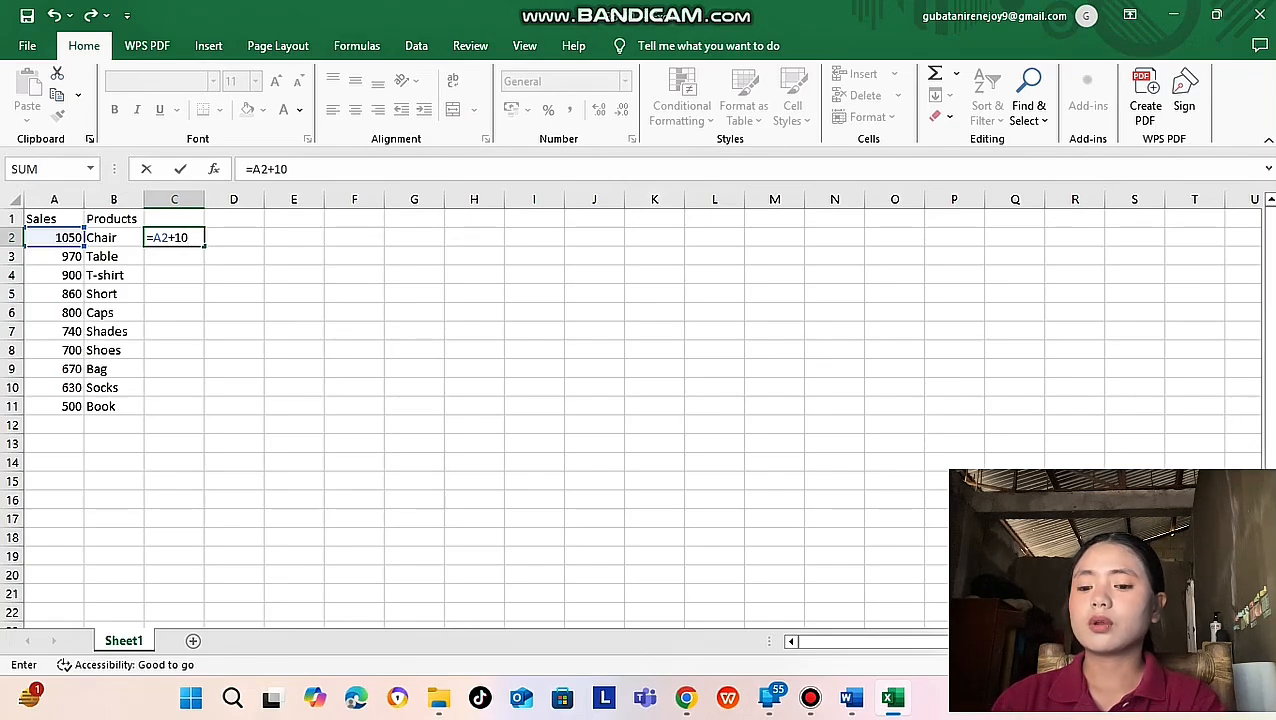
pyautogui.press('Return')
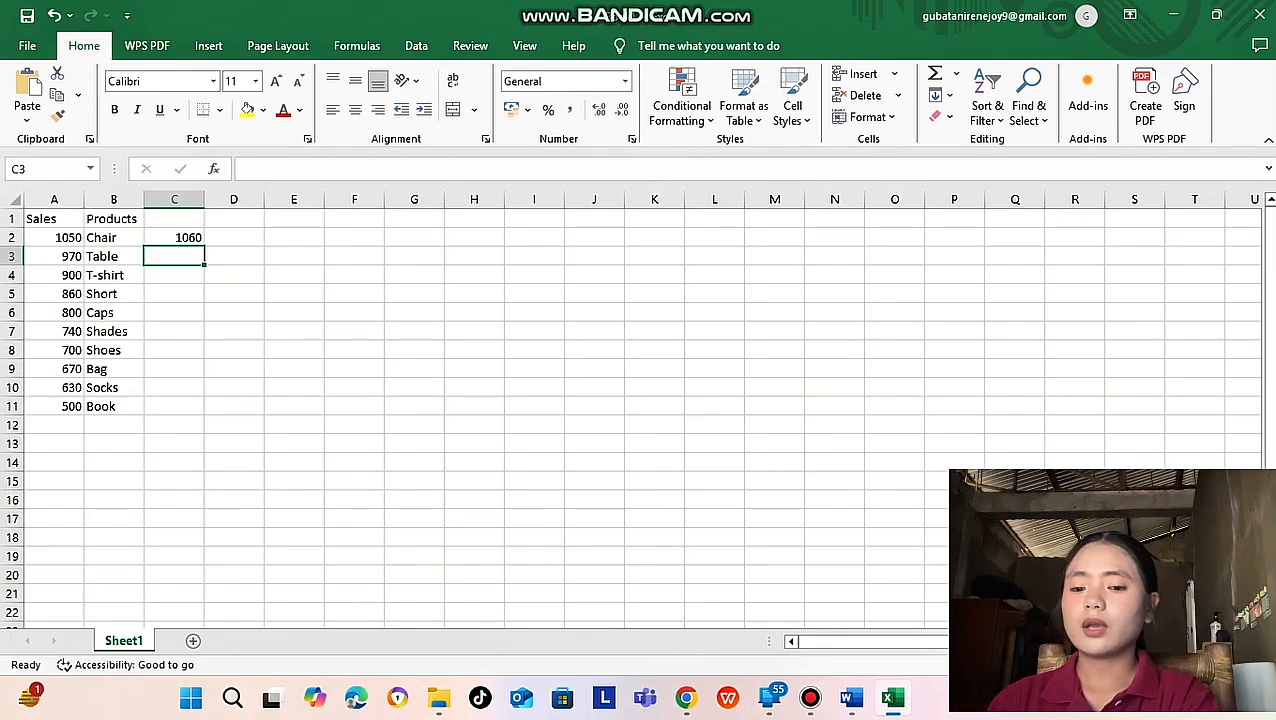
# Enter the formula =A2+10 in C3, in the Table row
pyautogui.write('=')
pyautogui.press('capslock')
pyautogui.press('capslock')
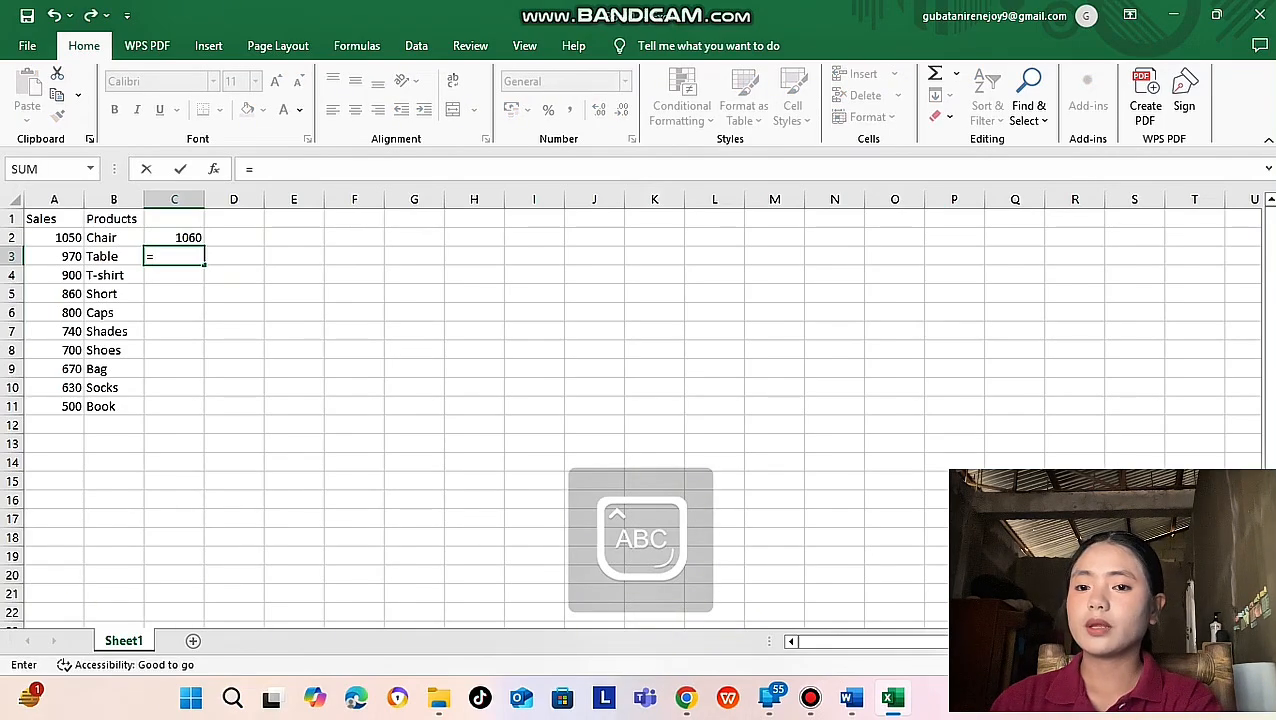
pyautogui.write('A2')
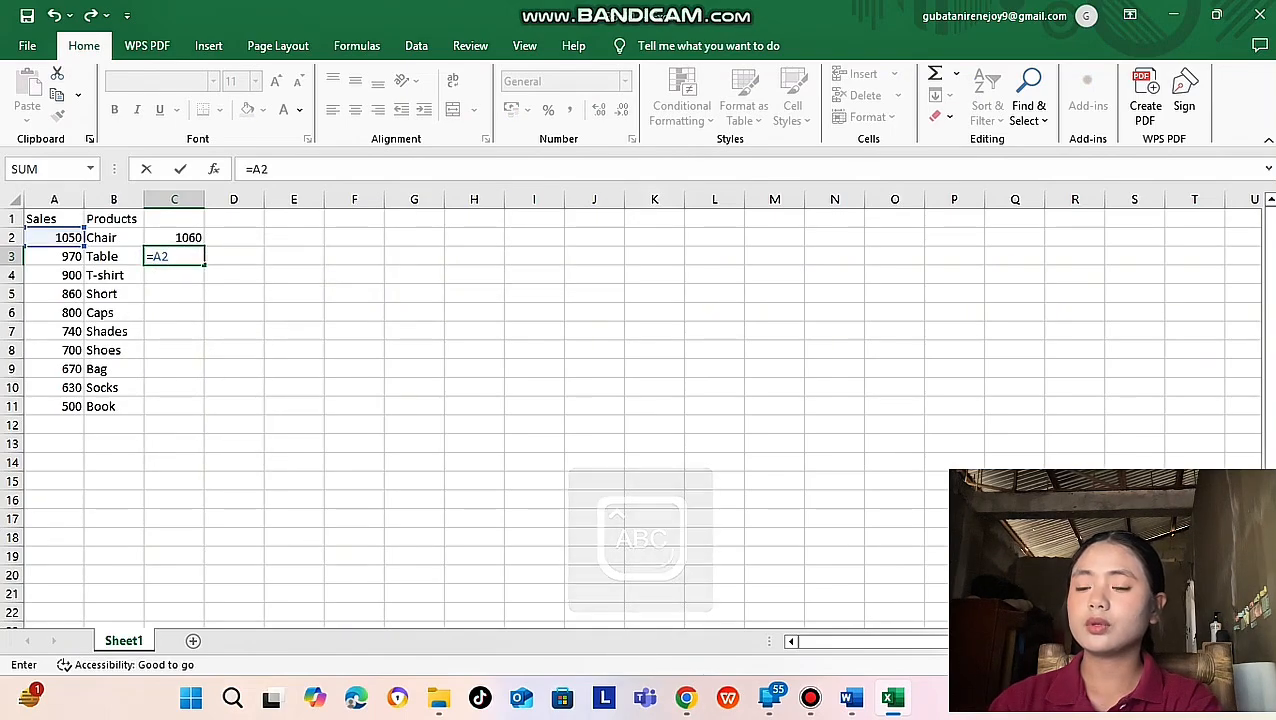
pyautogui.write('+10')
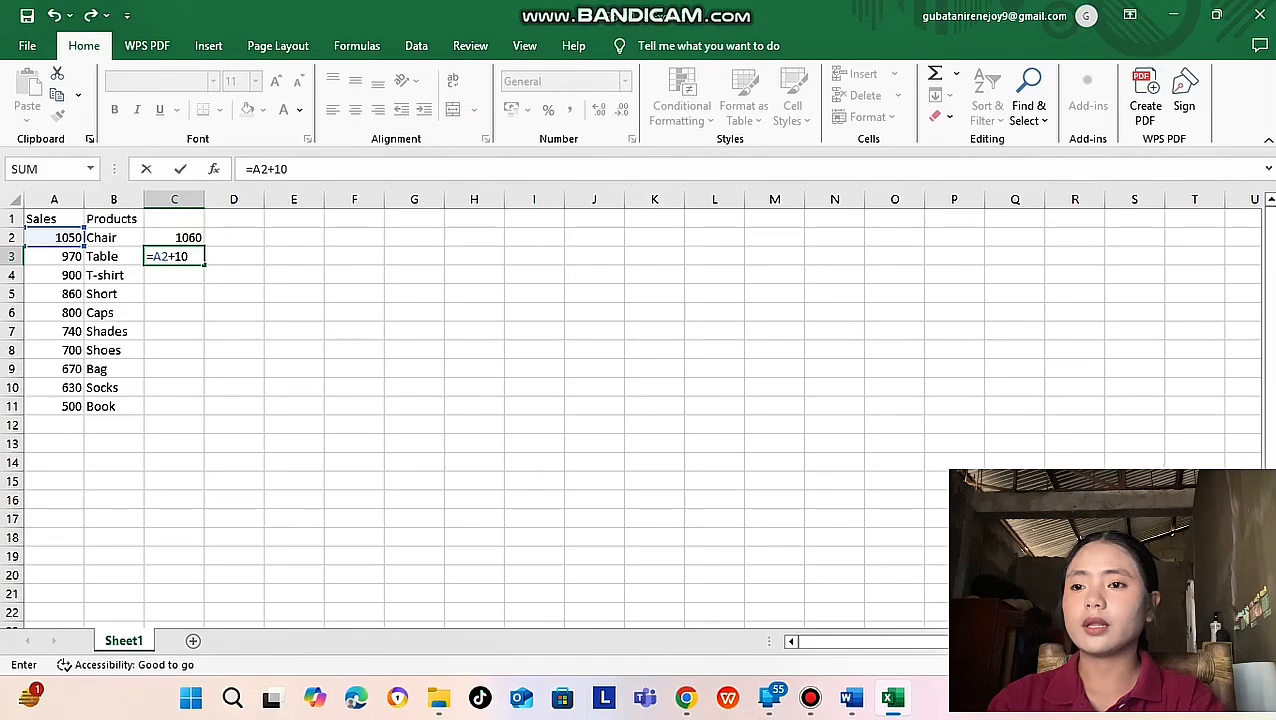
pyautogui.press('Return')
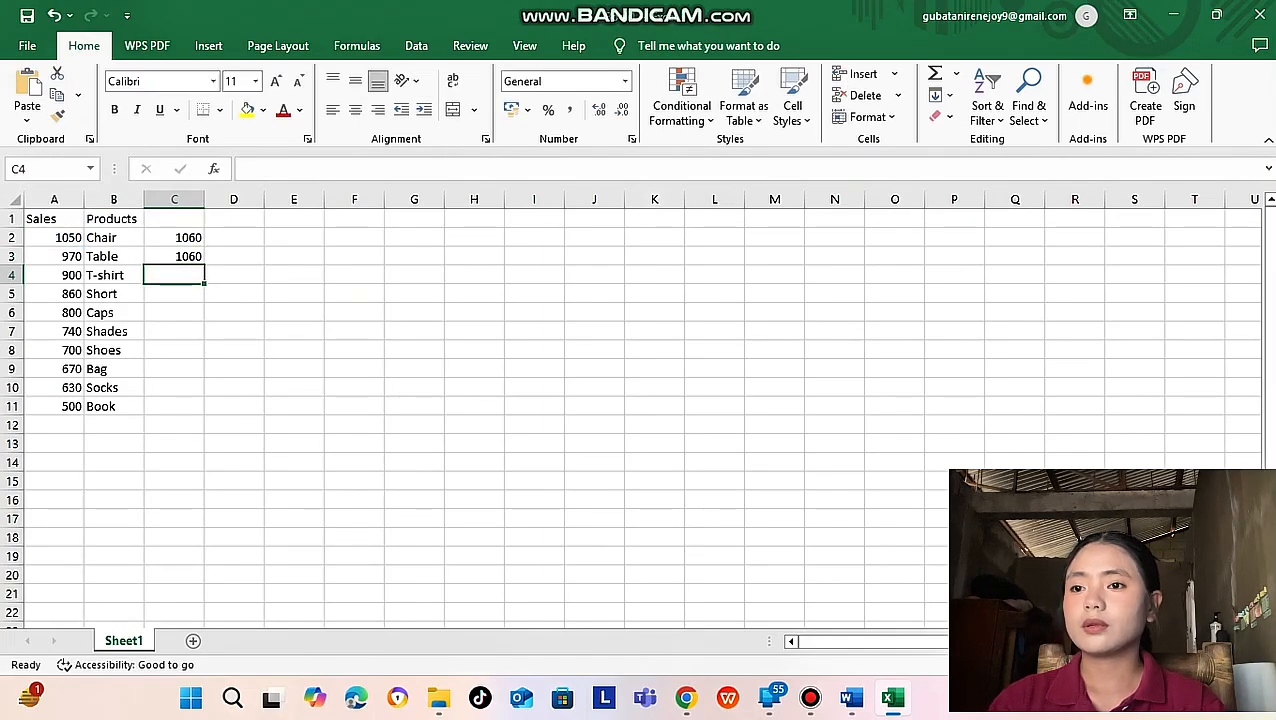
# Replace the formula in C3 with =A3+10 to add 10 to the Table's sales figure
pyautogui.click(174, 256)
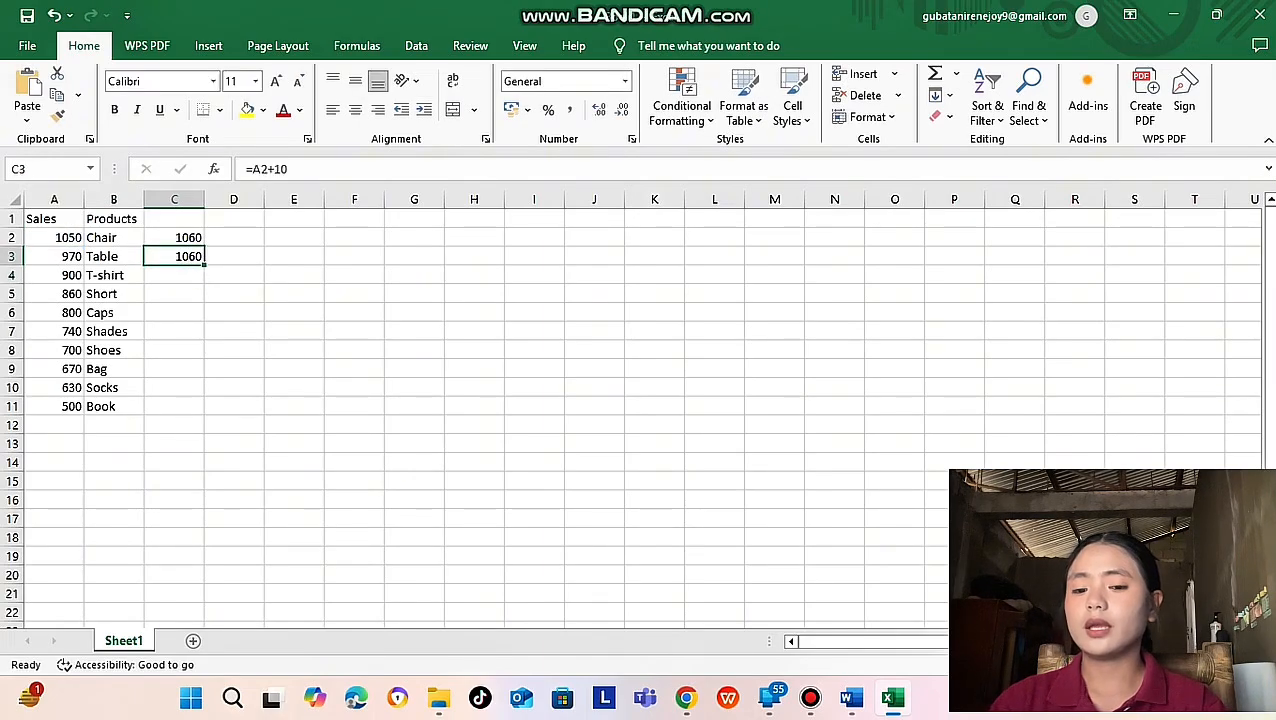
pyautogui.press('BackSpace')
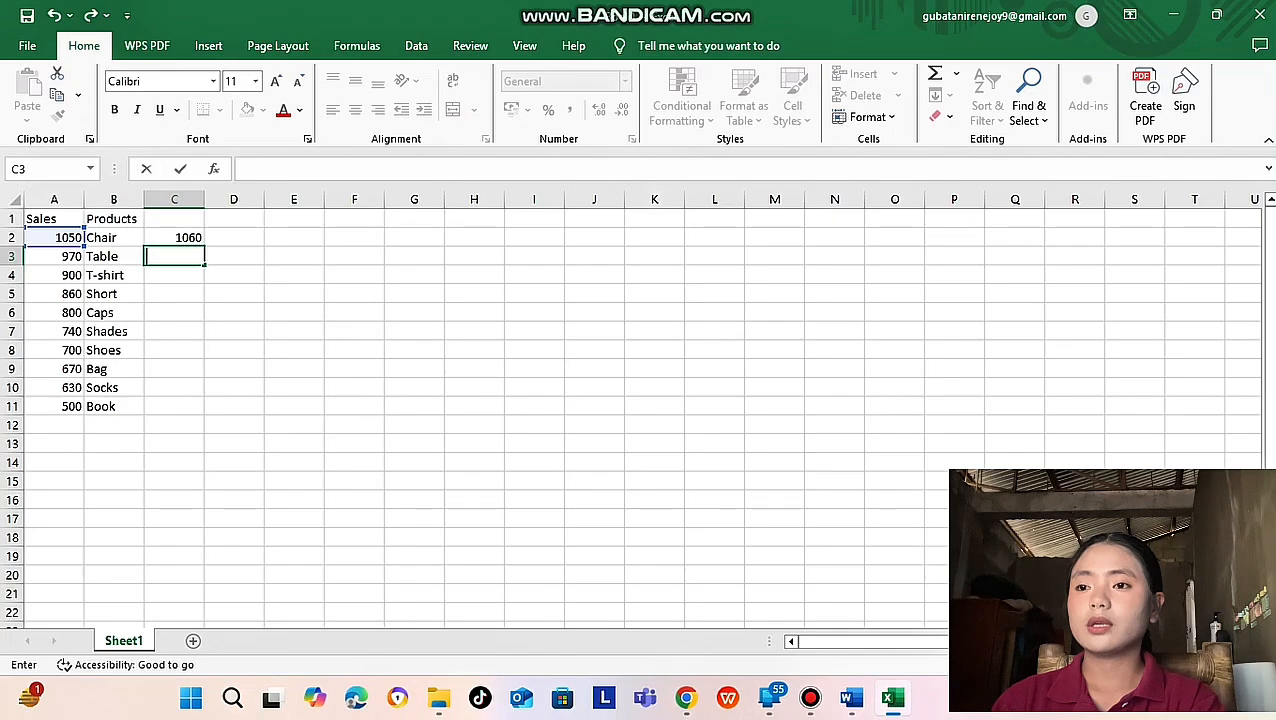
pyautogui.write('=')
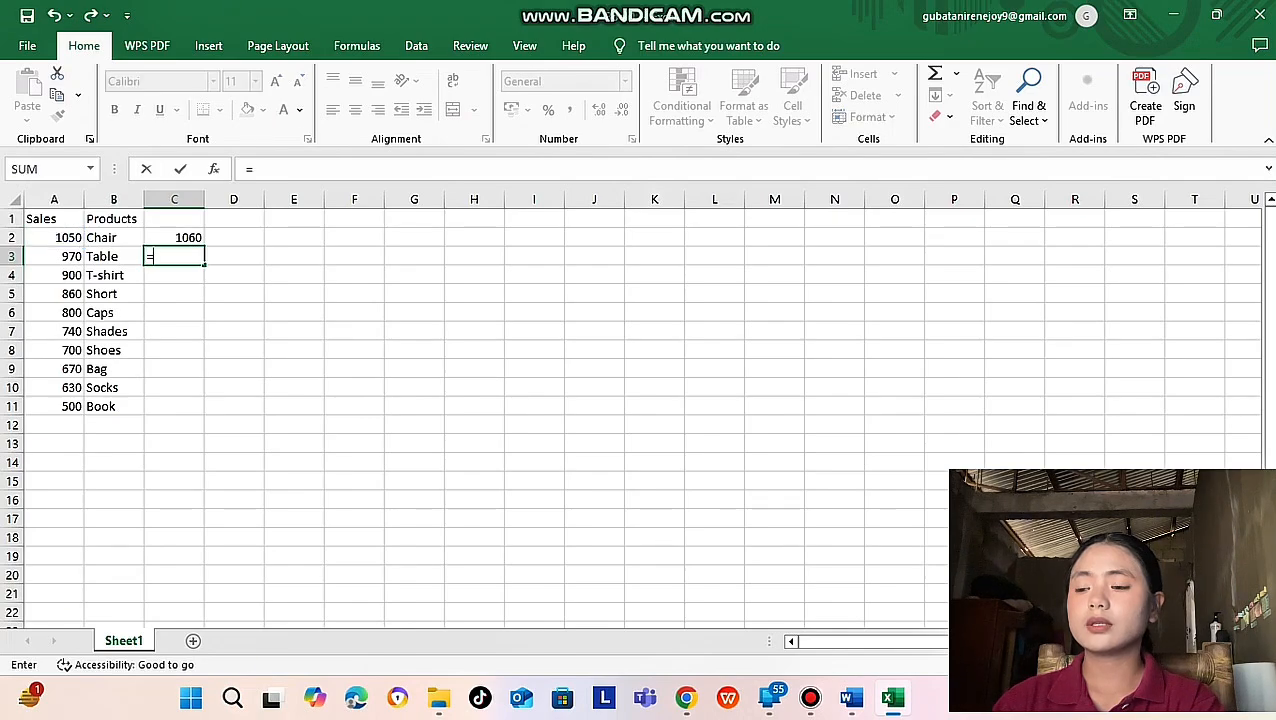
pyautogui.press('capslock')
pyautogui.press('capslock')
pyautogui.write('A')
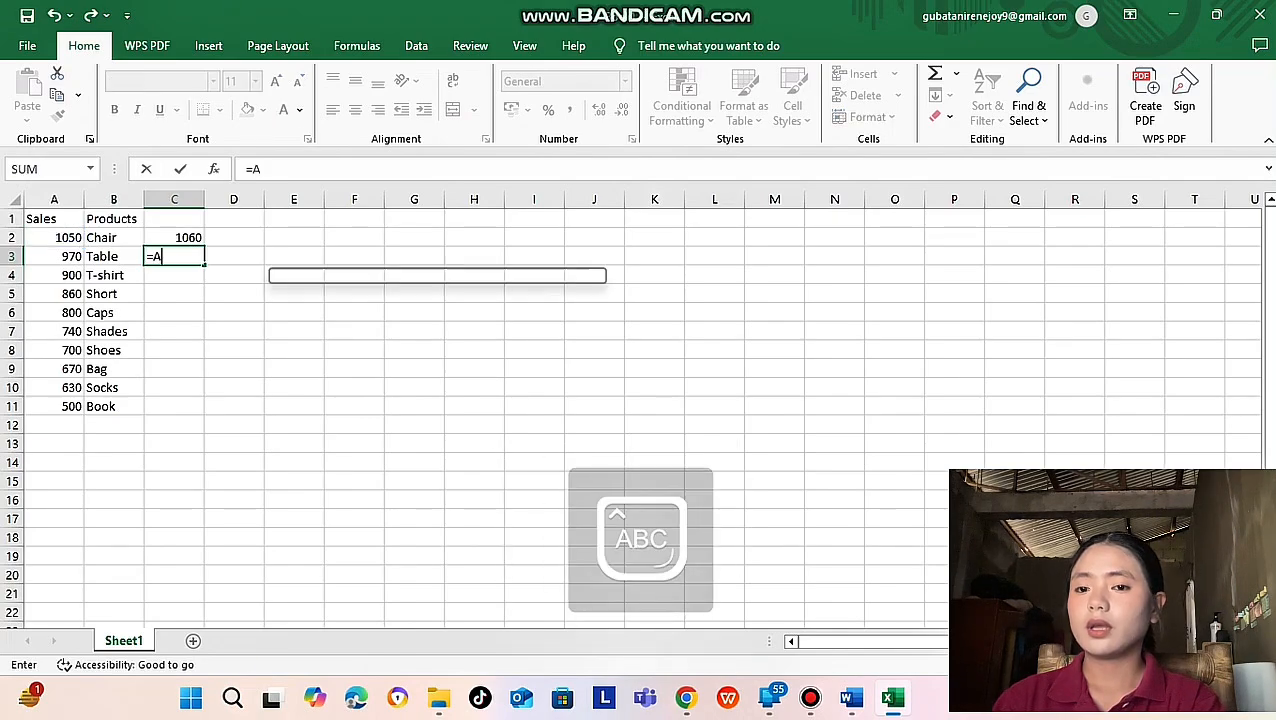
pyautogui.write('3')
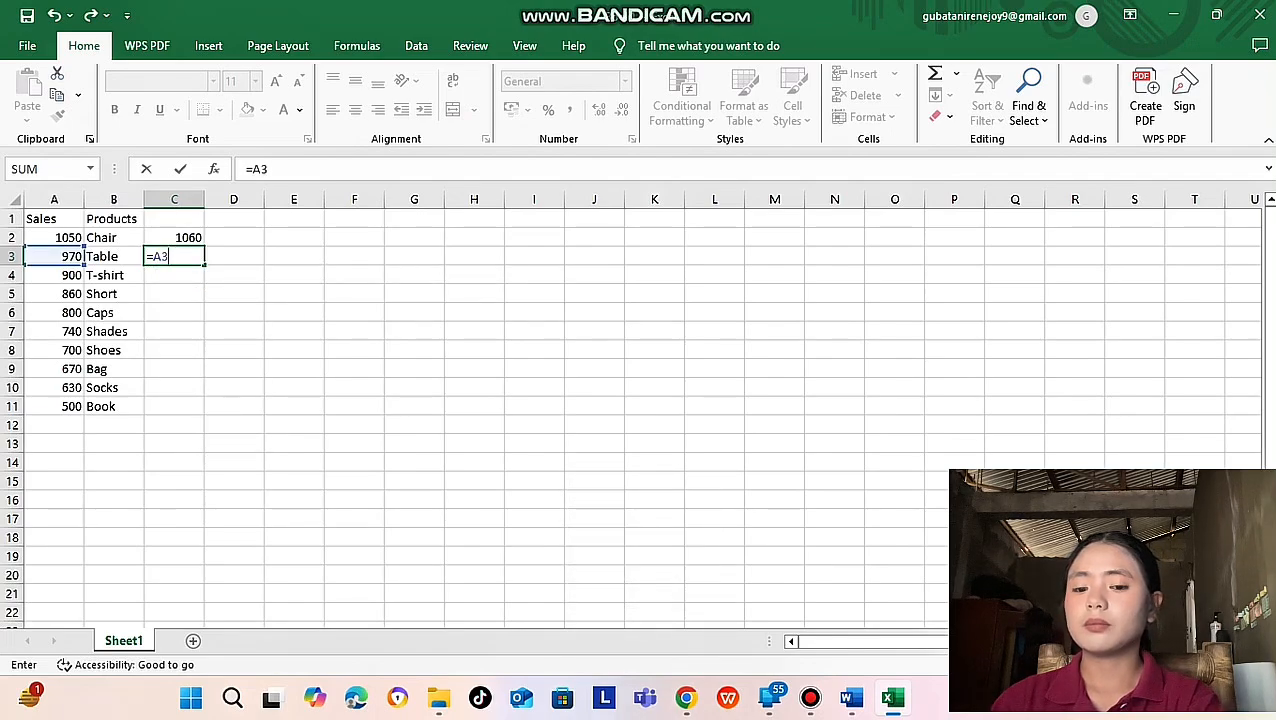
pyautogui.write('+10')
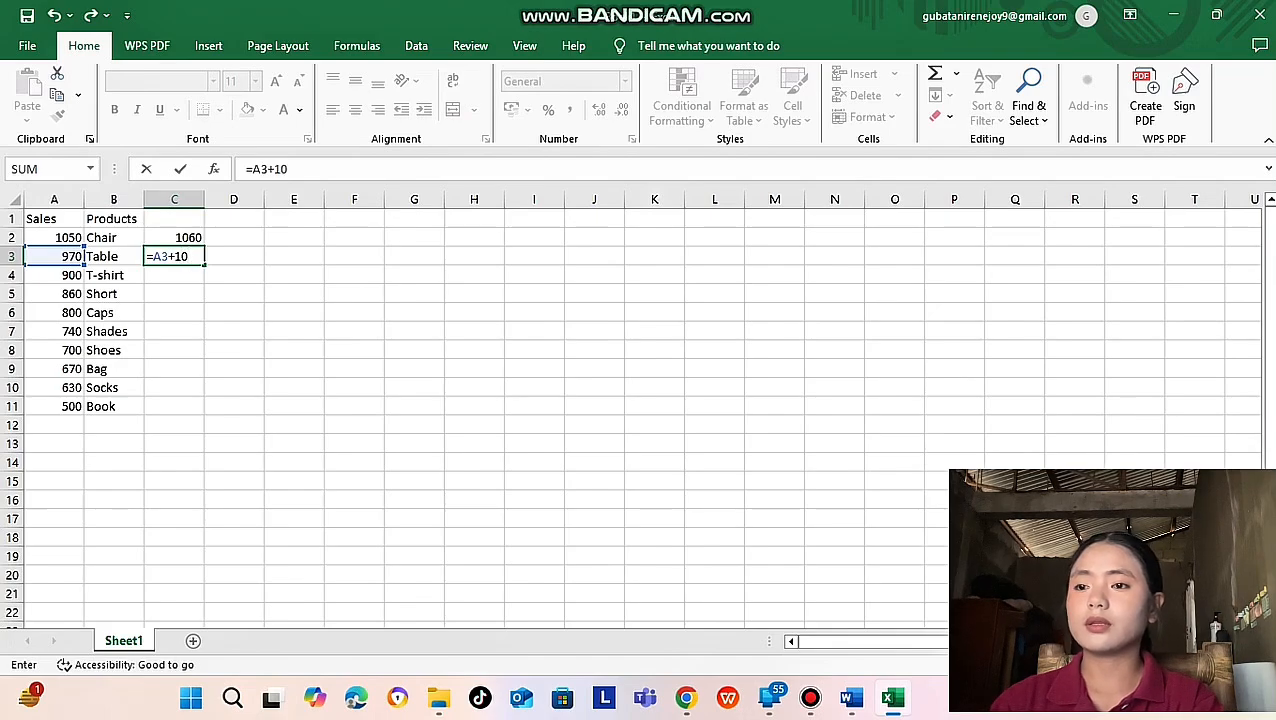
pyautogui.press('Return')
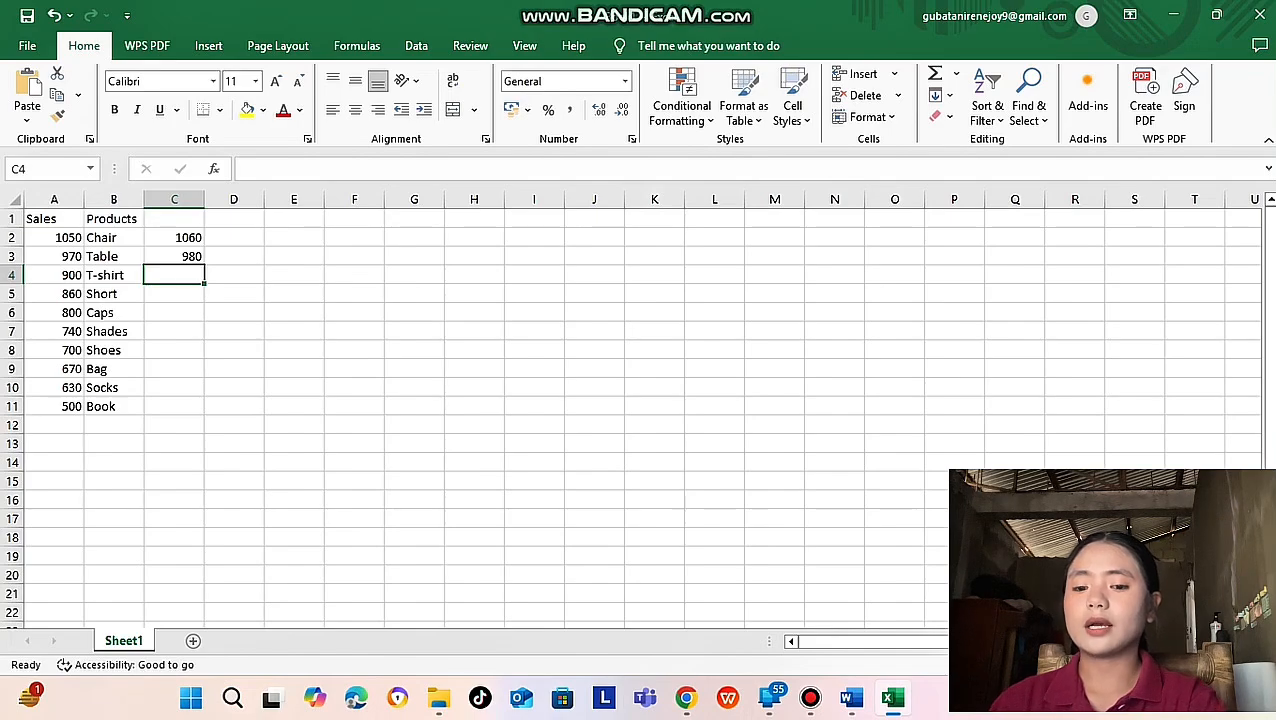
# Enter the formula =A4+10 in C4 and fill the C2 formula down through C11
pyautogui.write('=')
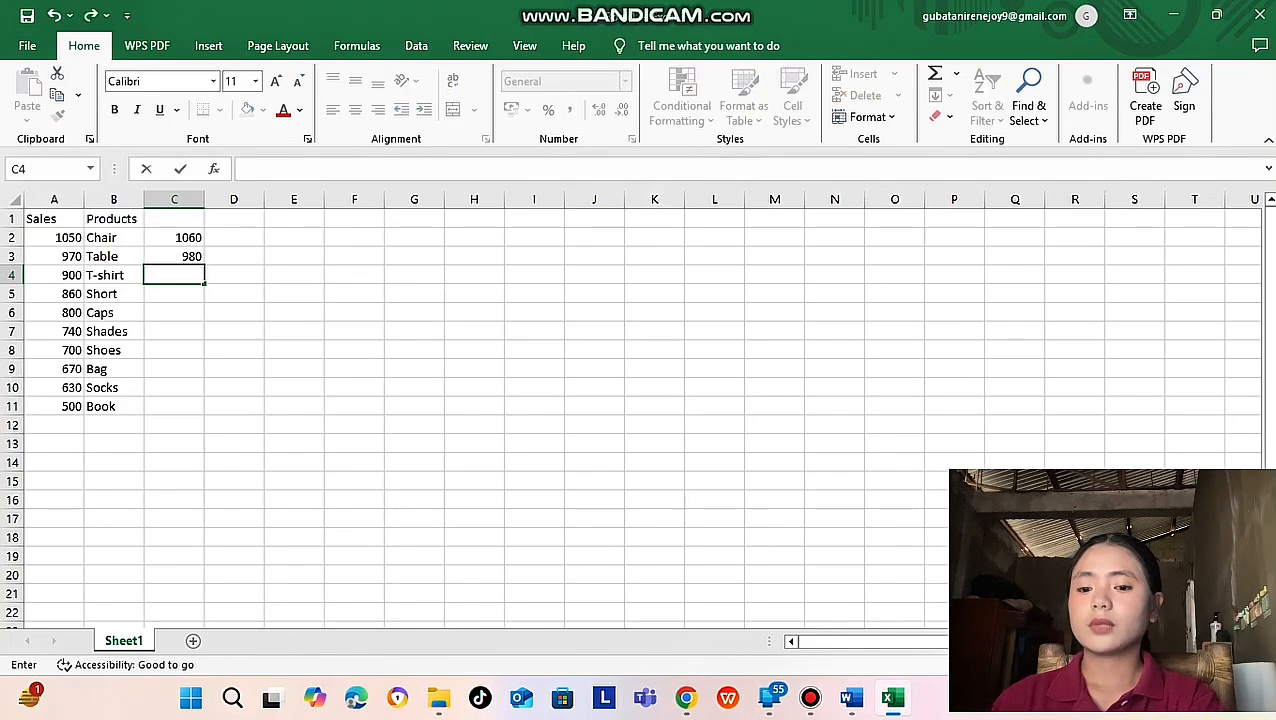
pyautogui.write('A')
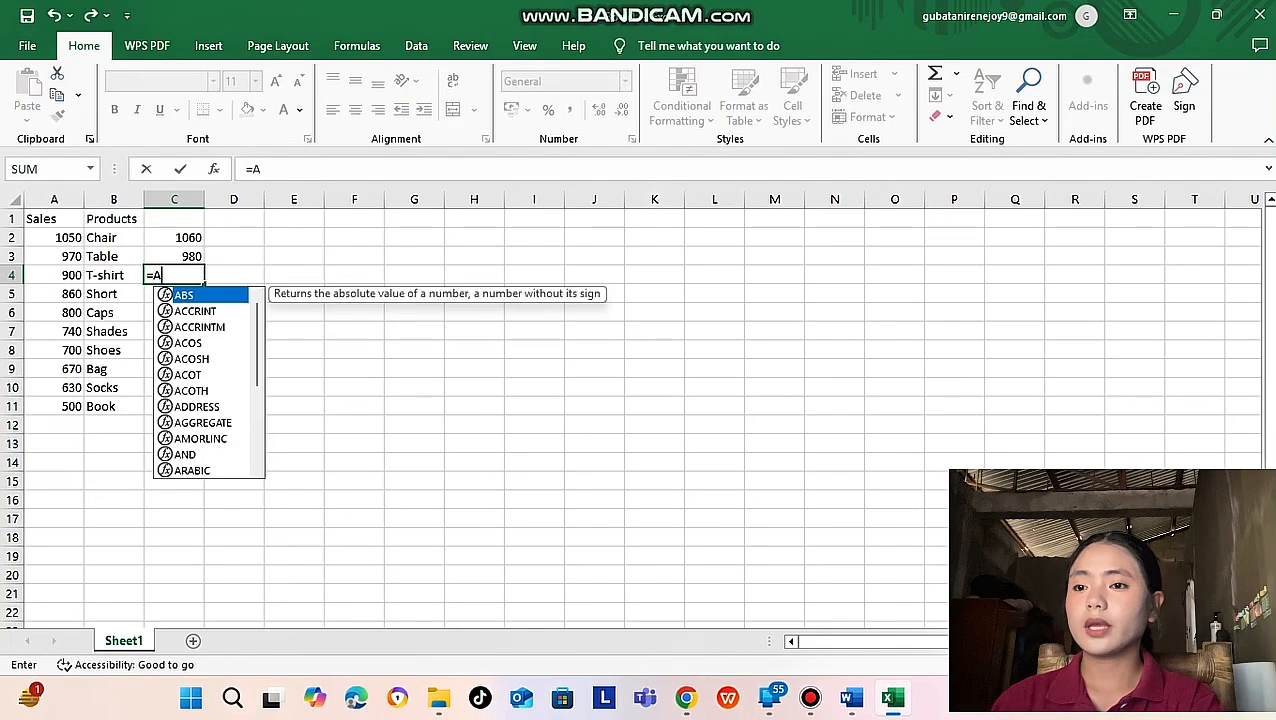
pyautogui.write('4')
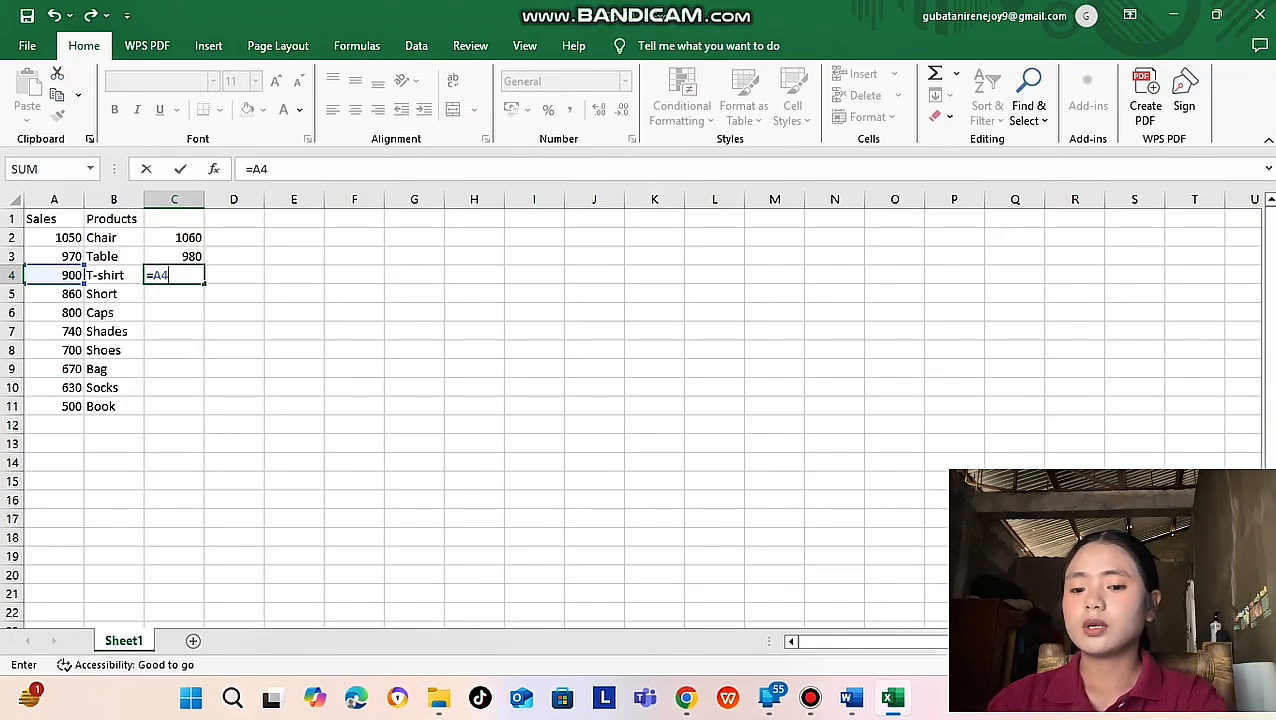
pyautogui.write('+')
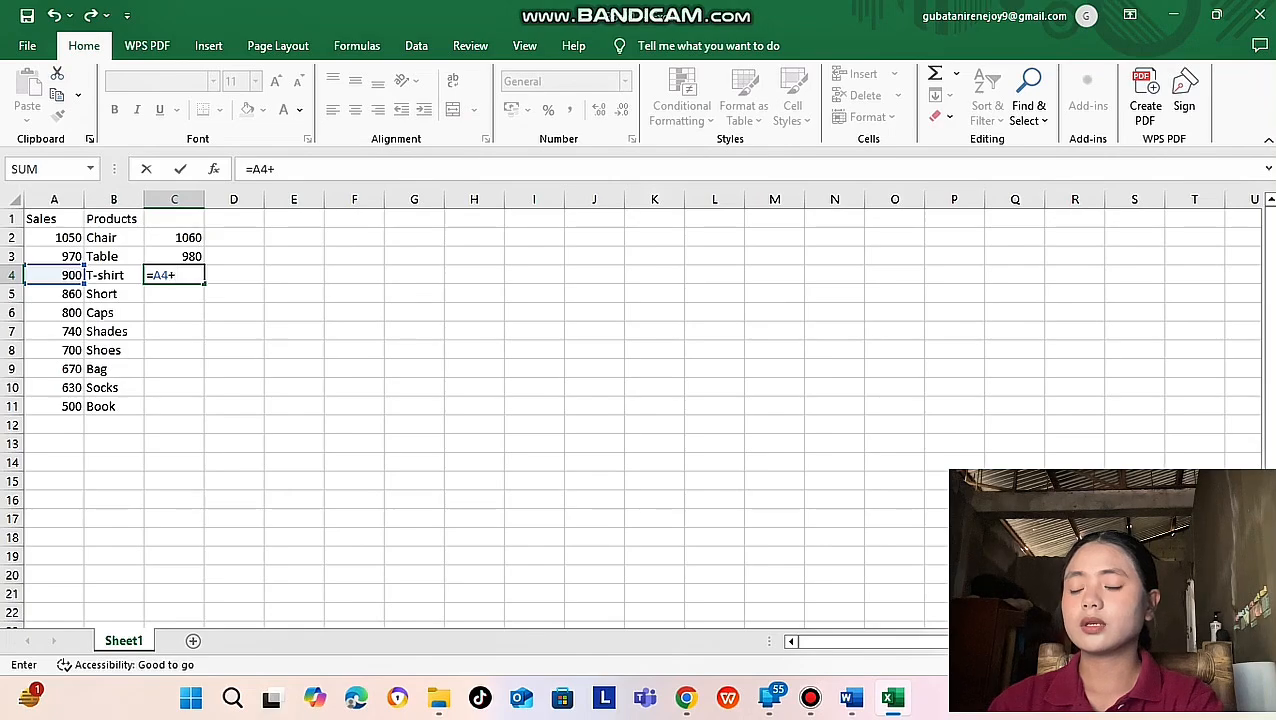
pyautogui.write('10')
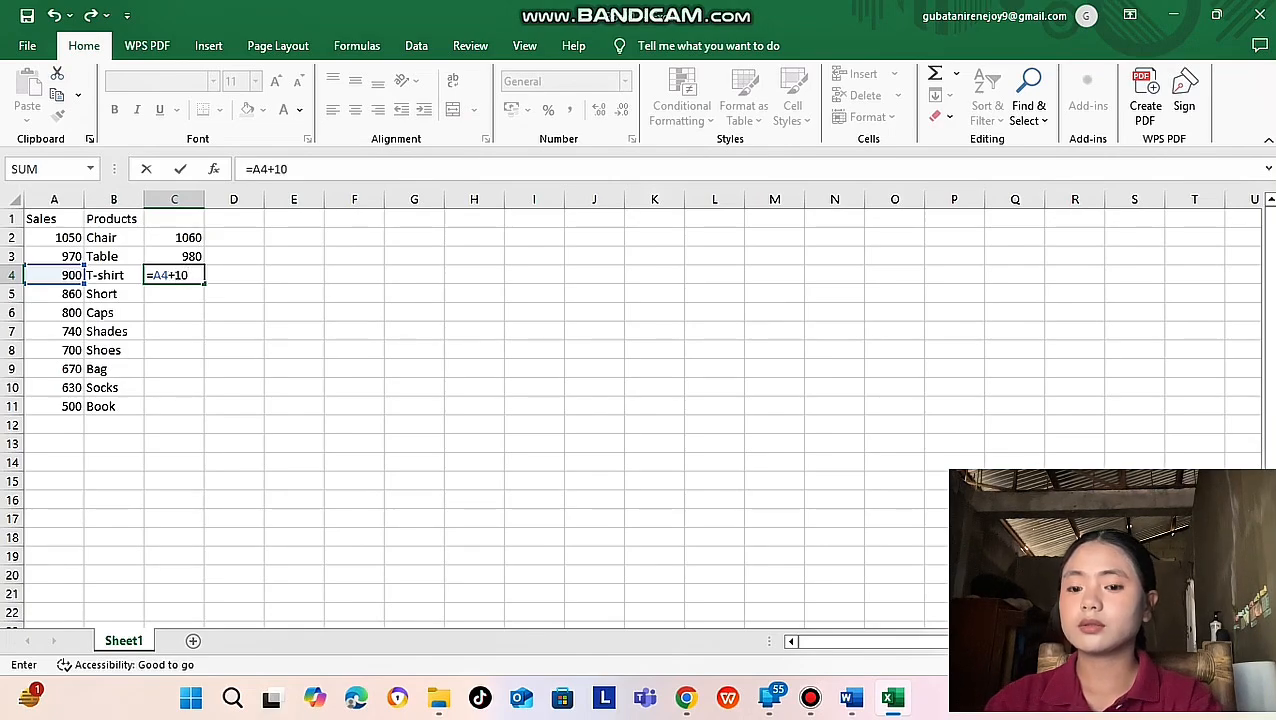
pyautogui.press('Return')
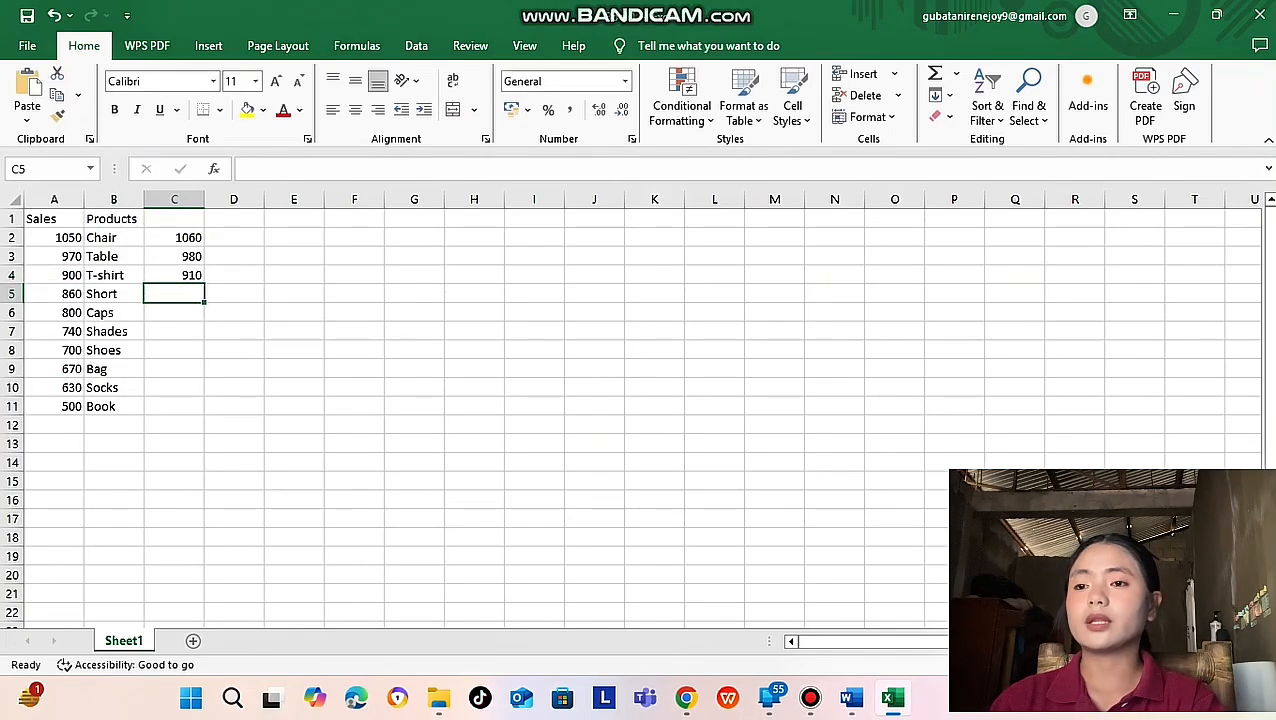
pyautogui.click(174, 238)
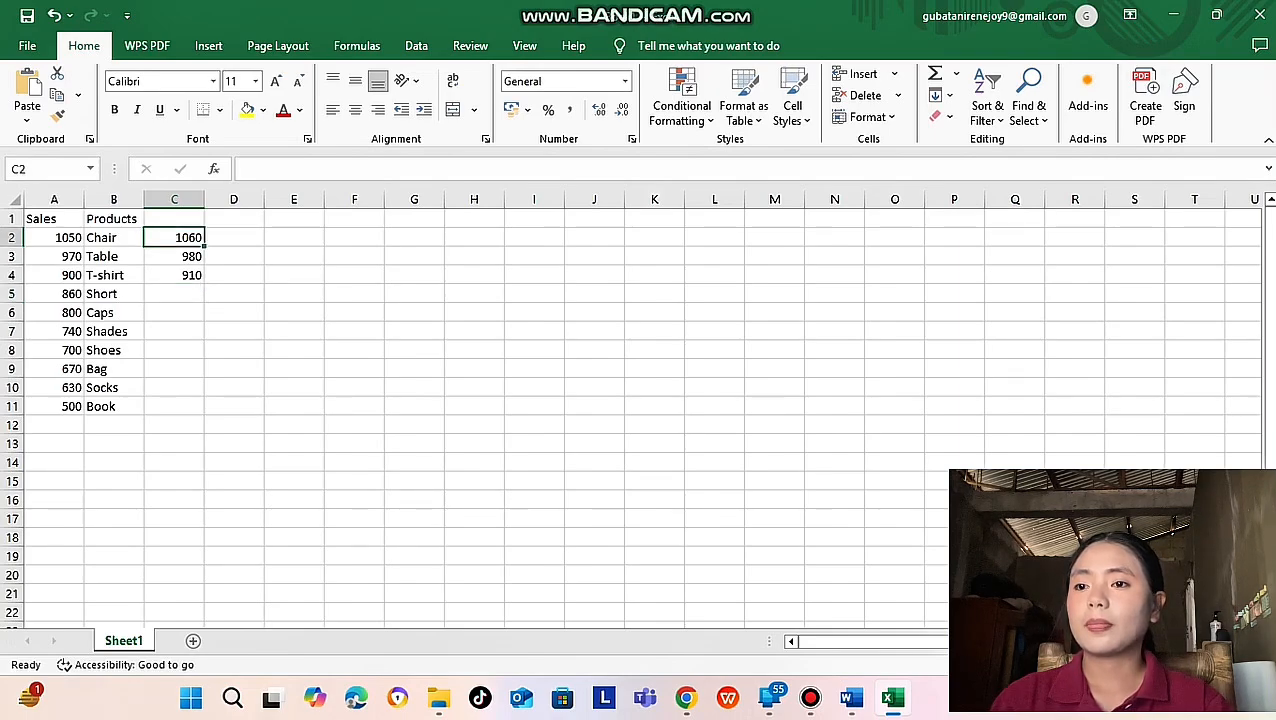
pyautogui.moveTo(205, 246); pyautogui.dragTo(200, 410)
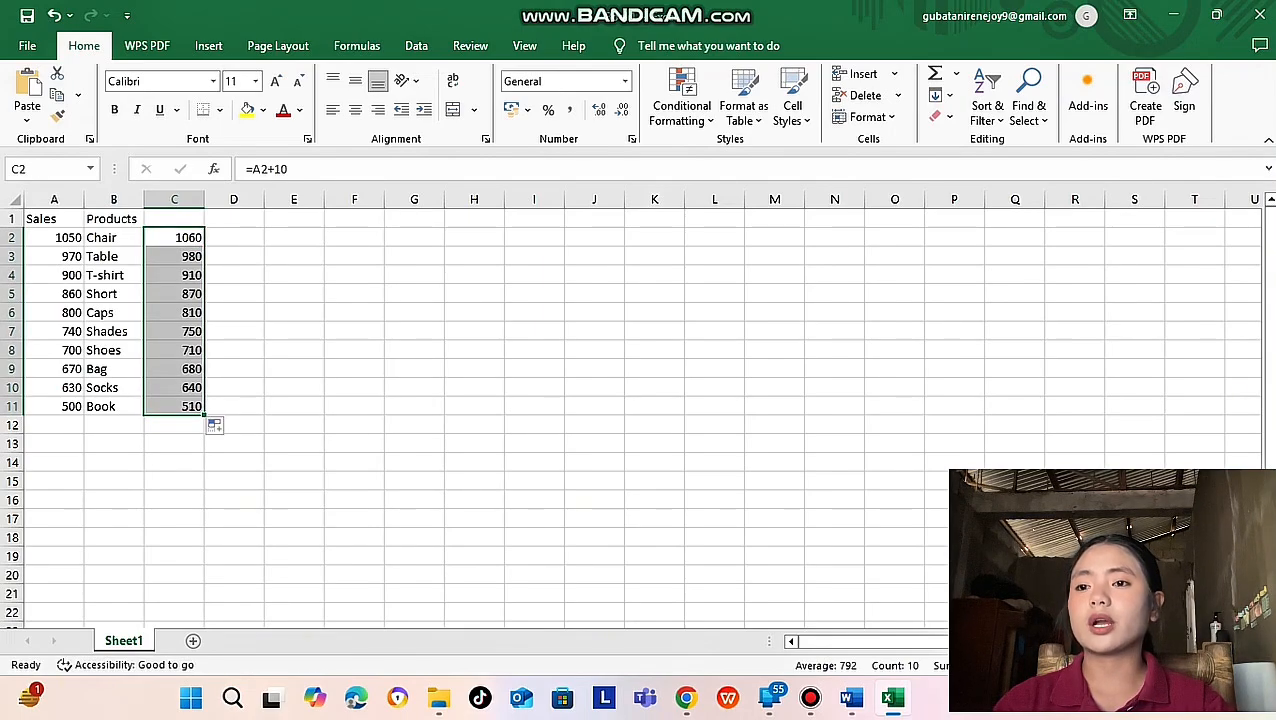
# Enter the formula =A2-10 in D2 to subtract 10 from the Chair's sales figure
pyautogui.click(234, 238)
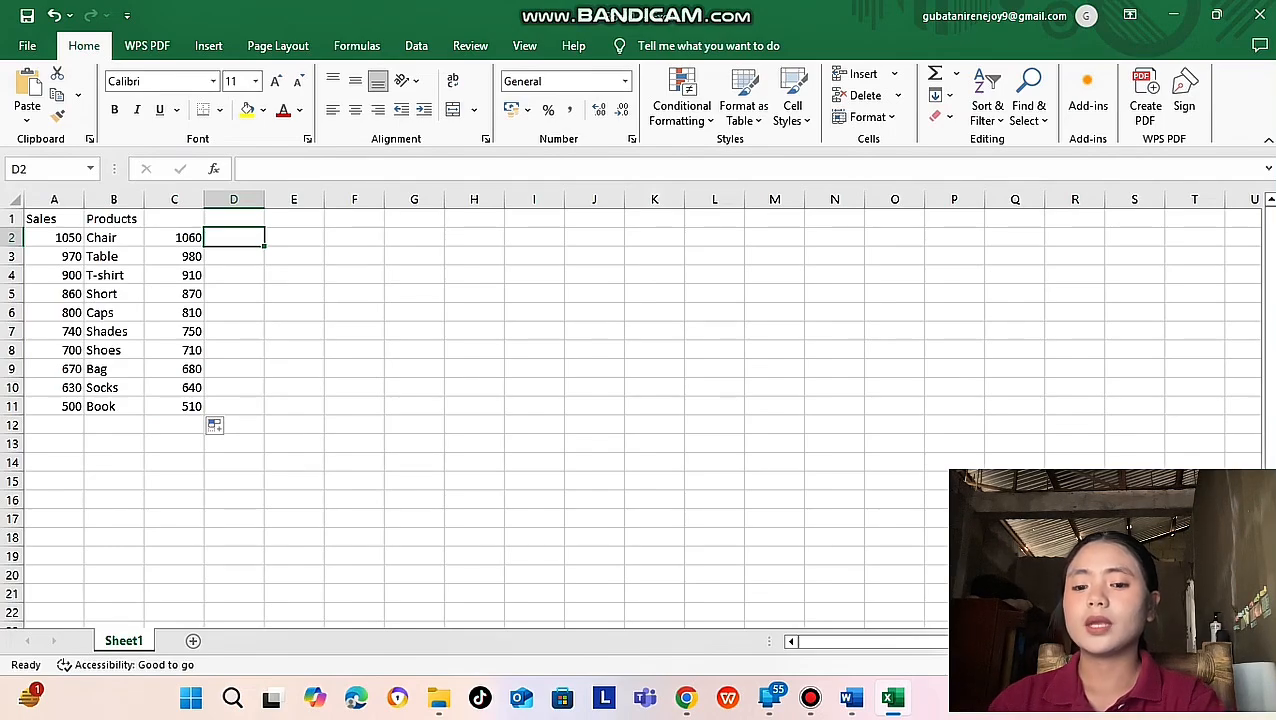
pyautogui.write('=A')
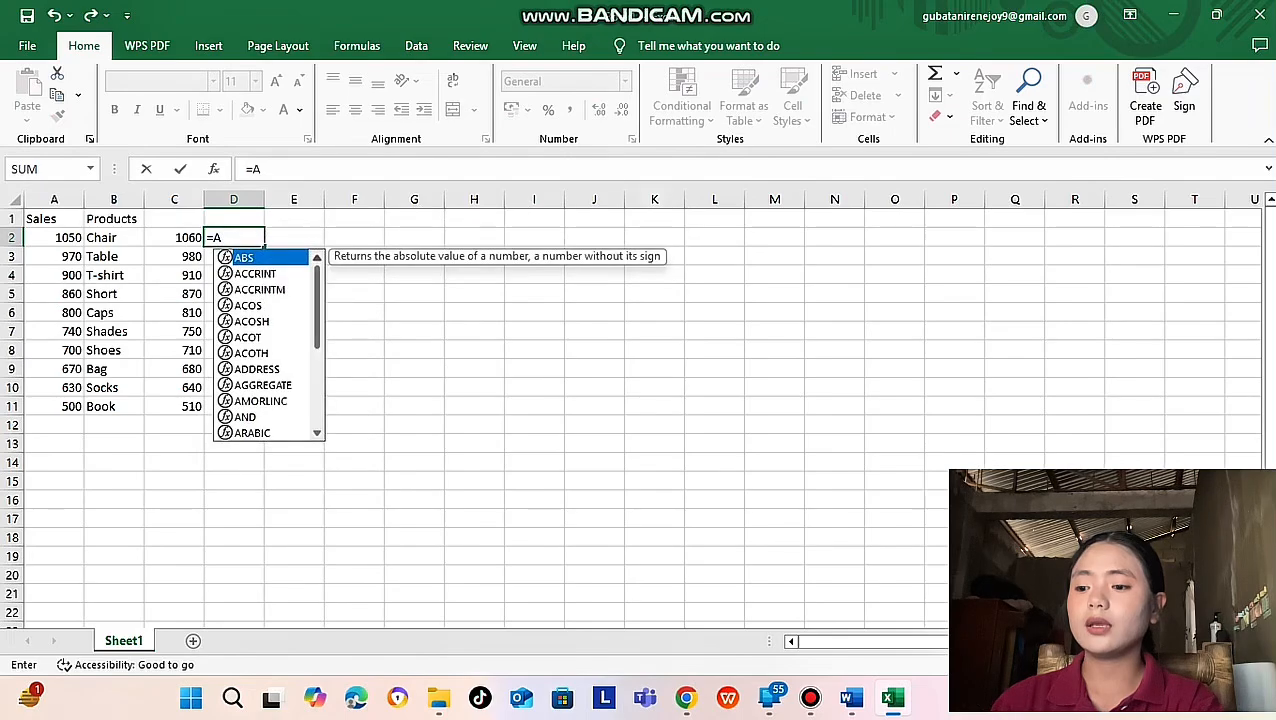
pyautogui.write('2-')
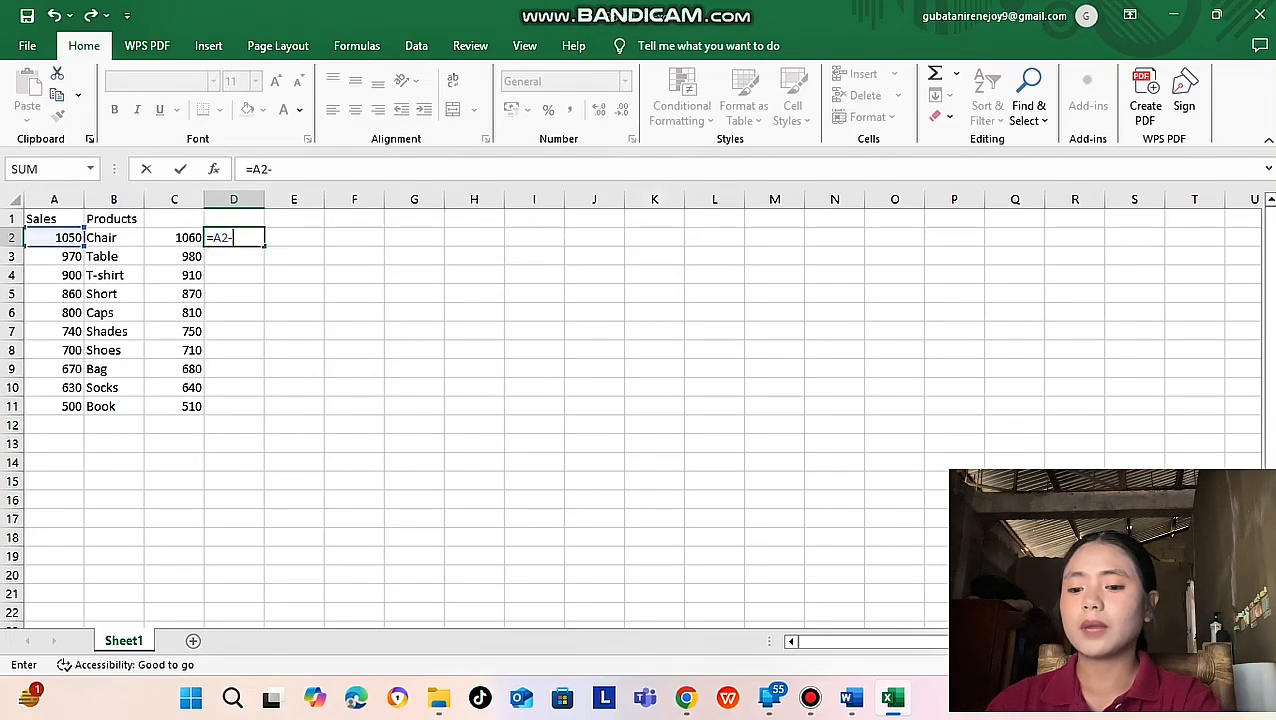
pyautogui.write('10')
pyautogui.press('Return')
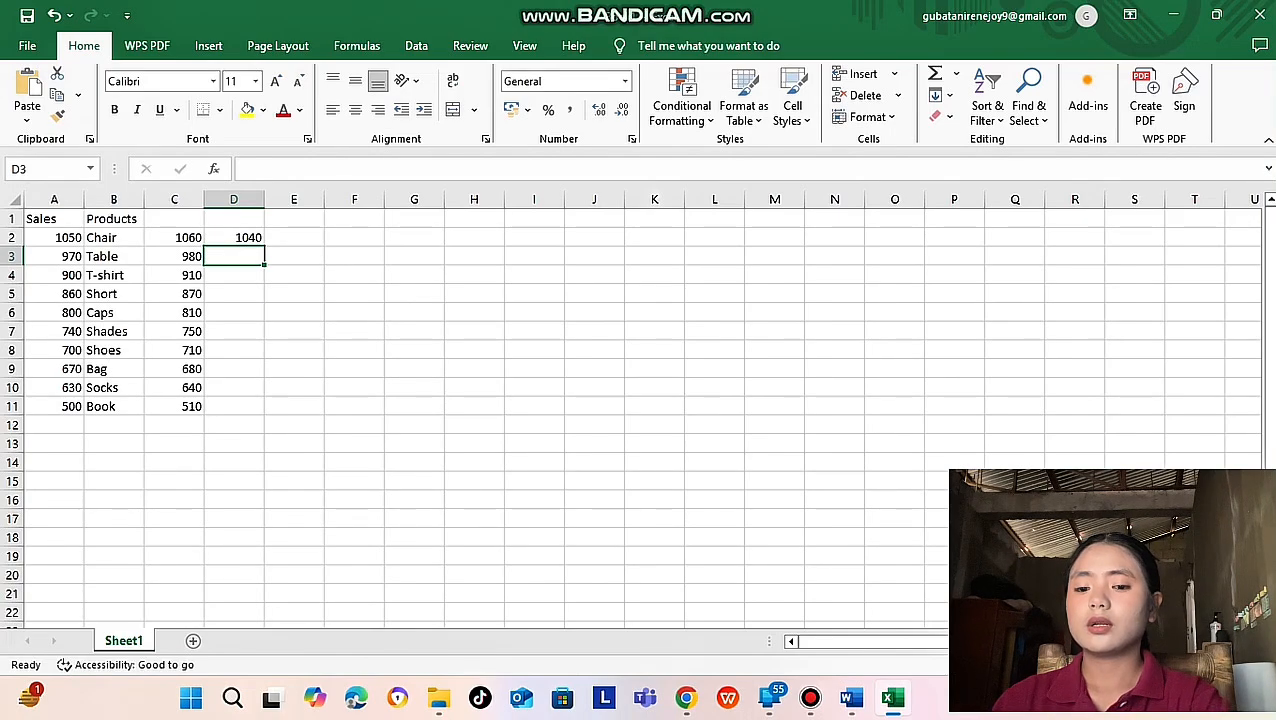
# Enter the formula =A3-10 in D3 to subtract 10 from the Table's sales figure
pyautogui.write('=')
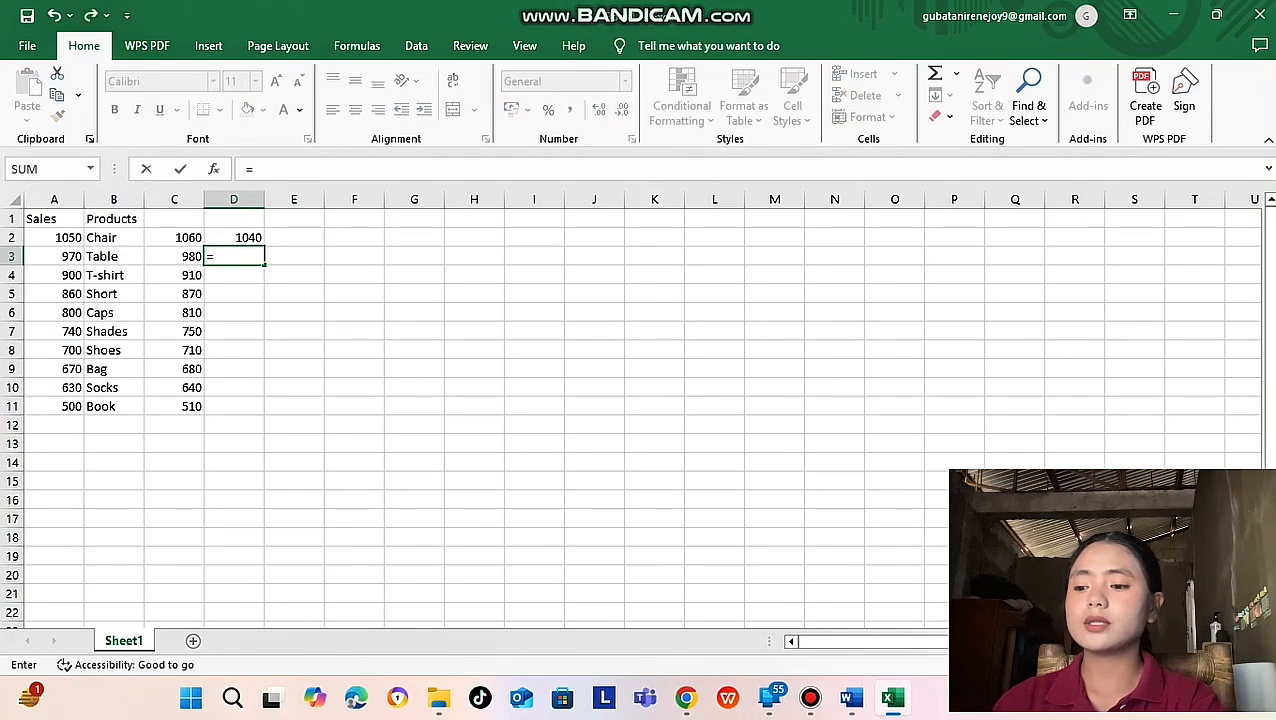
pyautogui.write('A3')
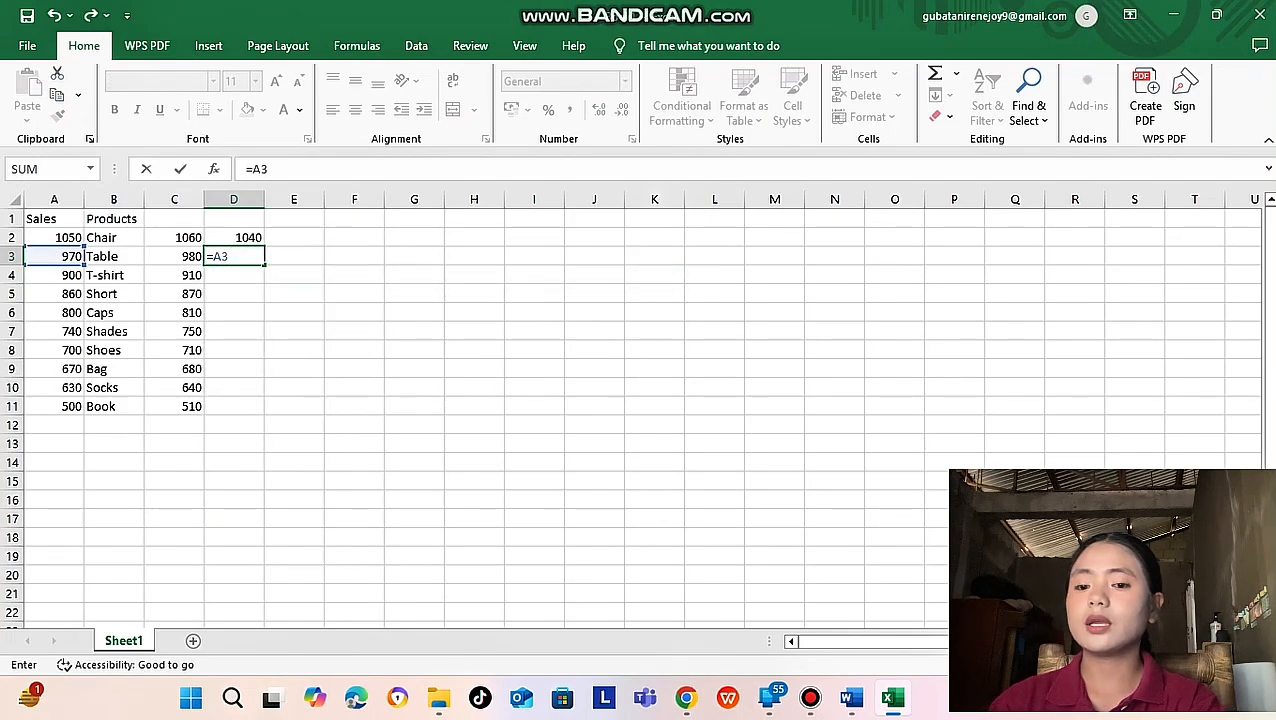
pyautogui.write('-10')
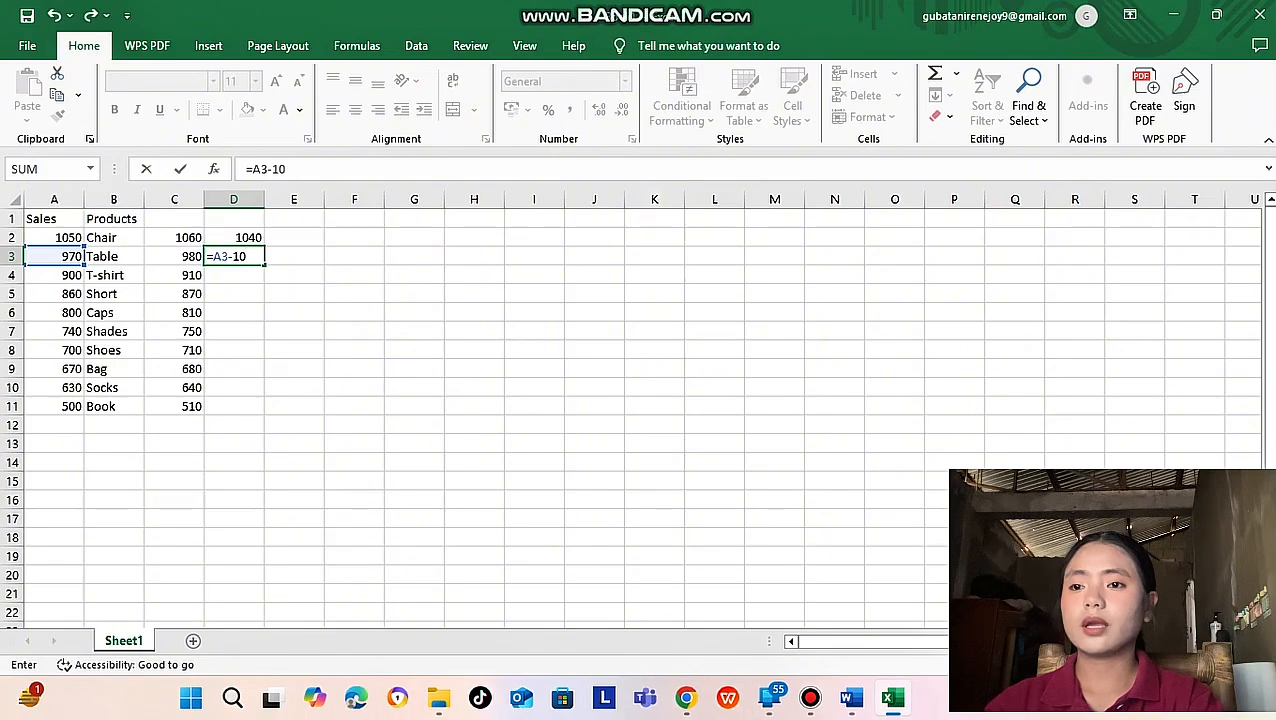
pyautogui.press('Return')
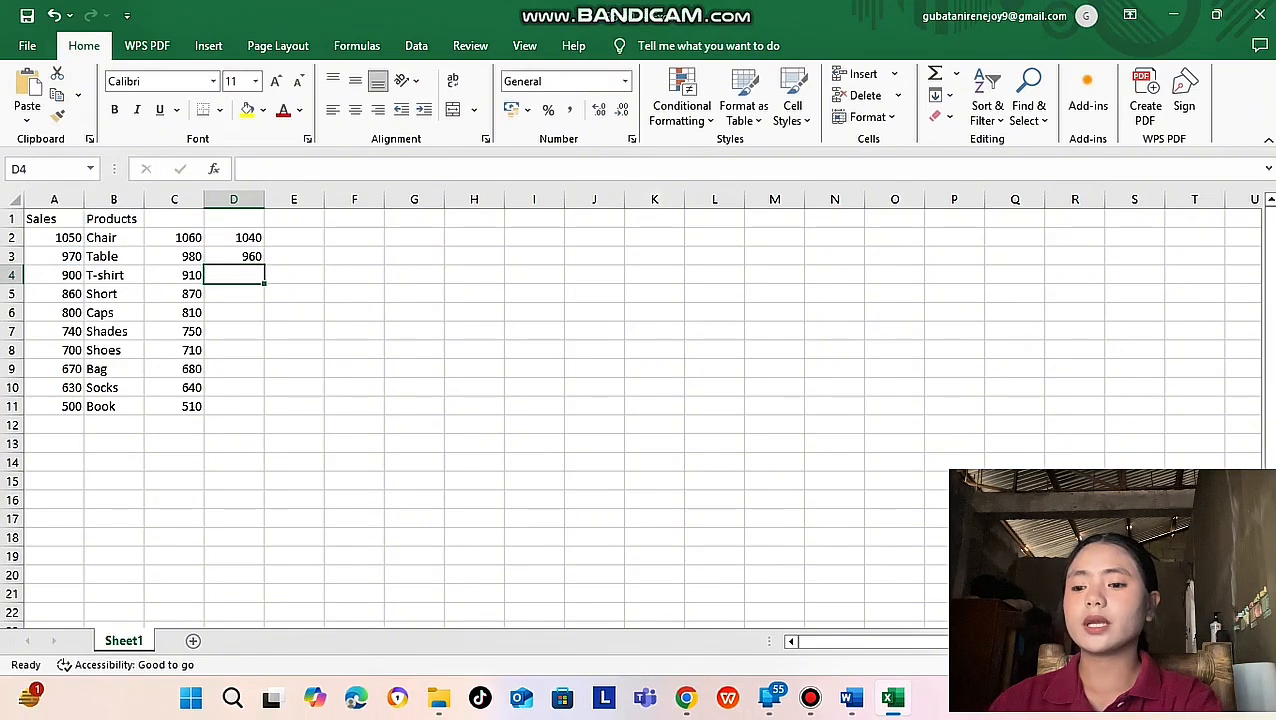
# Enter the formula =A4-10 in D4 and fill the D2 formula down through D11
pyautogui.write('=A')
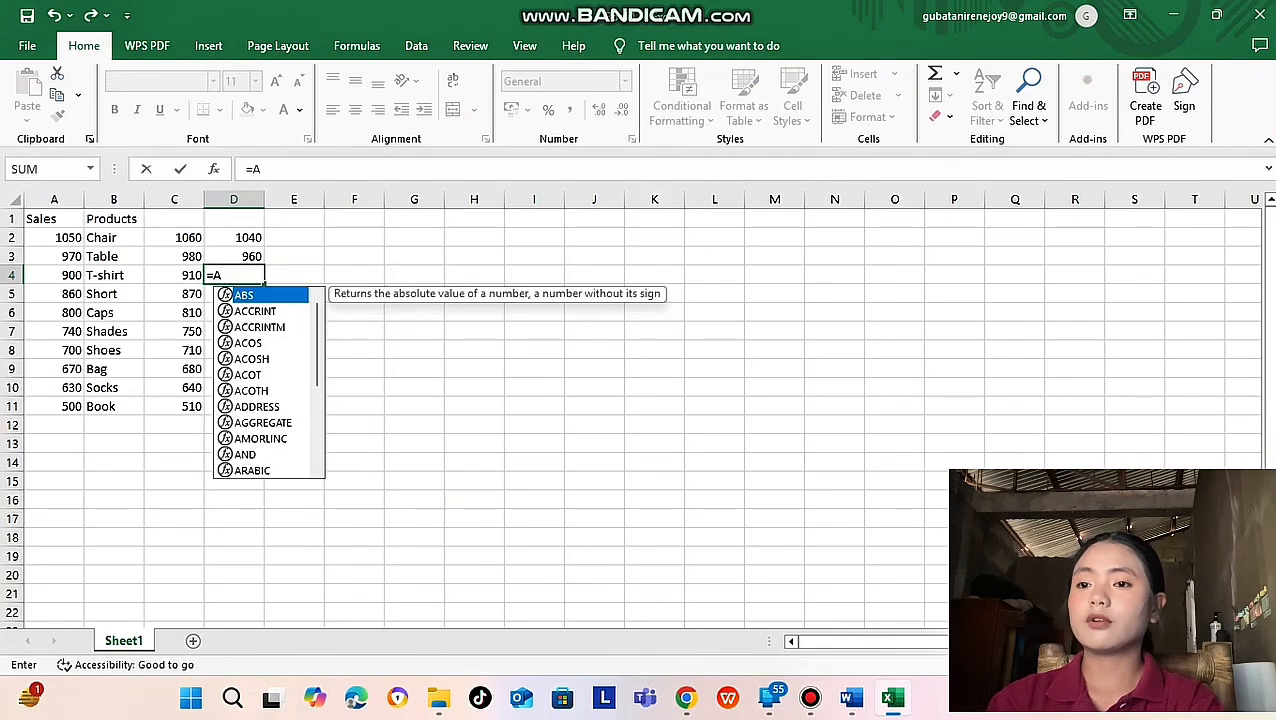
pyautogui.write('4-10')
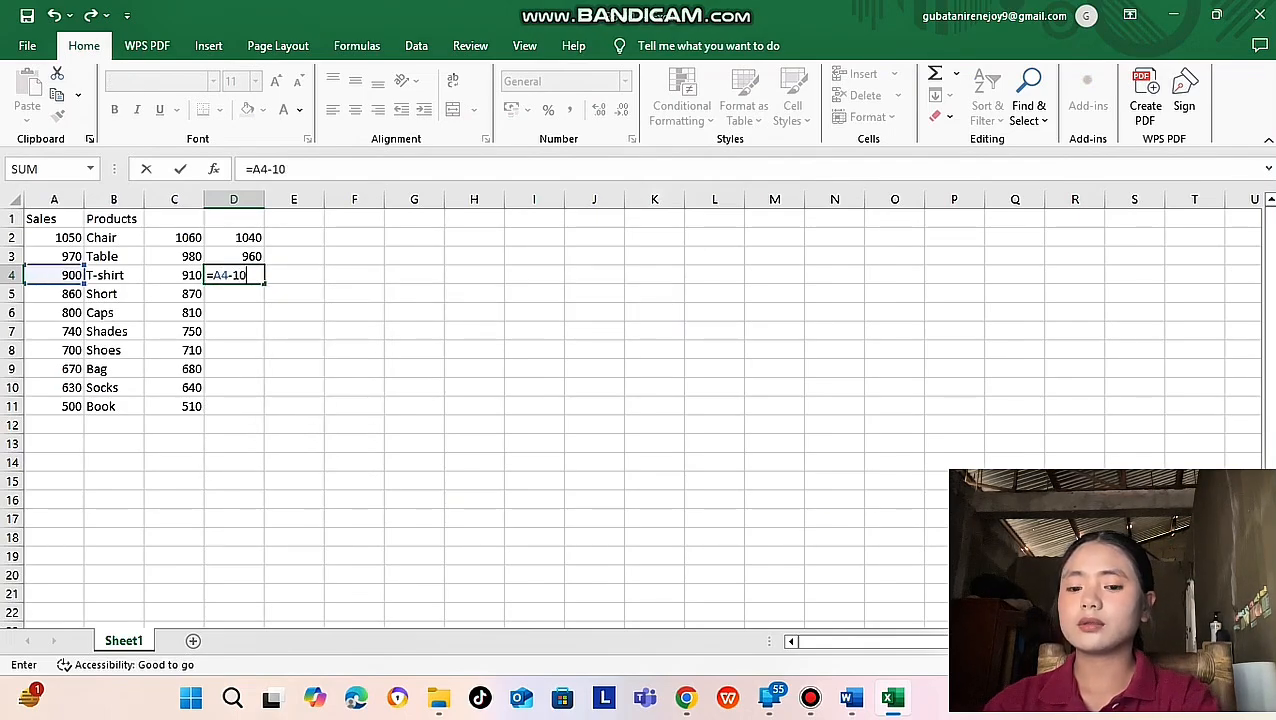
pyautogui.press('Return')
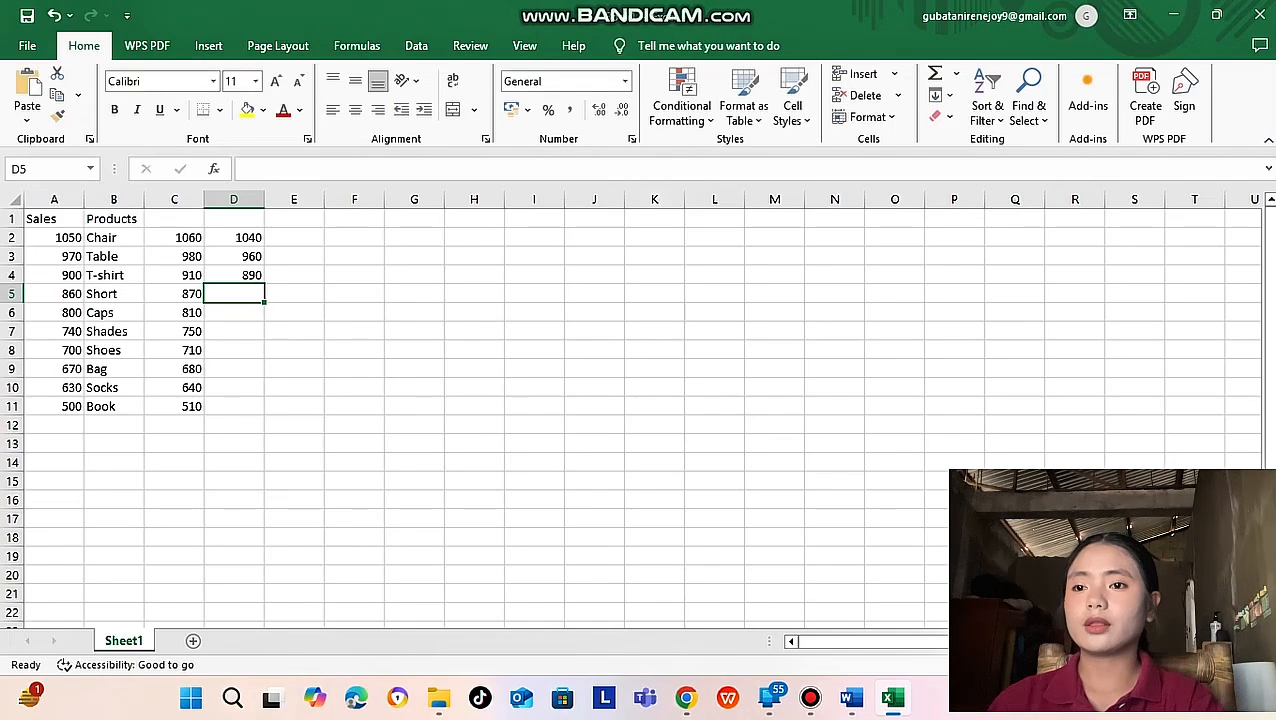
pyautogui.click(234, 238)
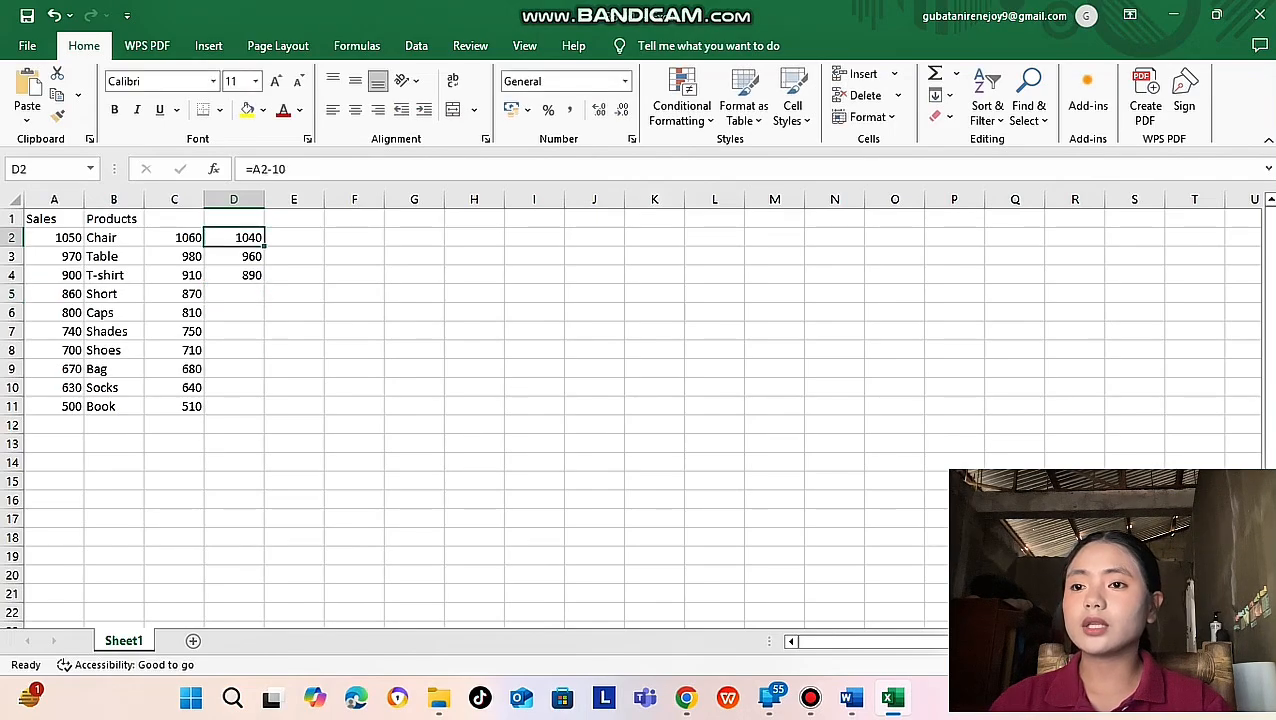
pyautogui.moveTo(264, 246); pyautogui.dragTo(250, 410)
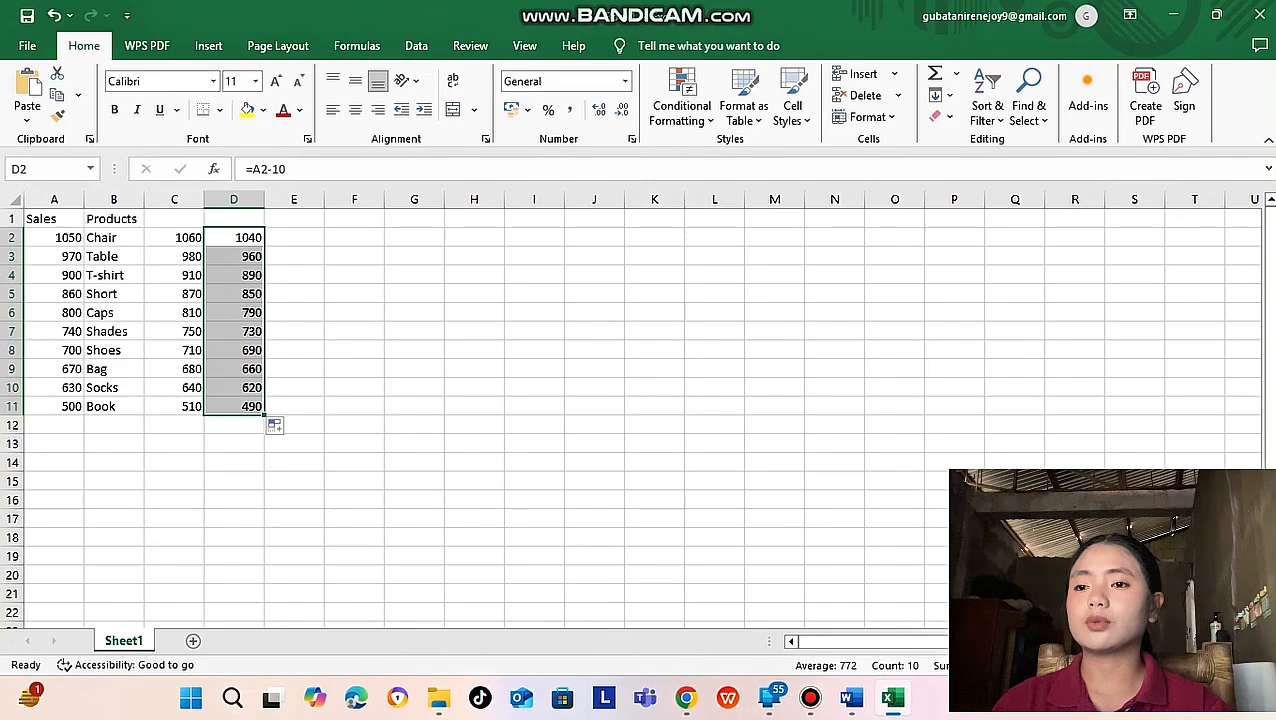
# Enter the formula =A2*10 in E2 to multiply the Chair's sales figure by 10
pyautogui.click(294, 238)
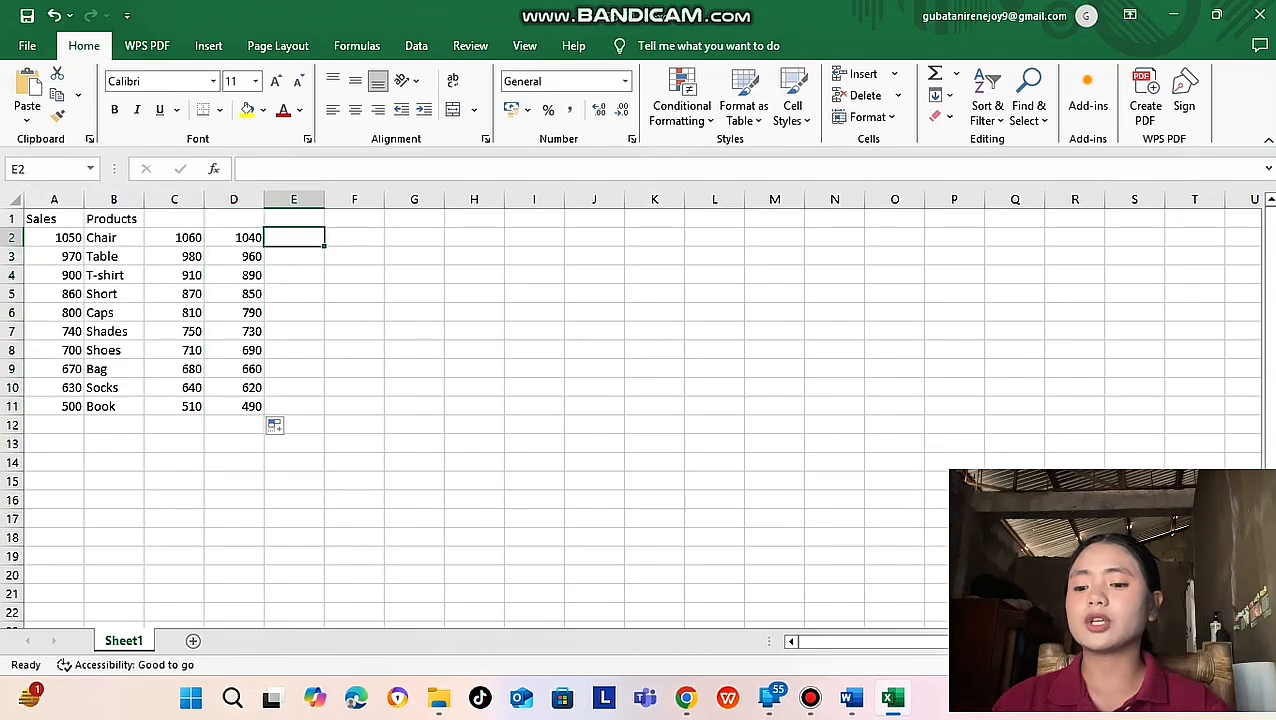
pyautogui.doubleClick(294, 238)
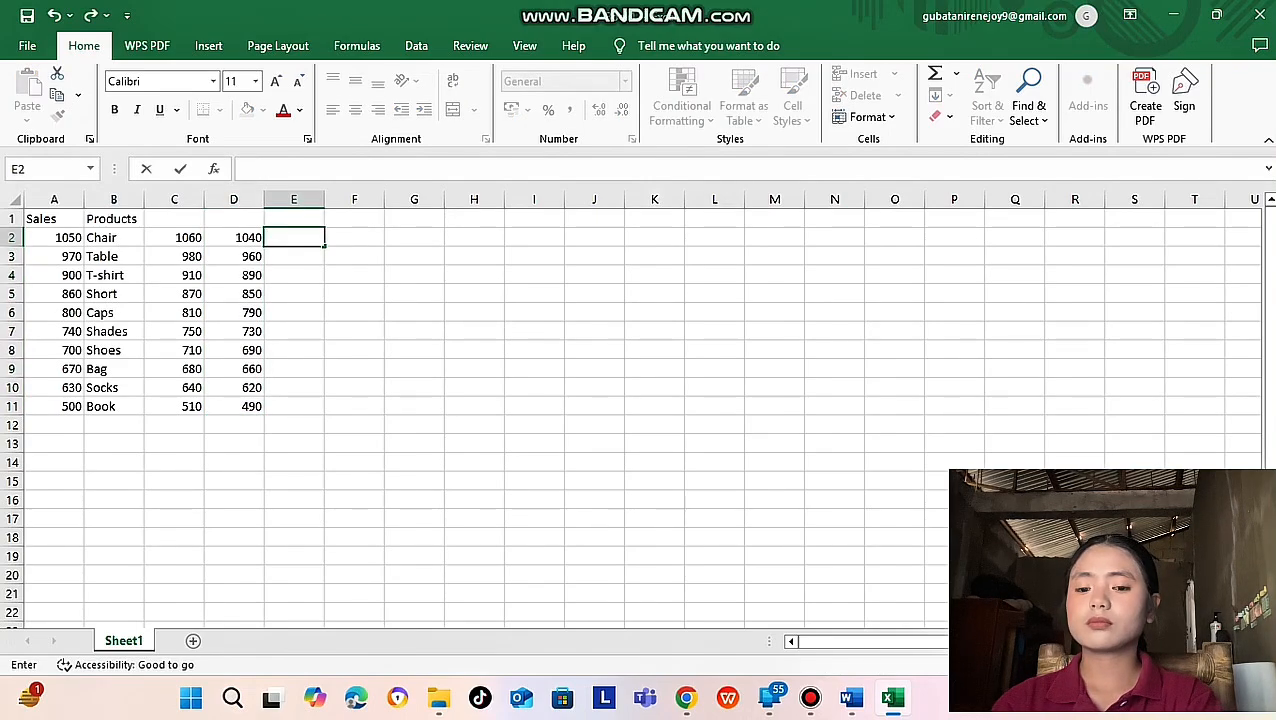
pyautogui.write('=')
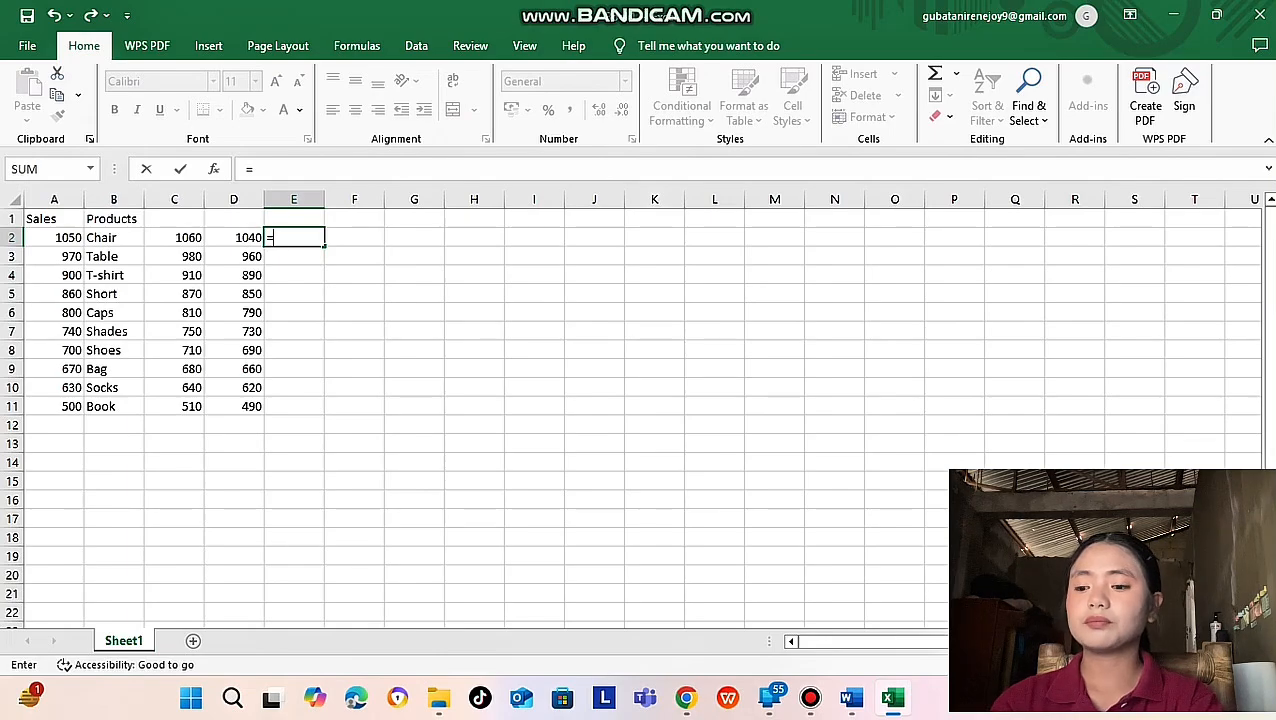
pyautogui.write('A')
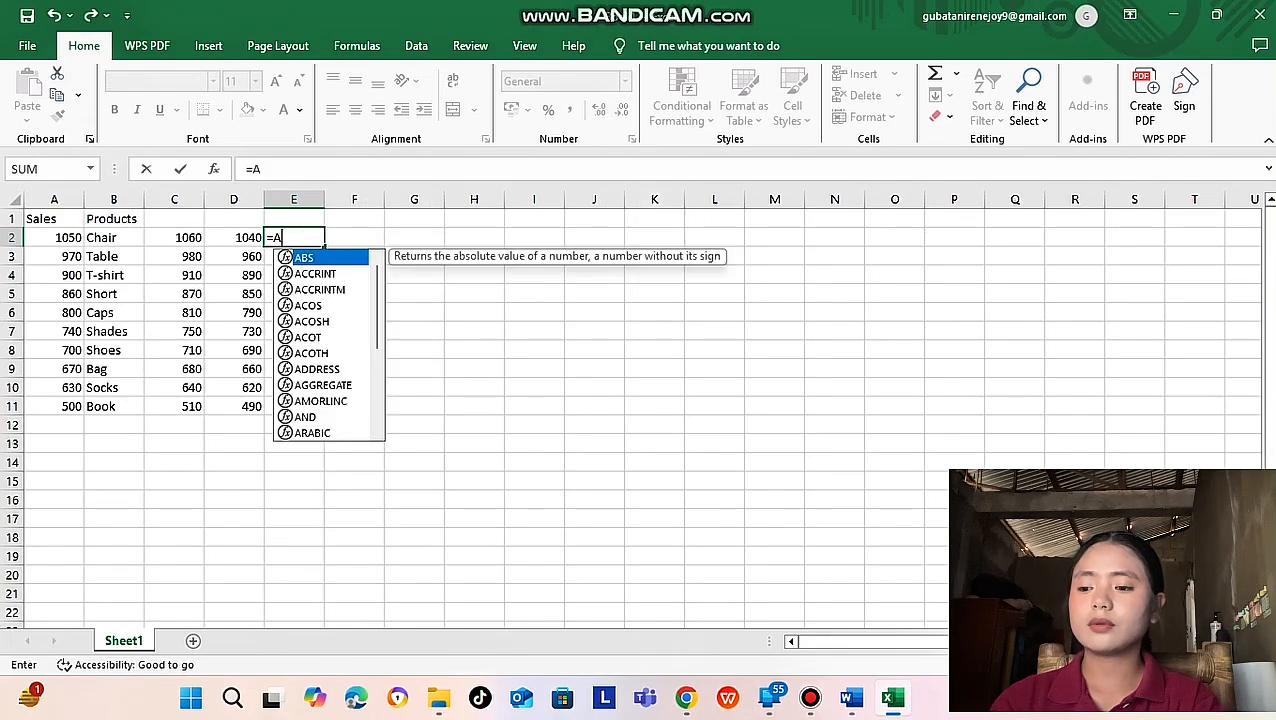
pyautogui.write('2*')
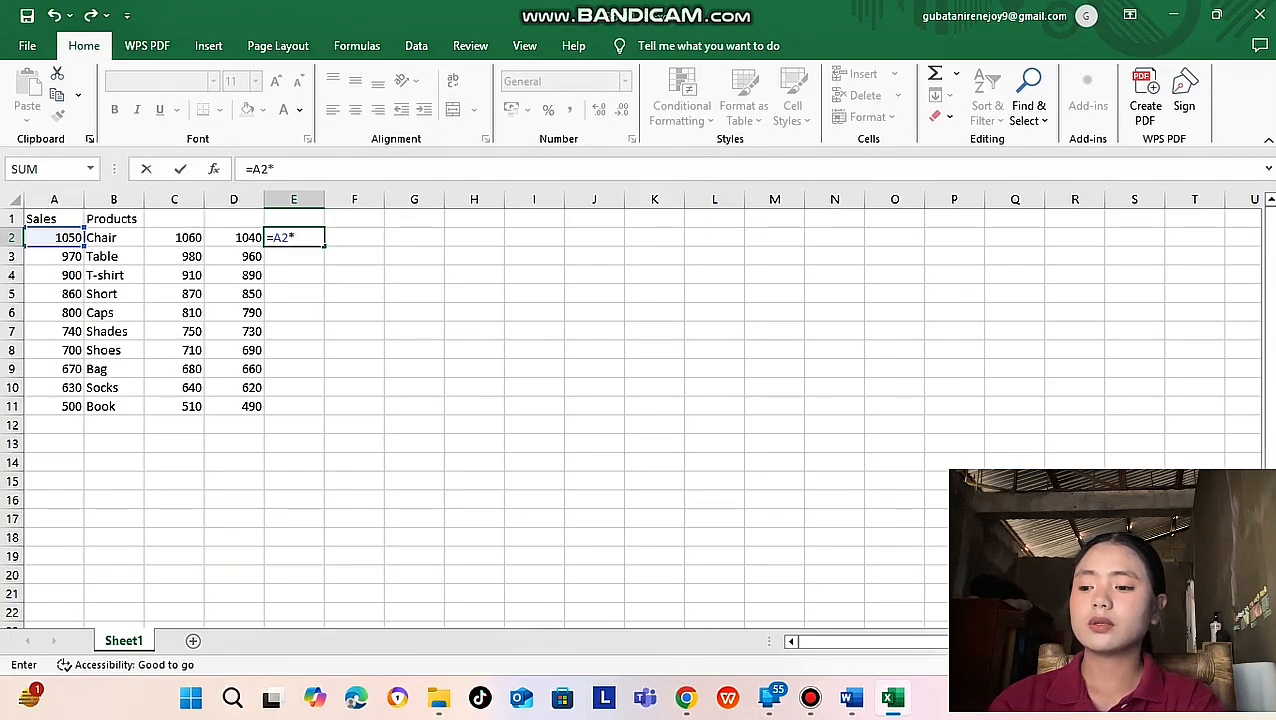
pyautogui.write('10')
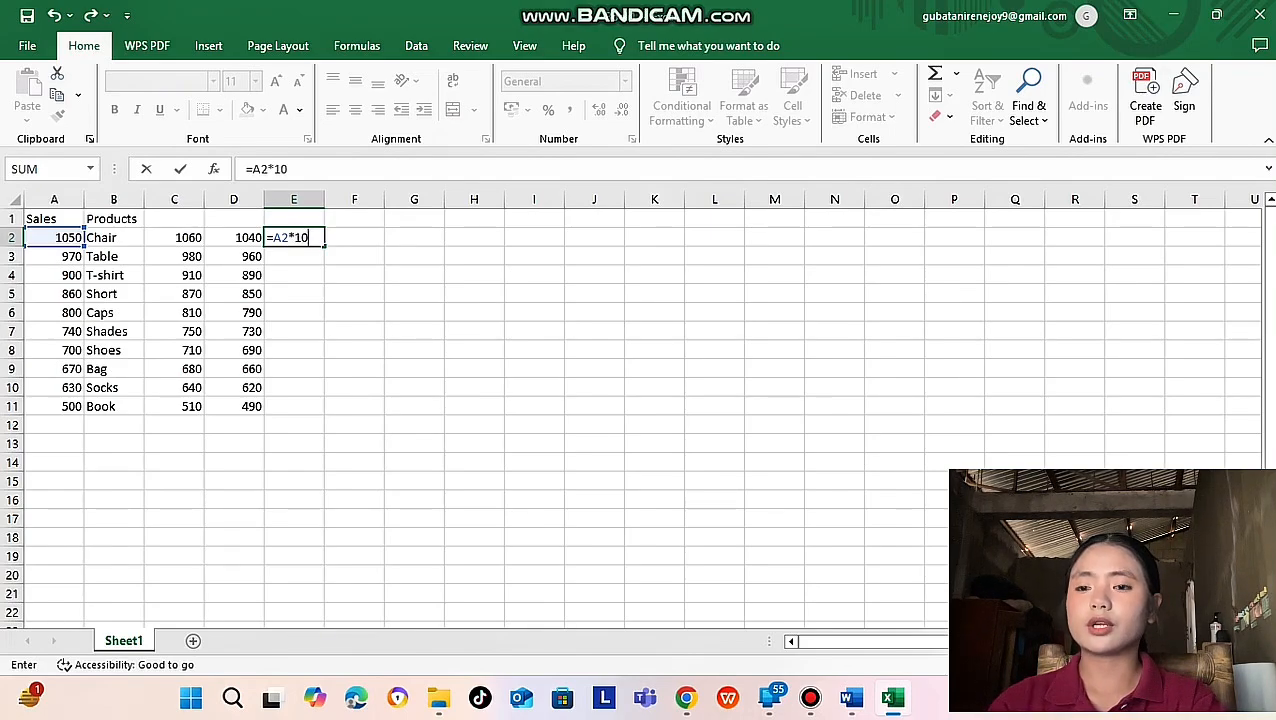
pyautogui.press('Return')
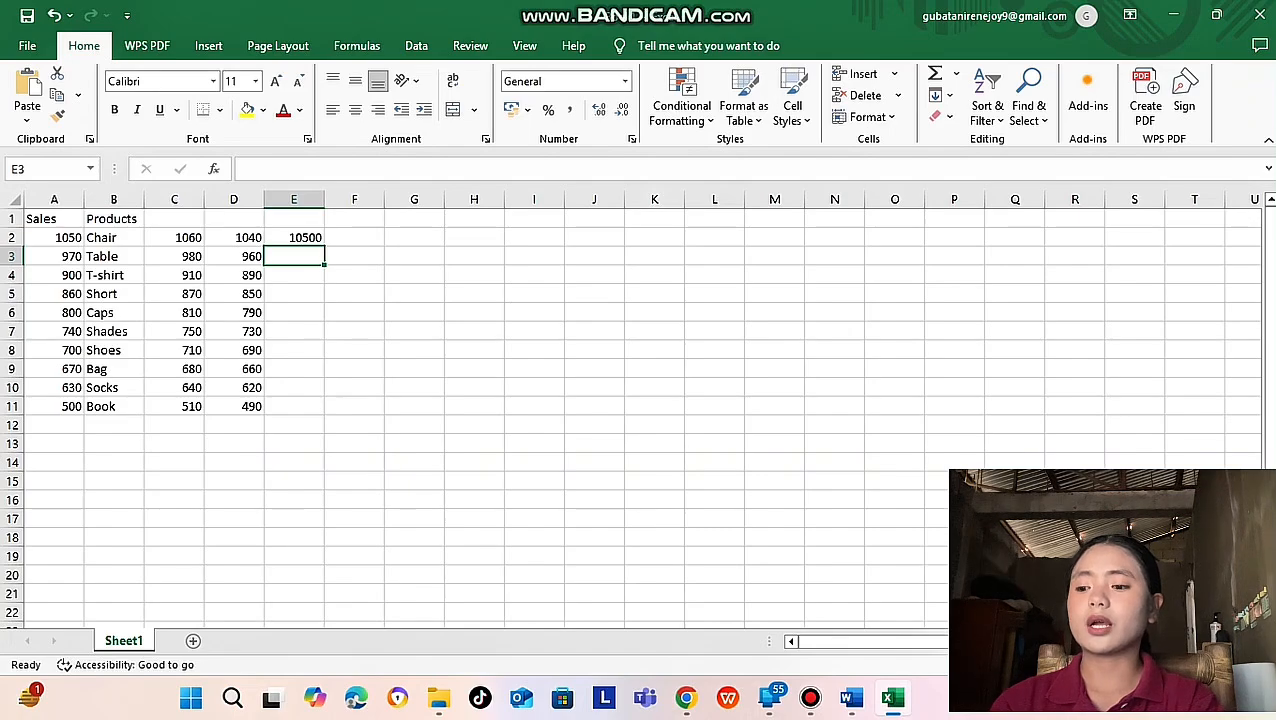
# Enter the formula =A3*10 in E3 to multiply the Table's sales figure by 10
pyautogui.write('=')
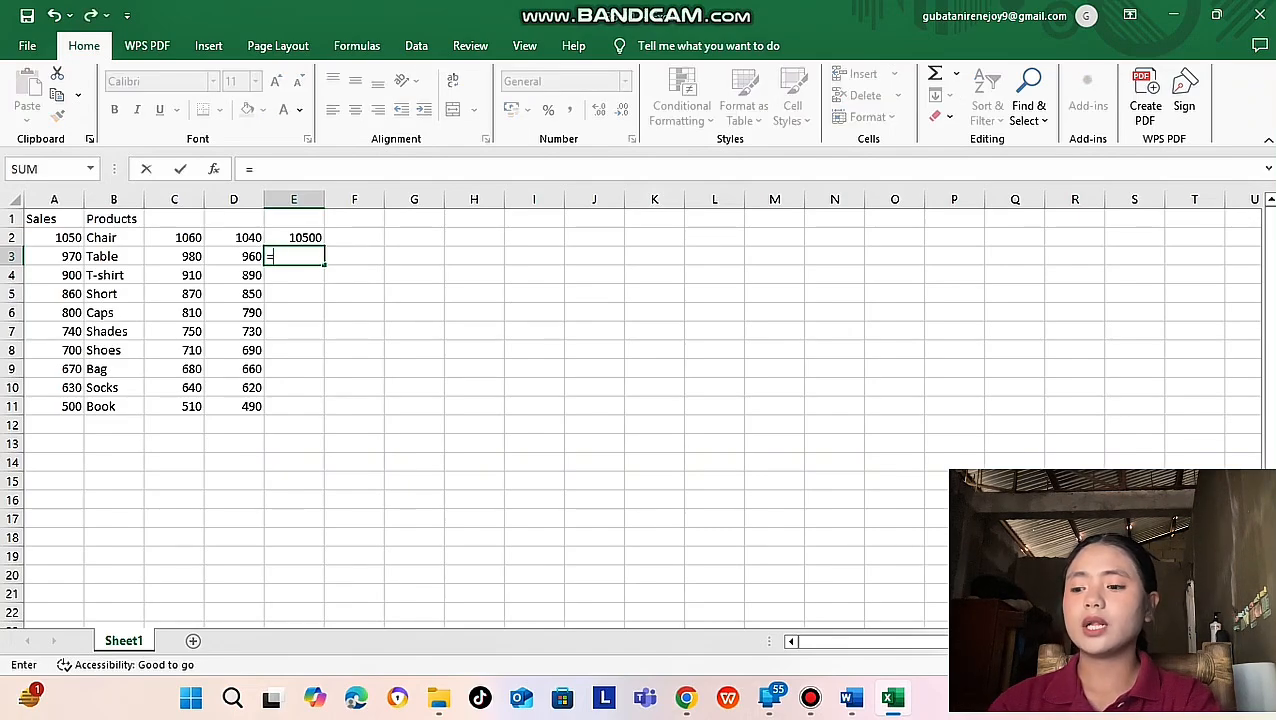
pyautogui.write('A3')
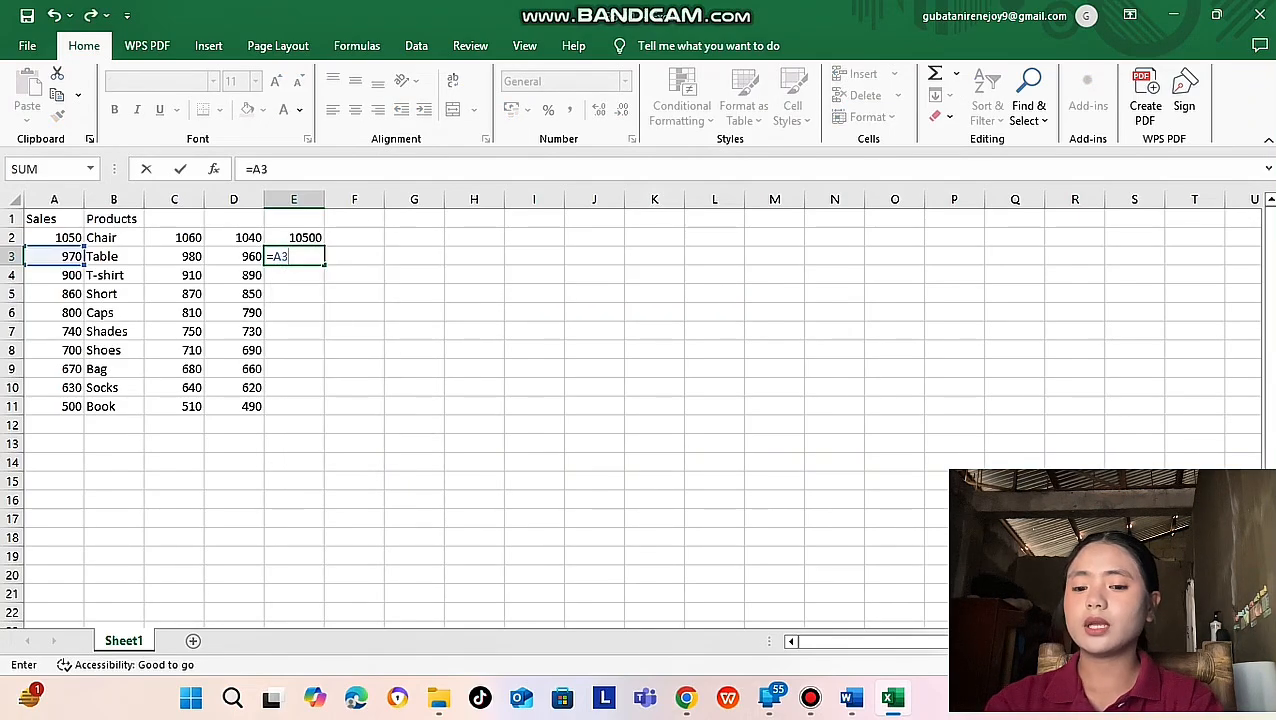
pyautogui.write('*10')
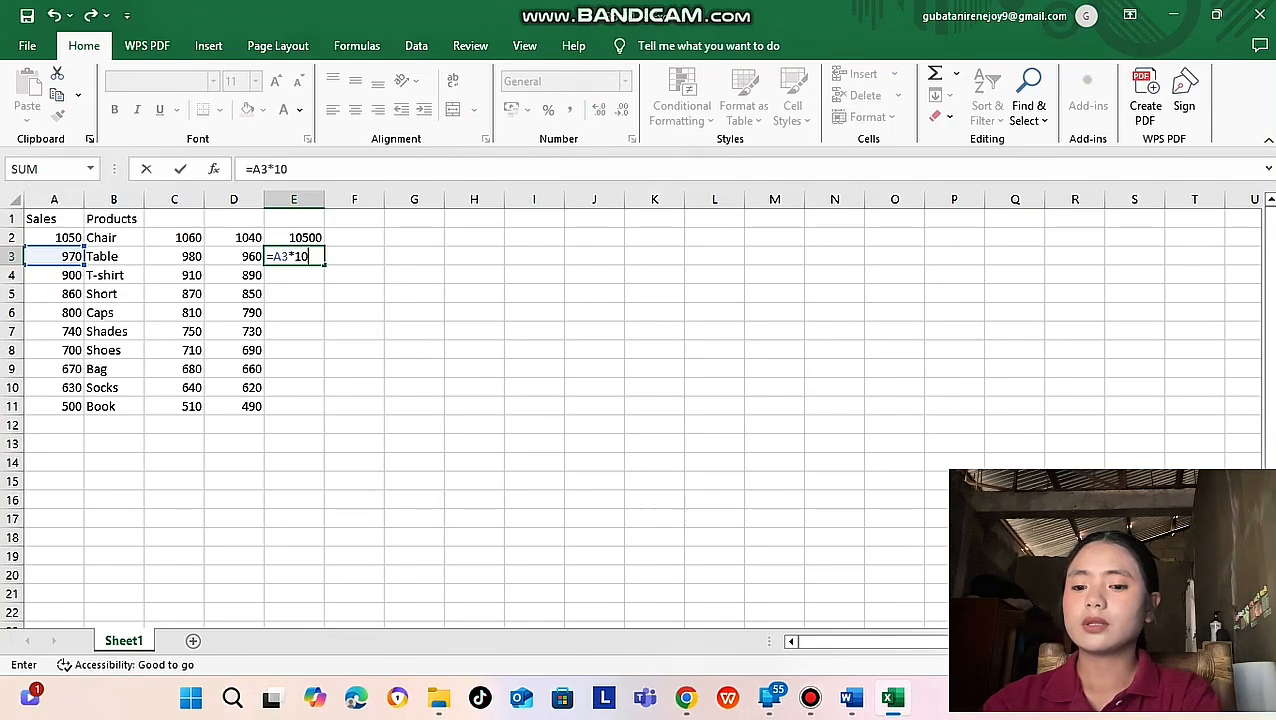
pyautogui.press('Return')
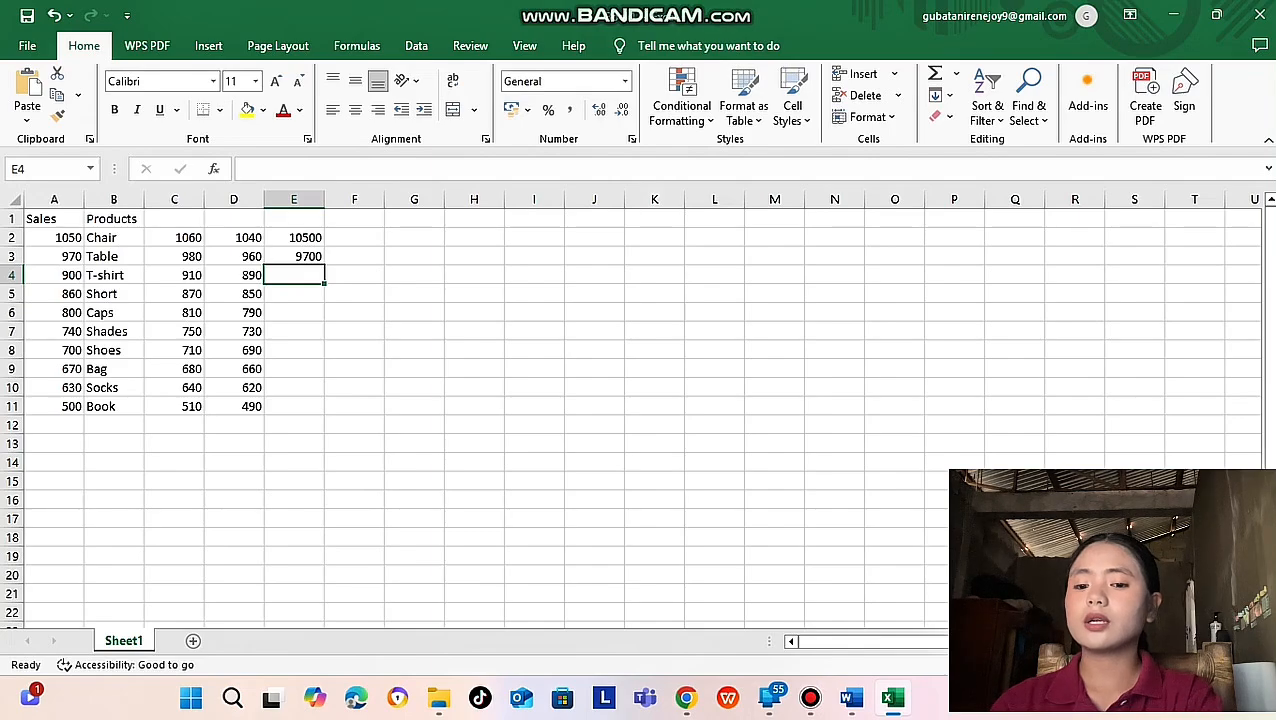
# Enter the formula =A4*10 in E4 and fill the E2 formula down through E11
pyautogui.write('=A4')
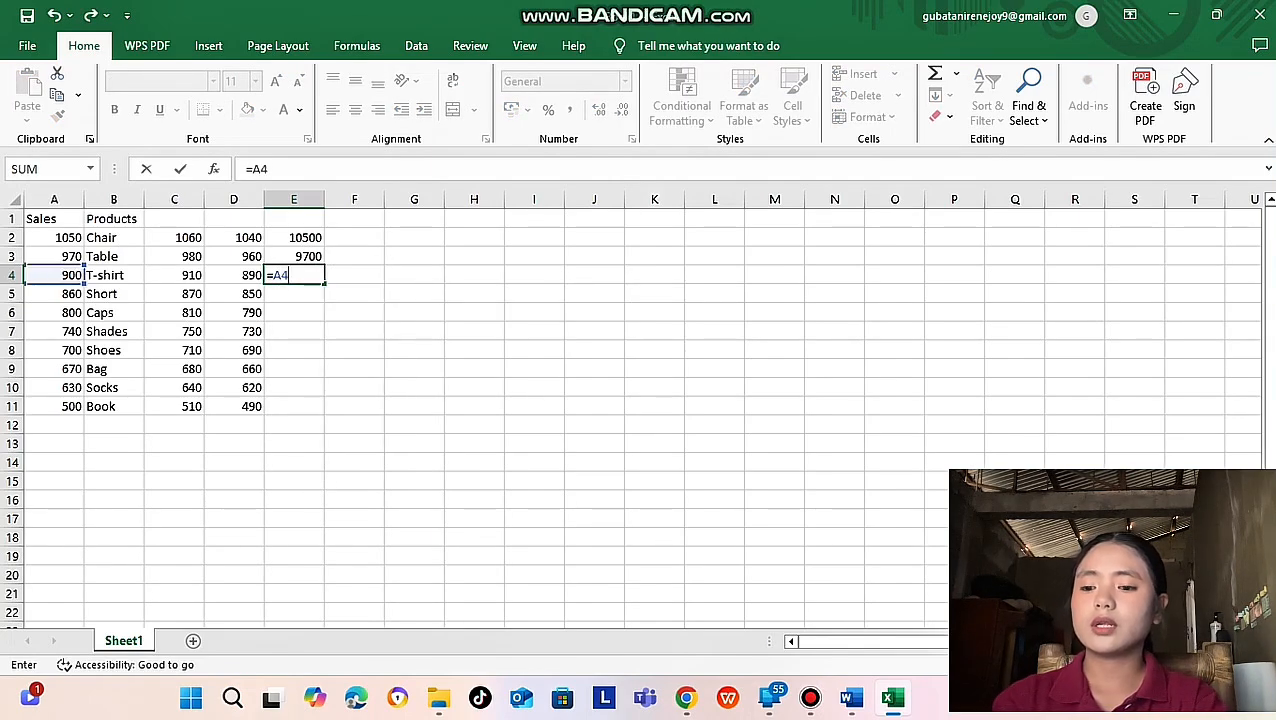
pyautogui.write('*10')
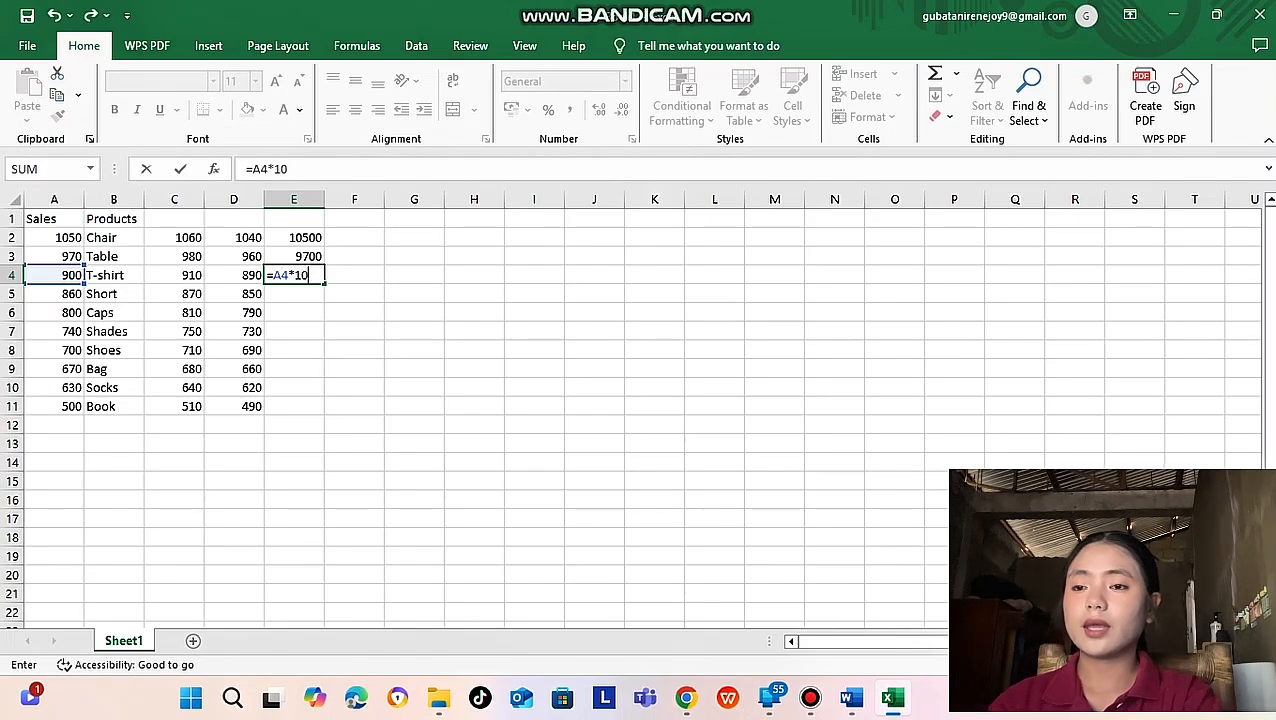
pyautogui.press('Return')
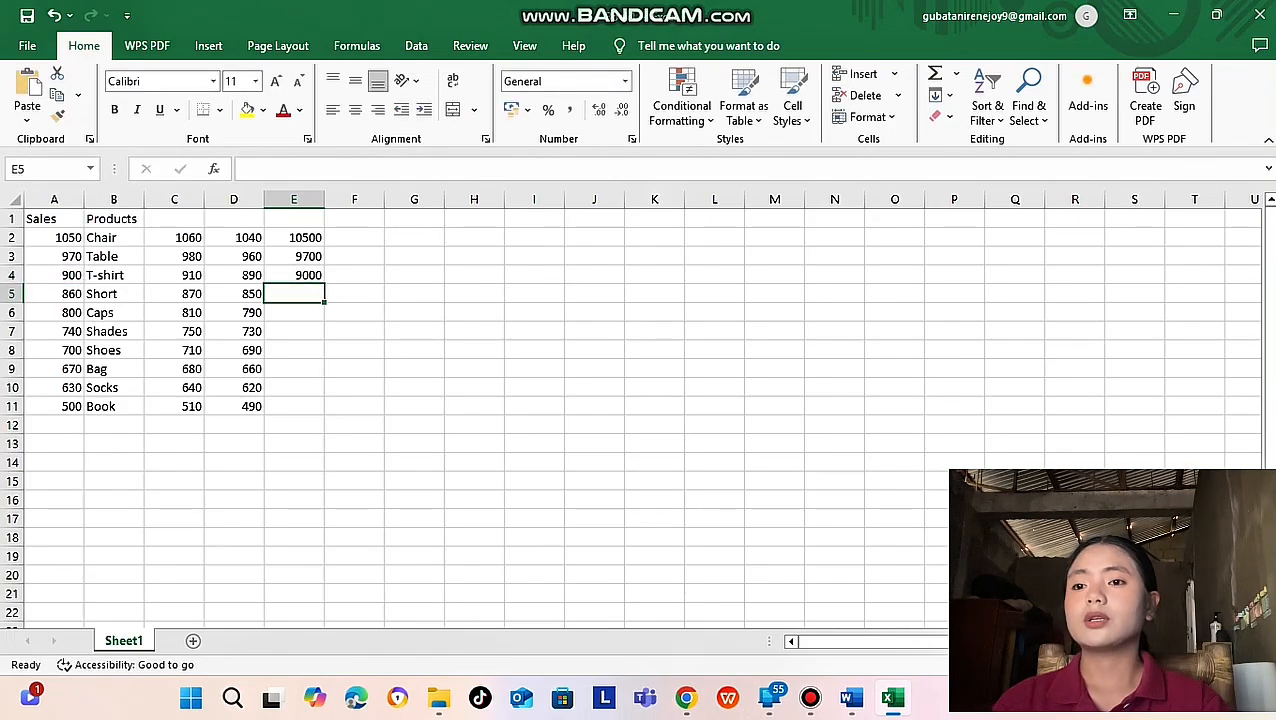
pyautogui.click(293, 237)
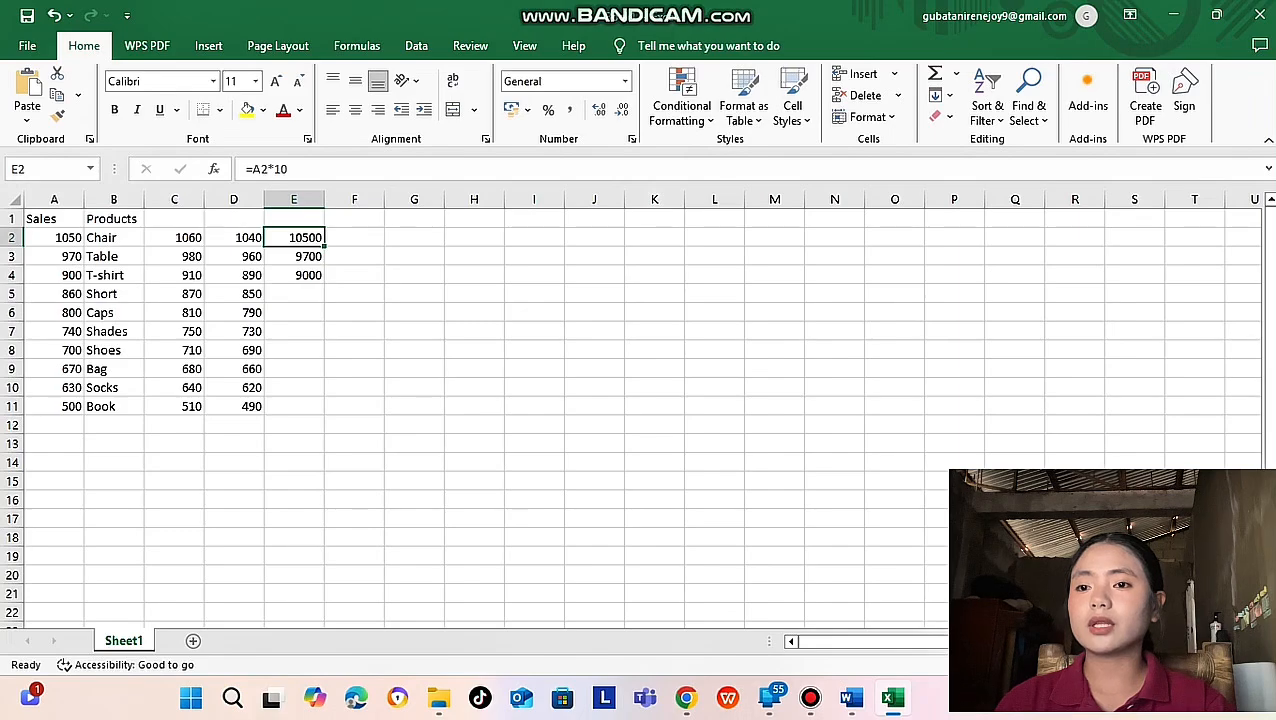
pyautogui.moveTo(323, 246); pyautogui.dragTo(322, 410)
# Enter the formula =A2/10 in F2 to divide the Chair's sales figure by 10
pyautogui.click(354, 237)
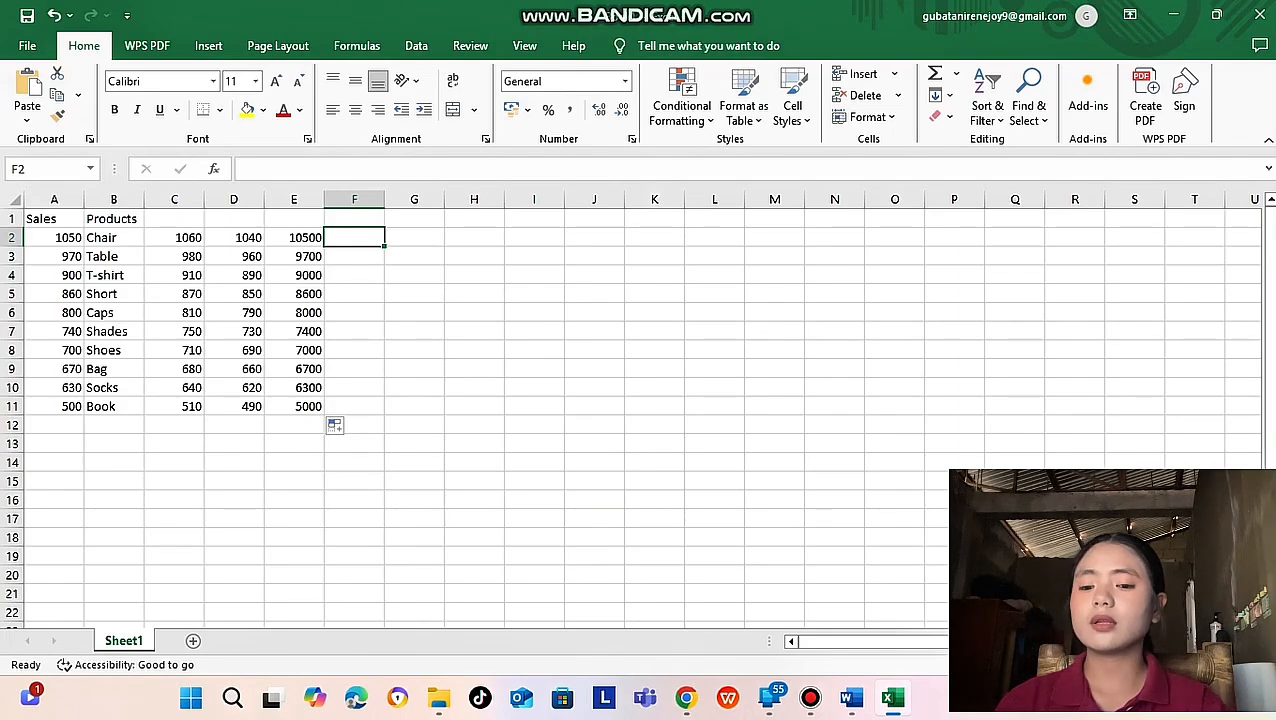
pyautogui.write('=')
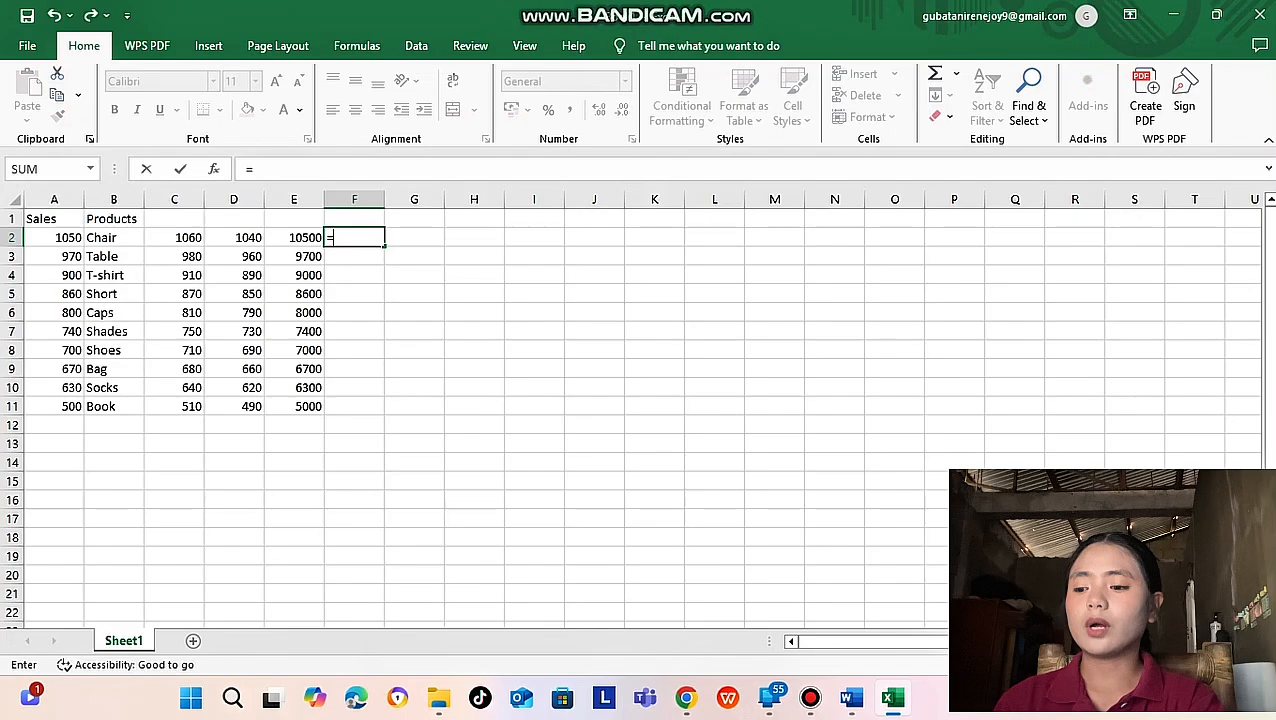
pyautogui.write('A2')
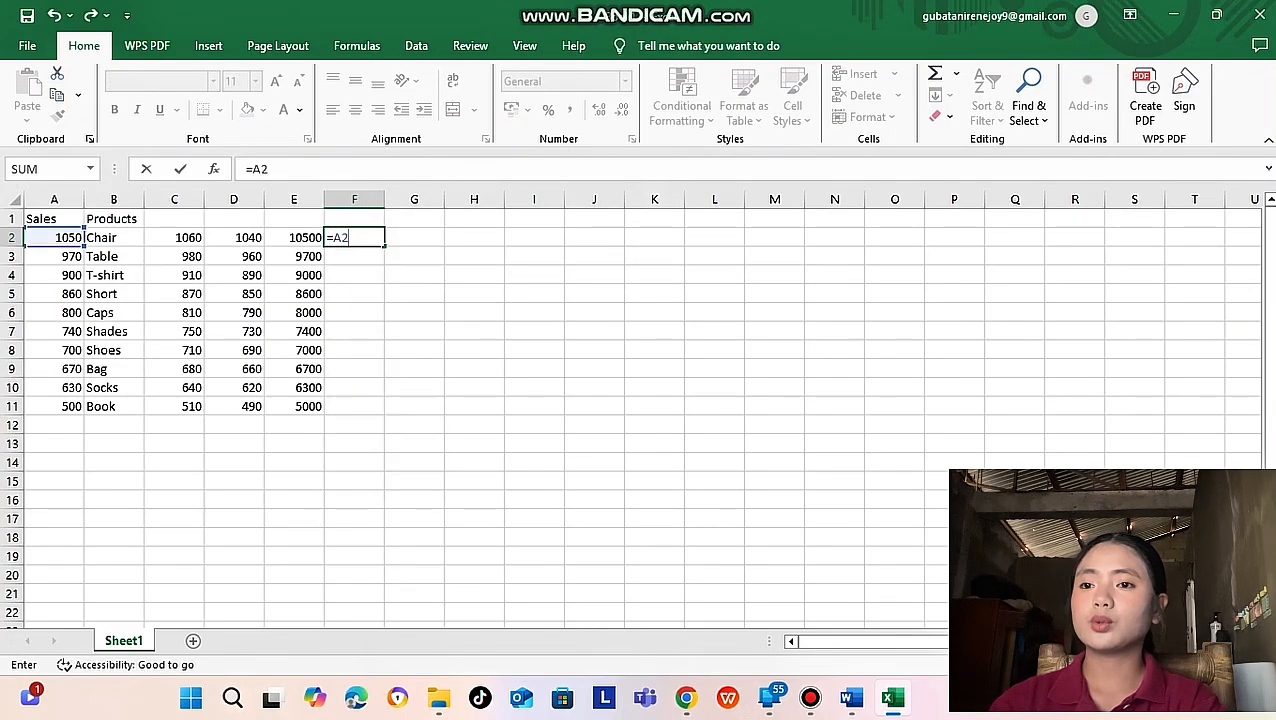
pyautogui.write('/')
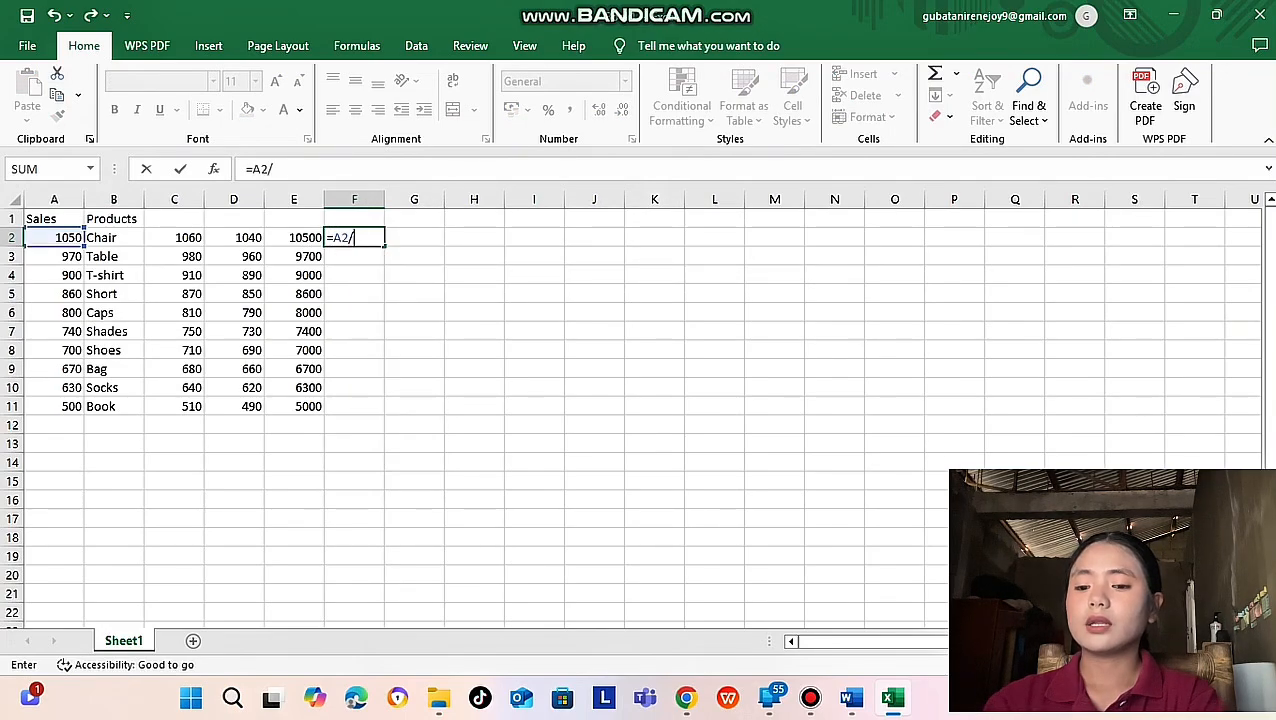
pyautogui.write('10')
pyautogui.press('Return')
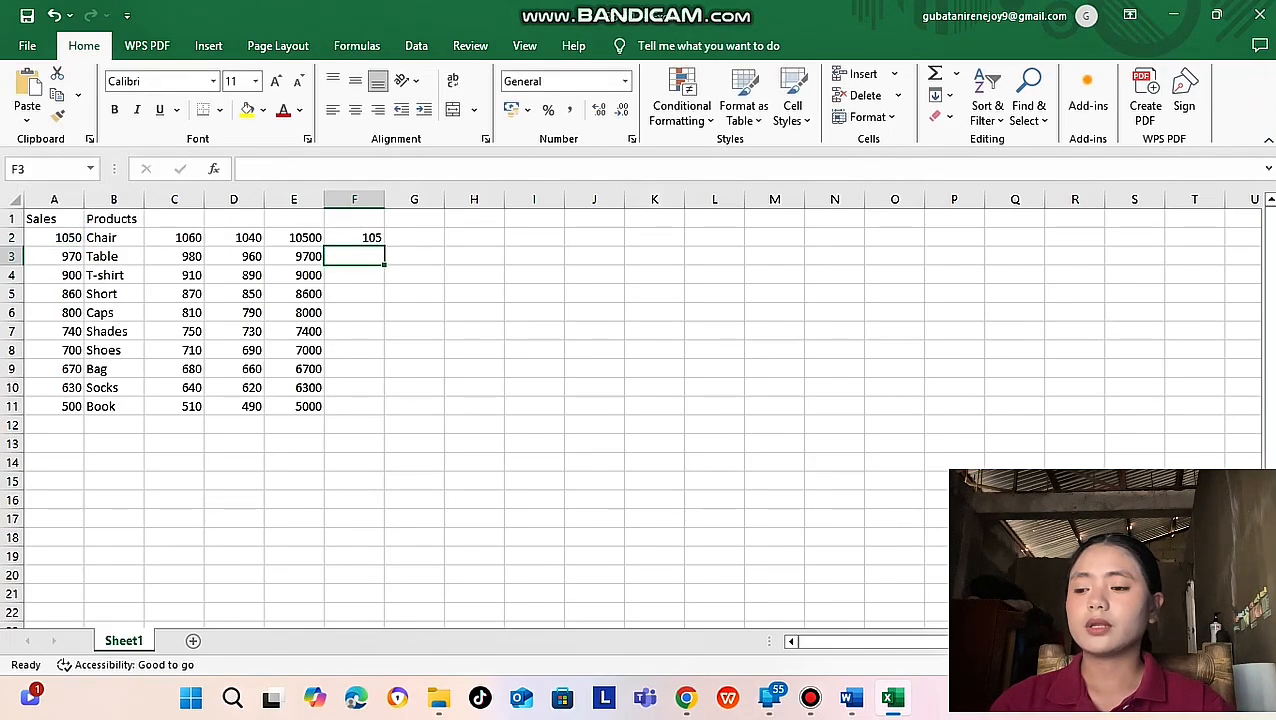
# Enter the formula =A3/10 in F3 and fill the F2 formula down through F11
pyautogui.write('=')
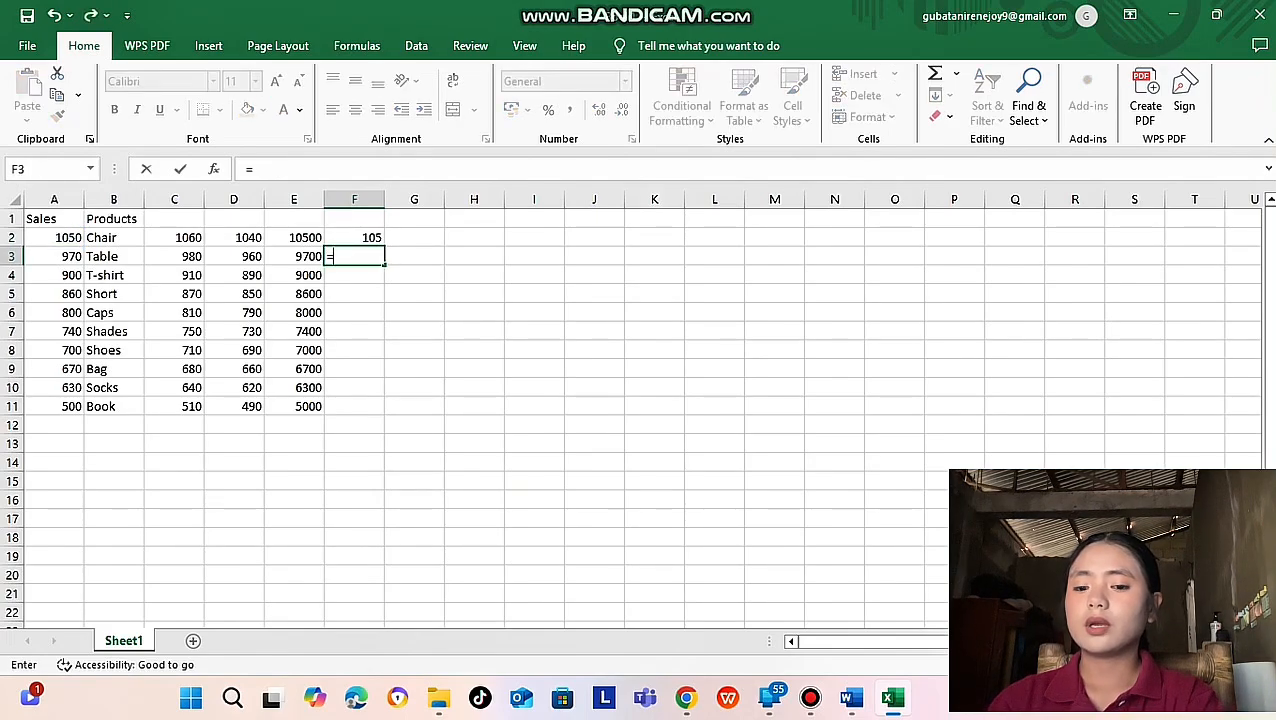
pyautogui.write('A3')
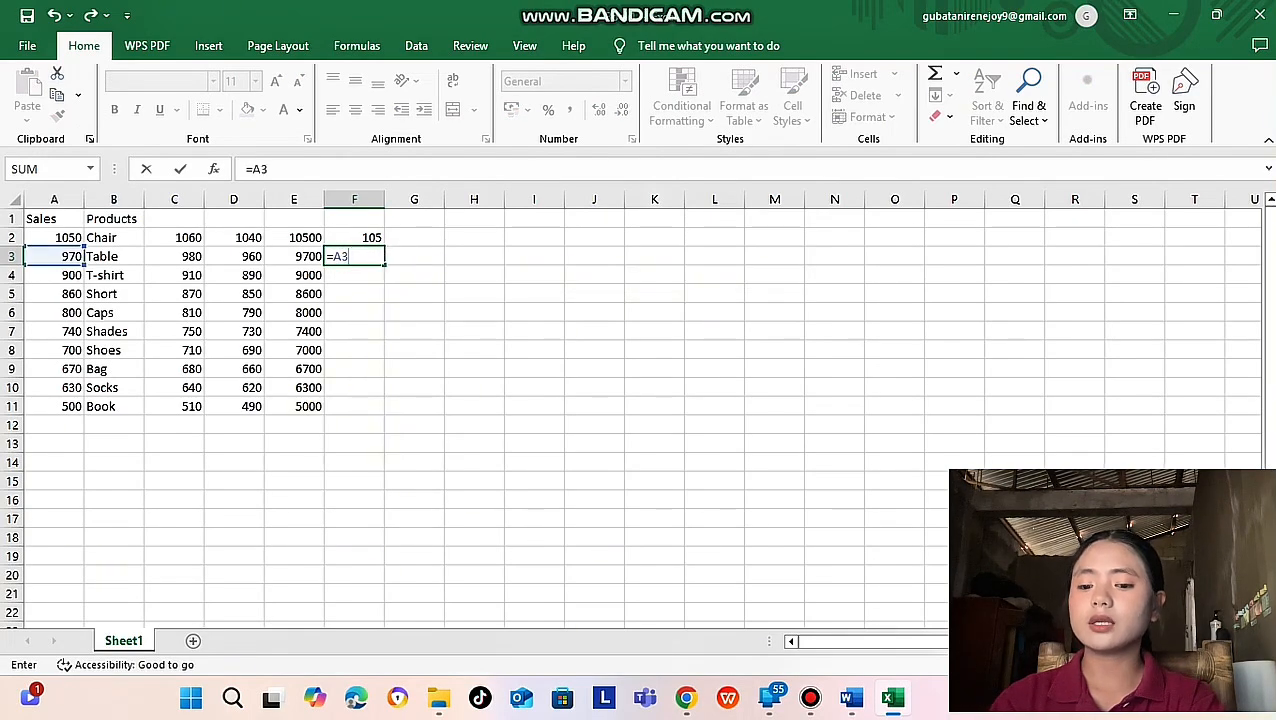
pyautogui.write('/10')
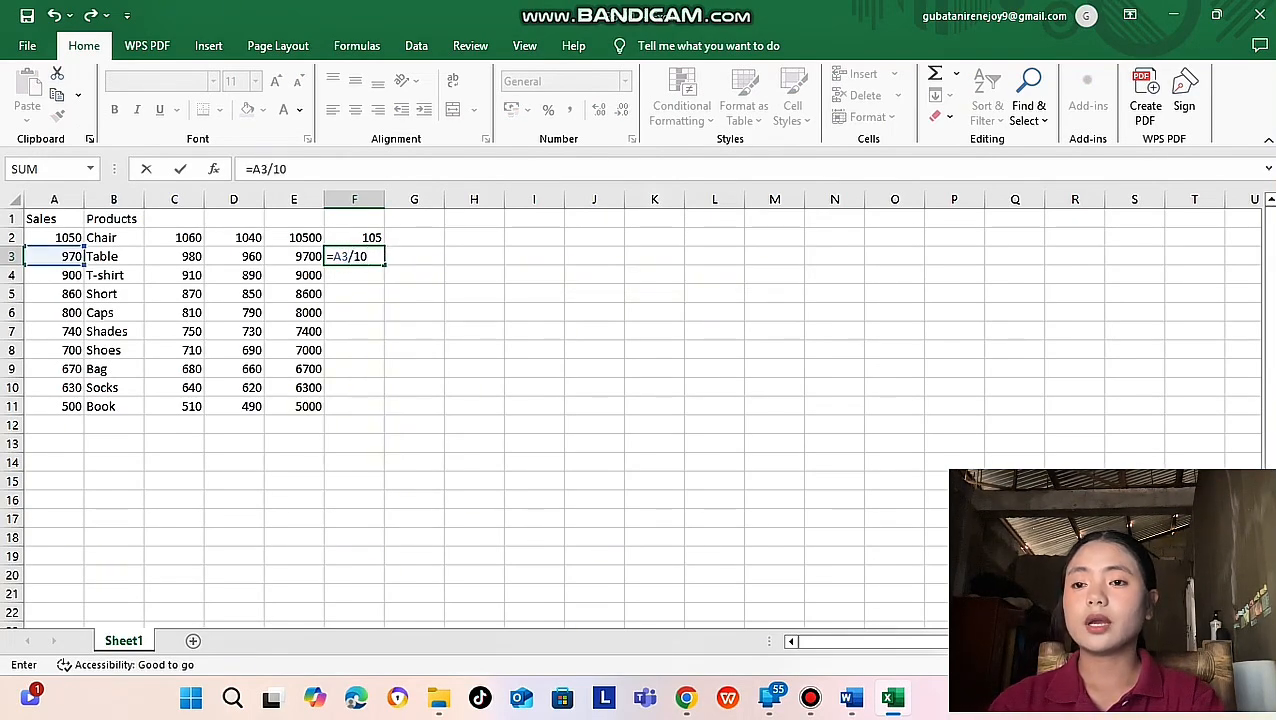
pyautogui.press('Return')
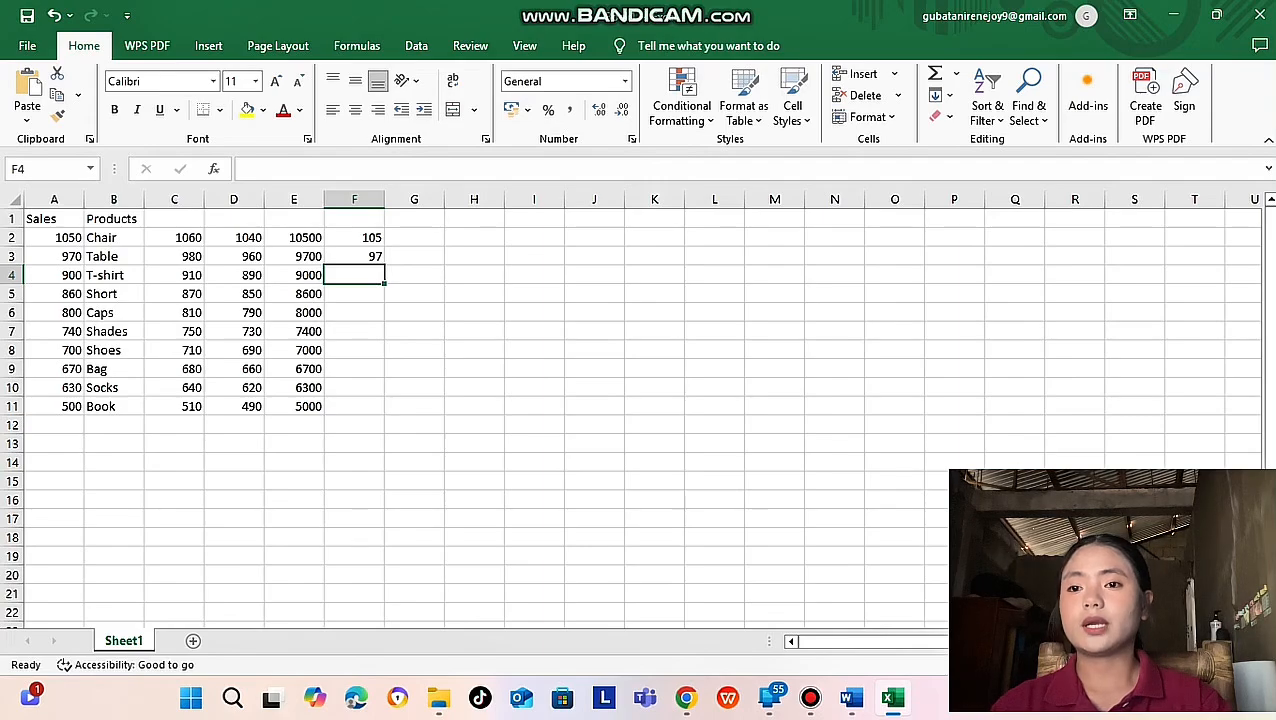
pyautogui.click(354, 238)
pyautogui.moveTo(384, 246); pyautogui.dragTo(384, 412)
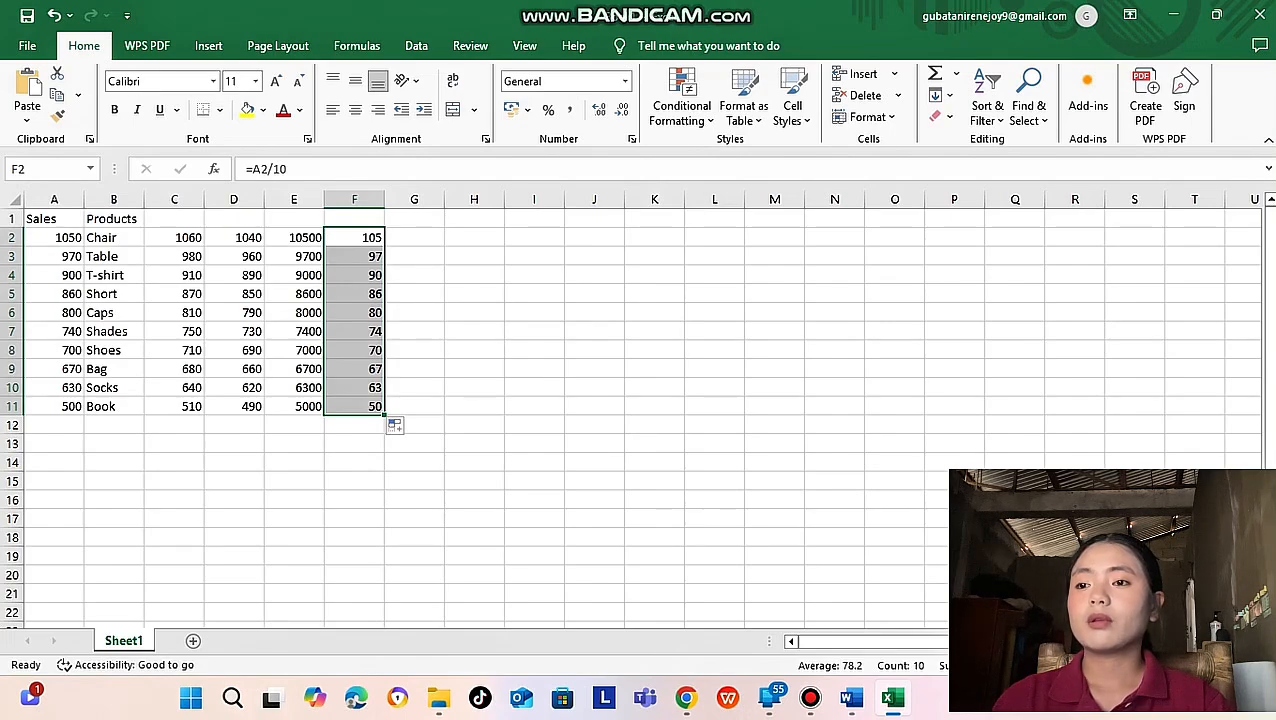
pyautogui.click(234, 425)
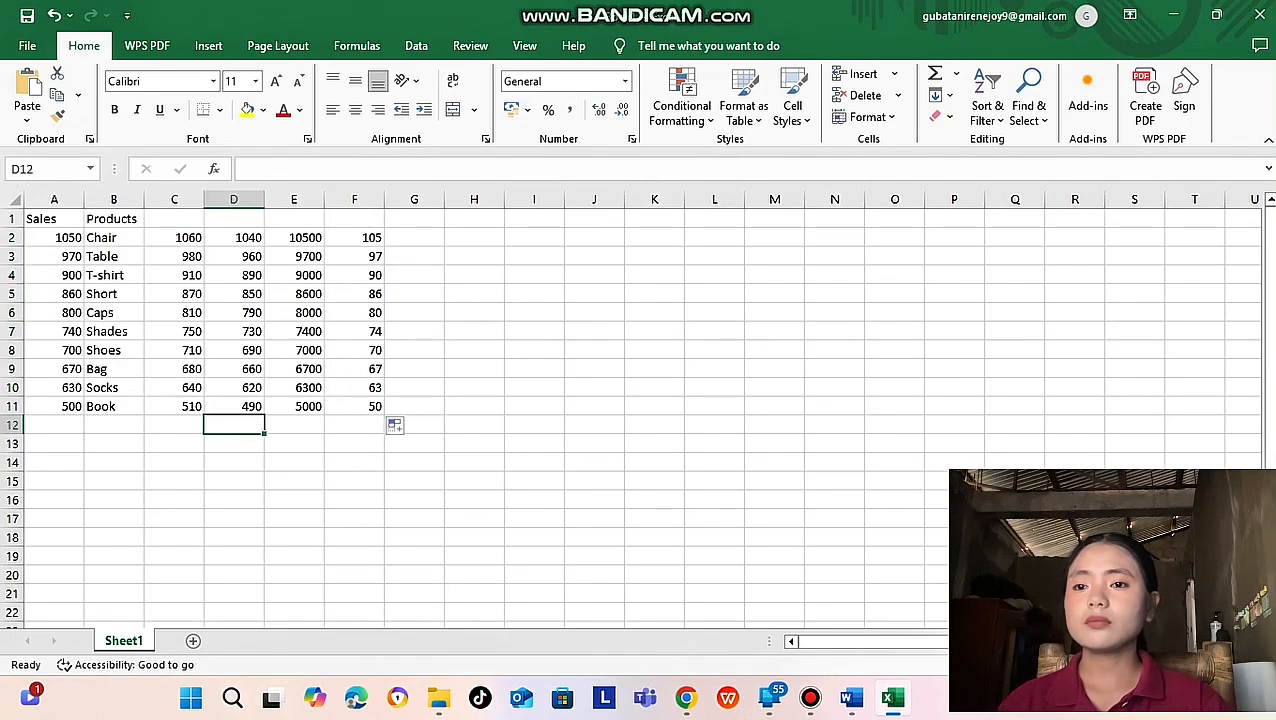
# Sort the whole data range A1:F11 from smallest to largest
pyautogui.moveTo(40, 218); pyautogui.dragTo(384, 411)
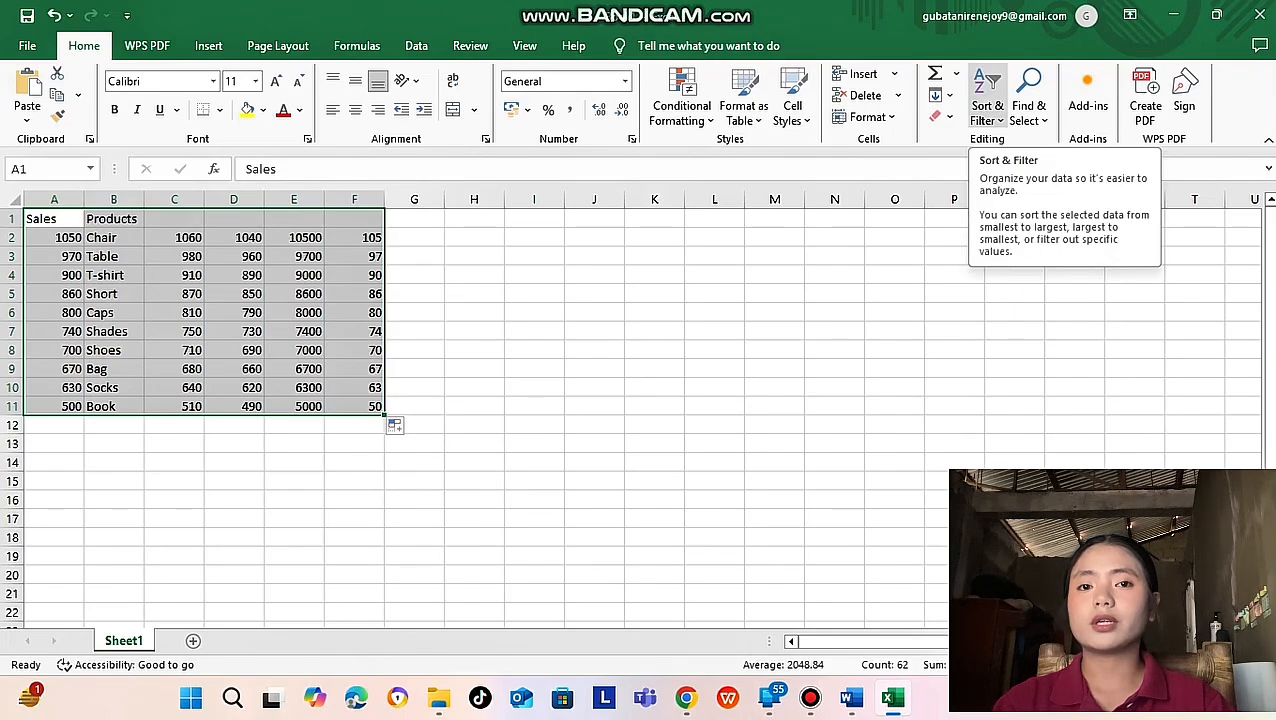
pyautogui.click(987, 108)
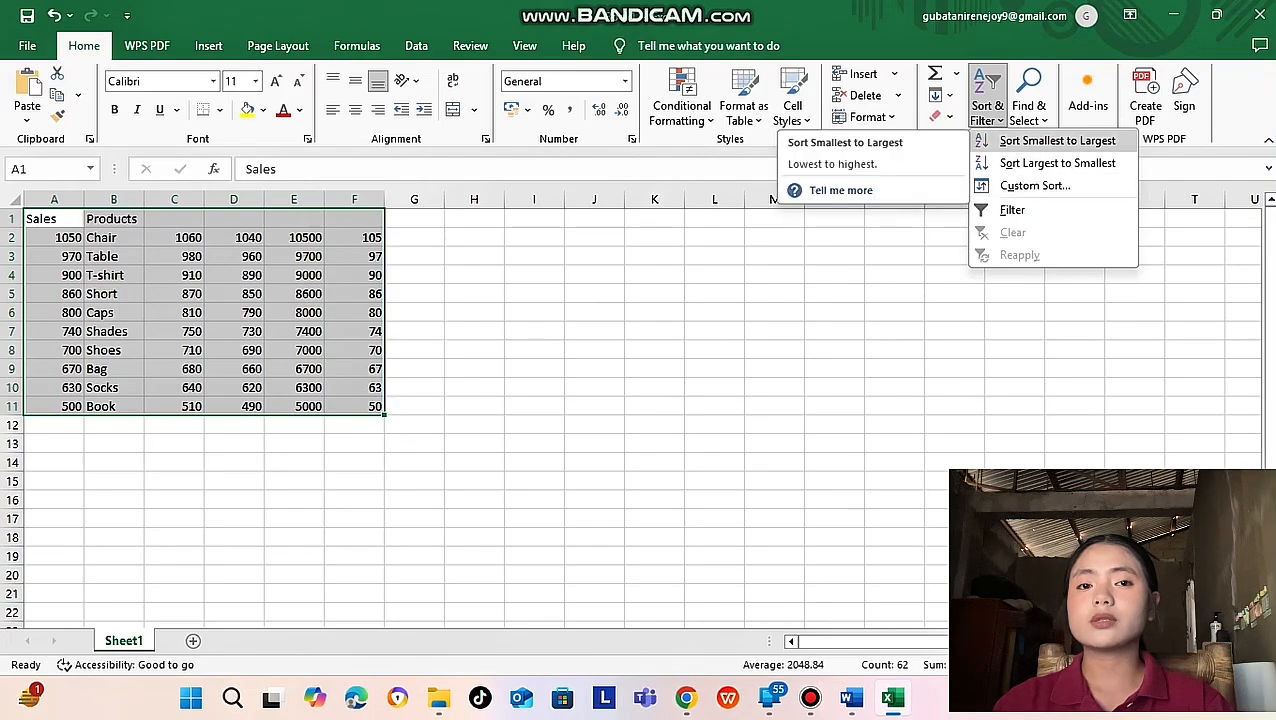
pyautogui.click(1057, 140)
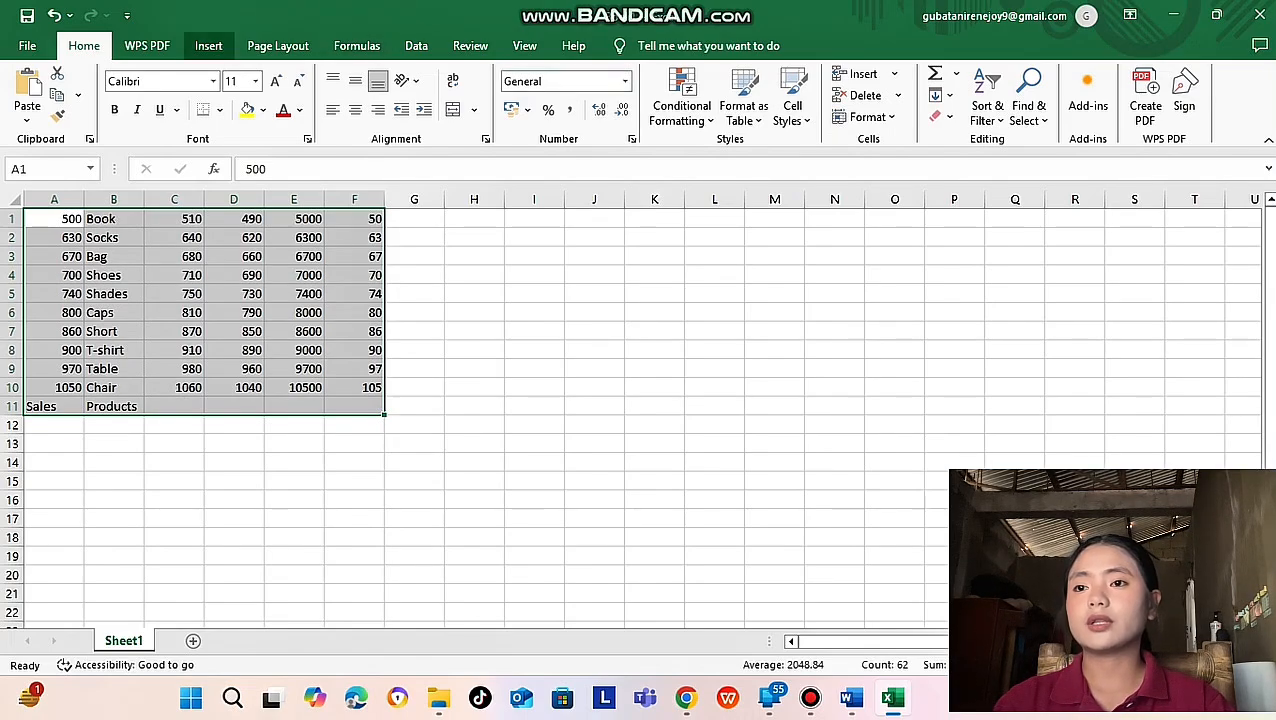
# Insert a 2-D Stacked Column chart from the sorted data range A1:F11
pyautogui.click(208, 46)
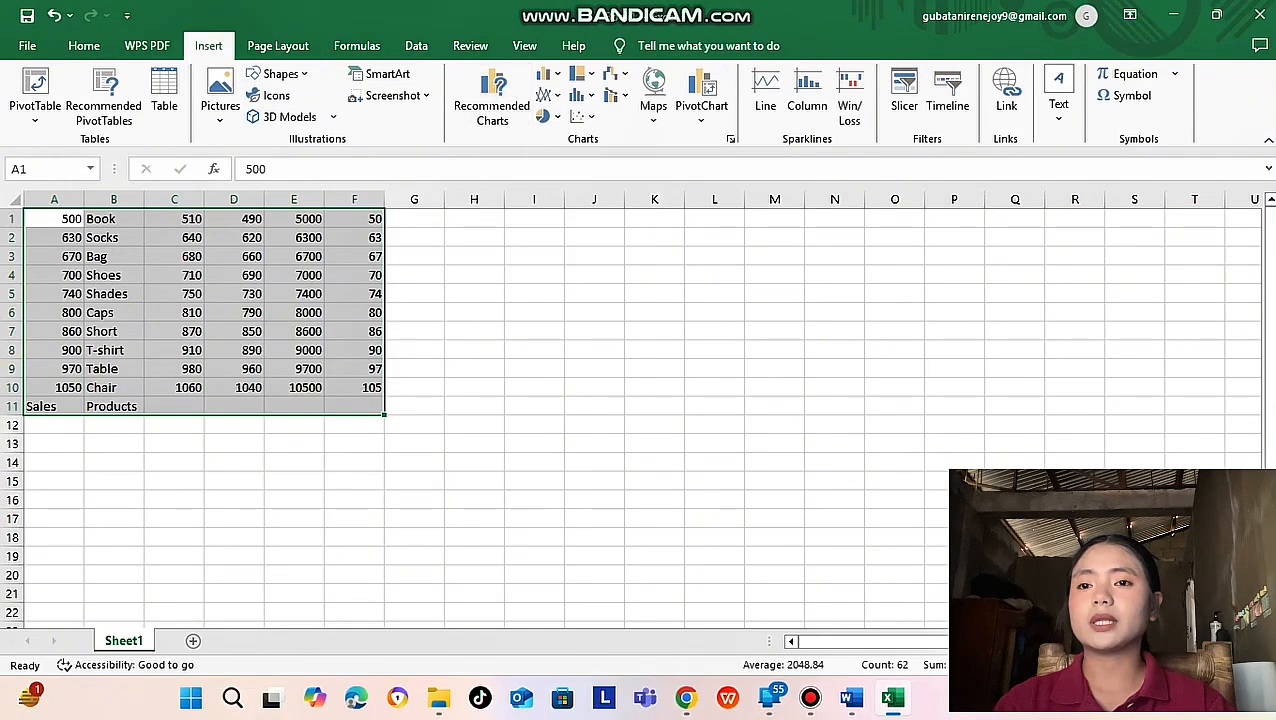
pyautogui.click(548, 74)
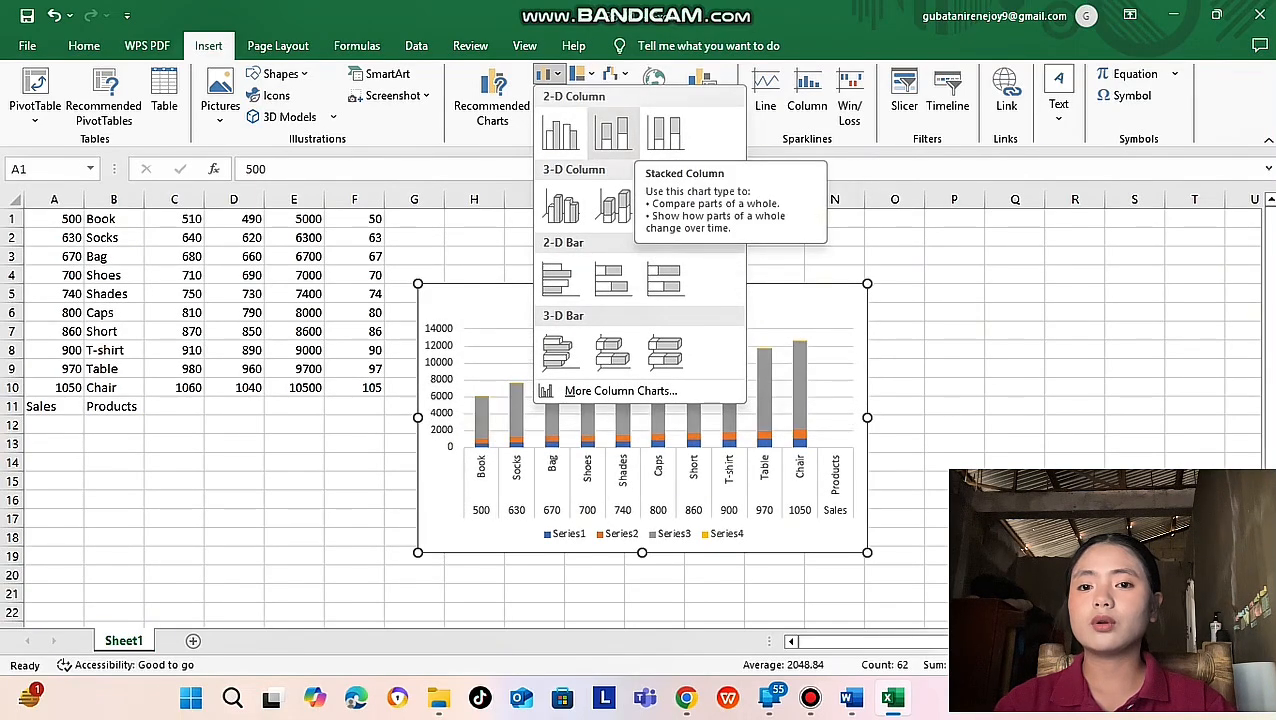
pyautogui.click(612, 133)
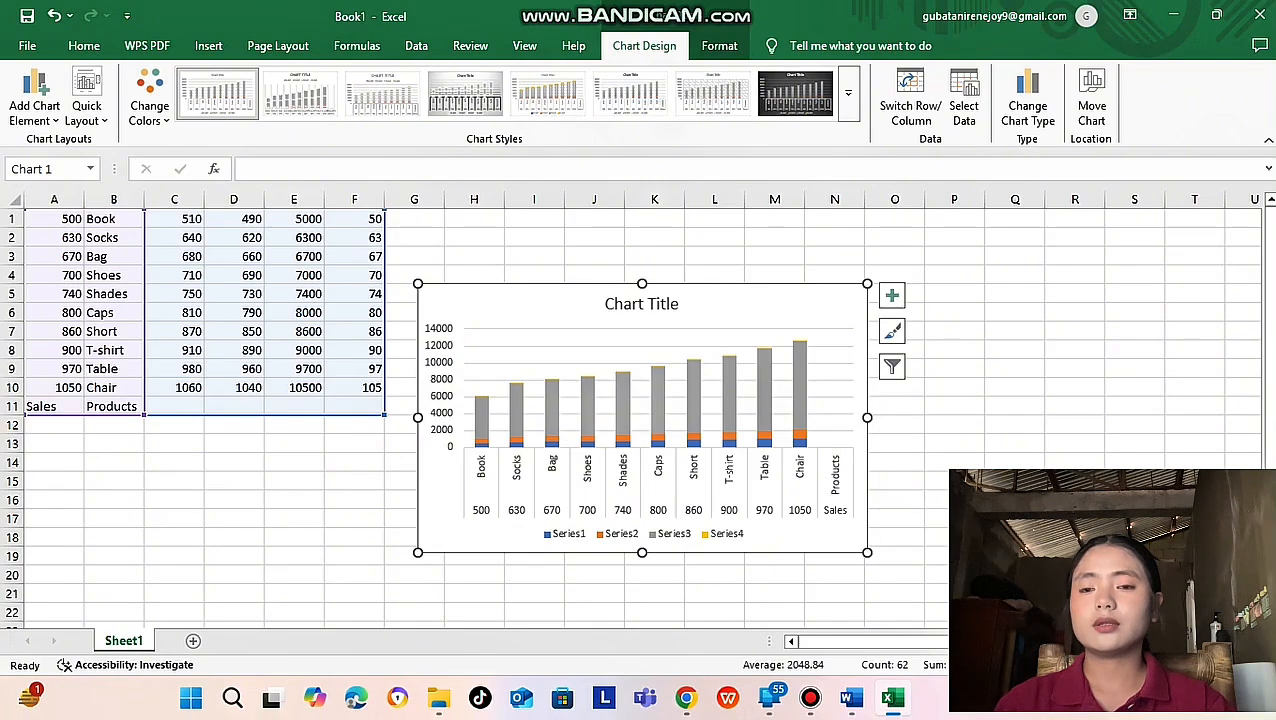
# Replace the stacked column chart's placeholder title with the author's full name, surname first, and deselect the chart
pyautogui.click(641, 304)
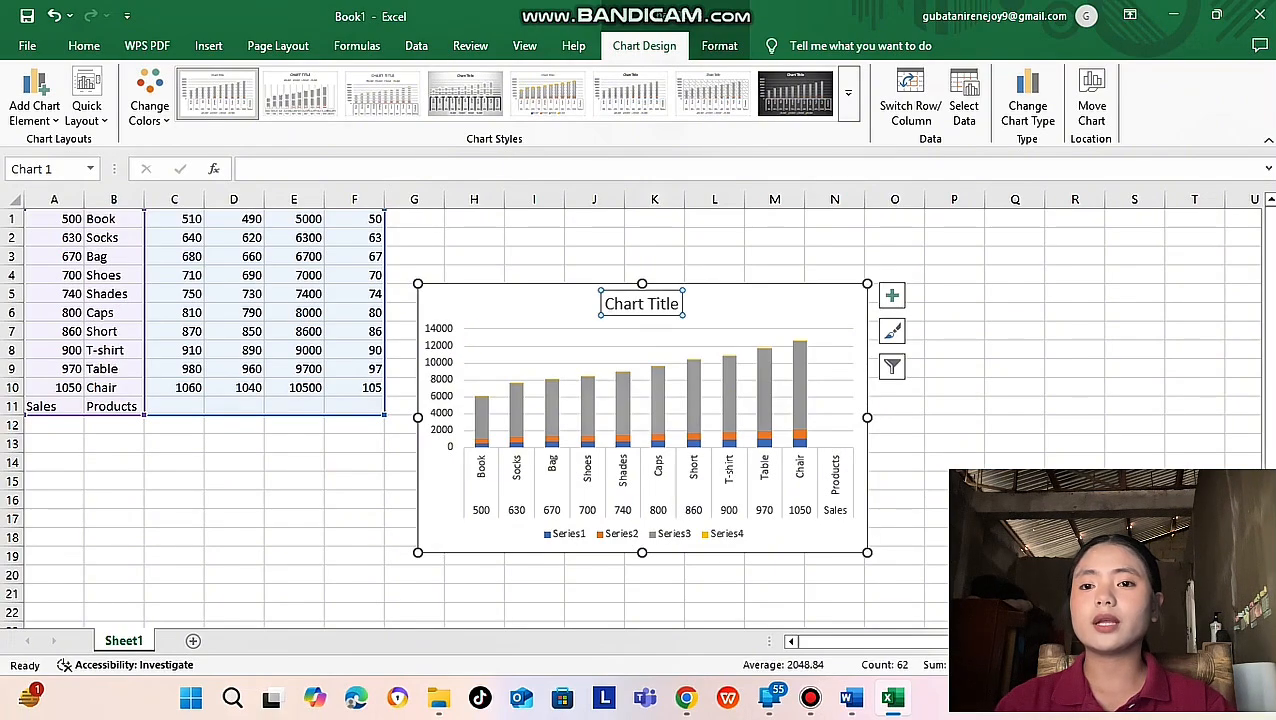
pyautogui.tripleClick(641, 304)
pyautogui.press('BackSpace')
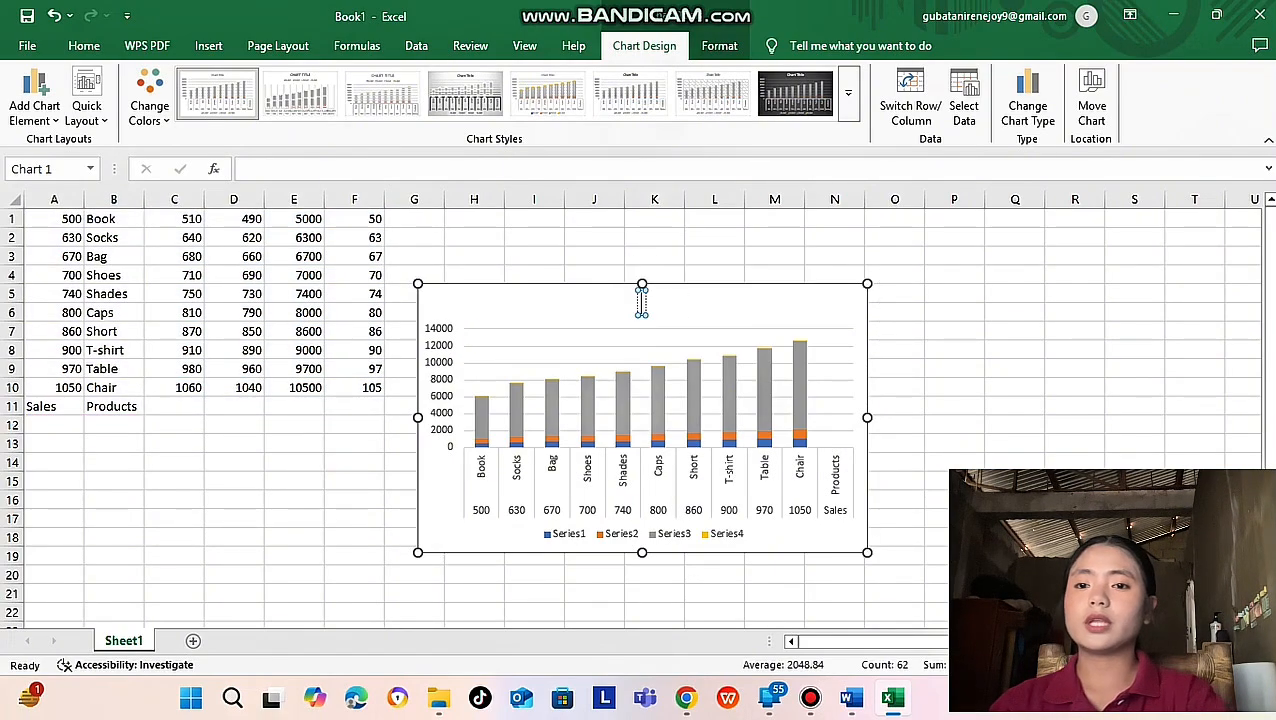
pyautogui.press('capslock')
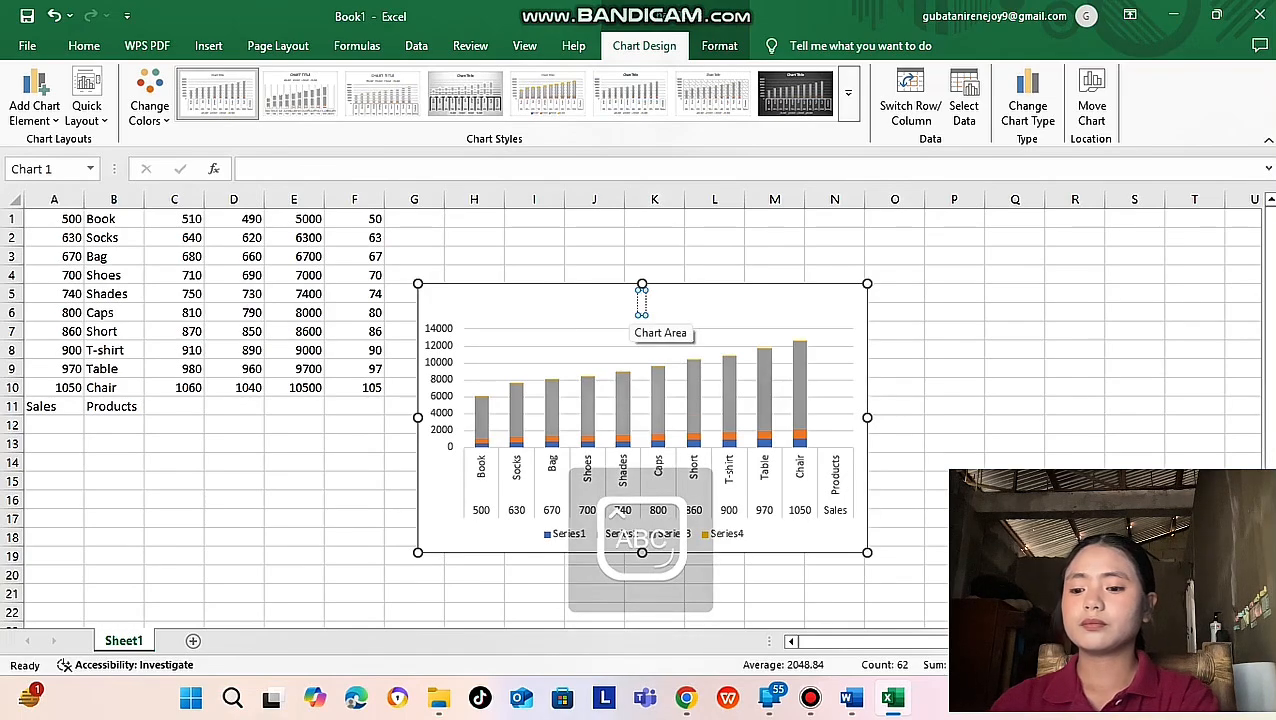
pyautogui.write('Gub')
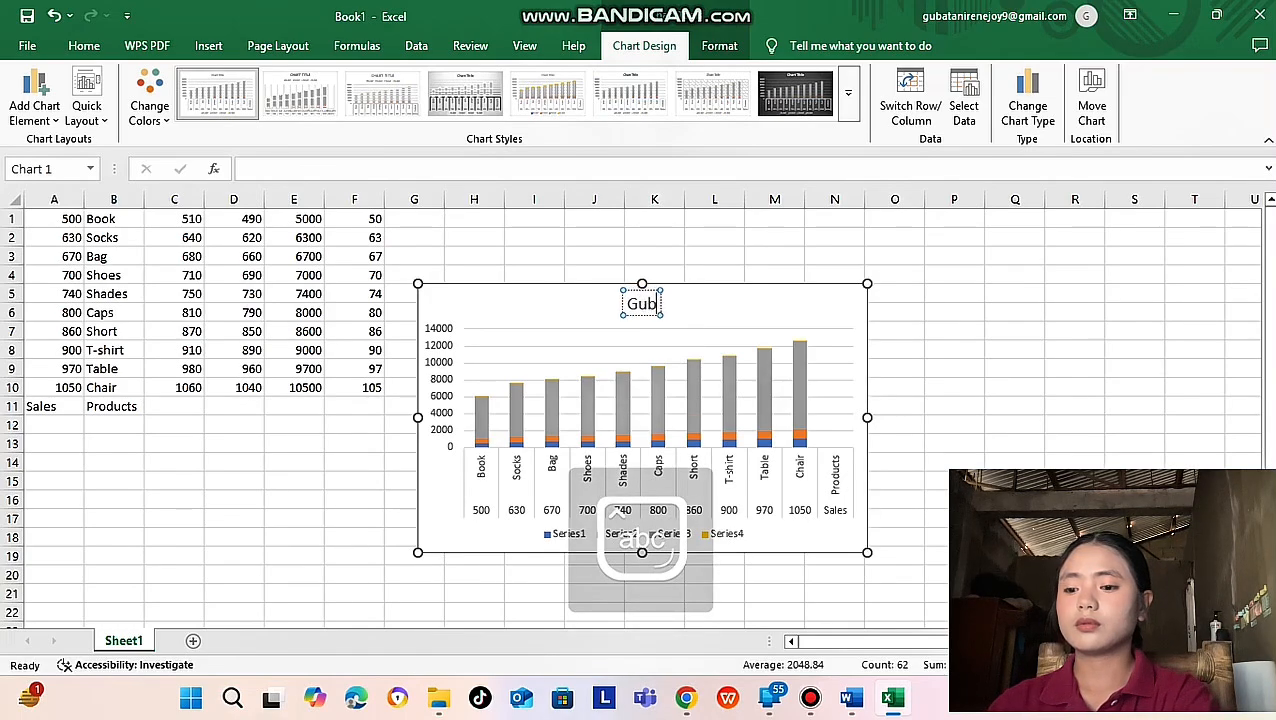
pyautogui.write('atan')
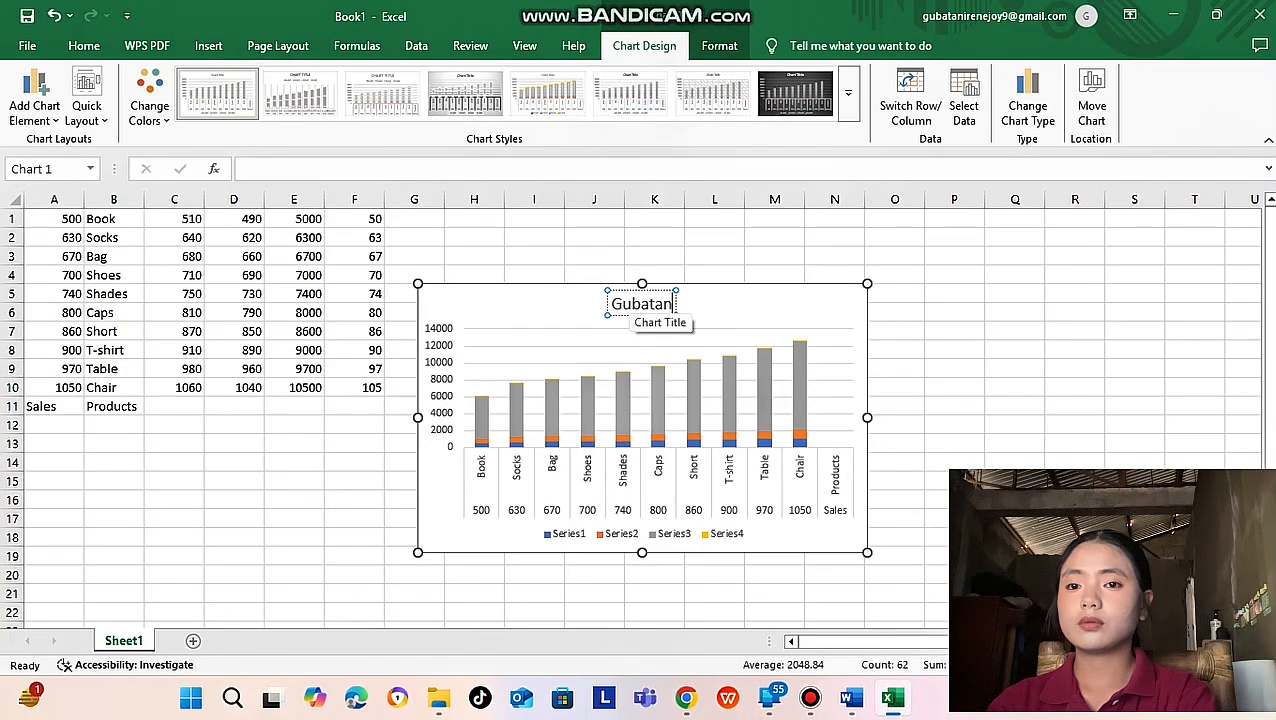
pyautogui.write(',')
pyautogui.press('capslock')
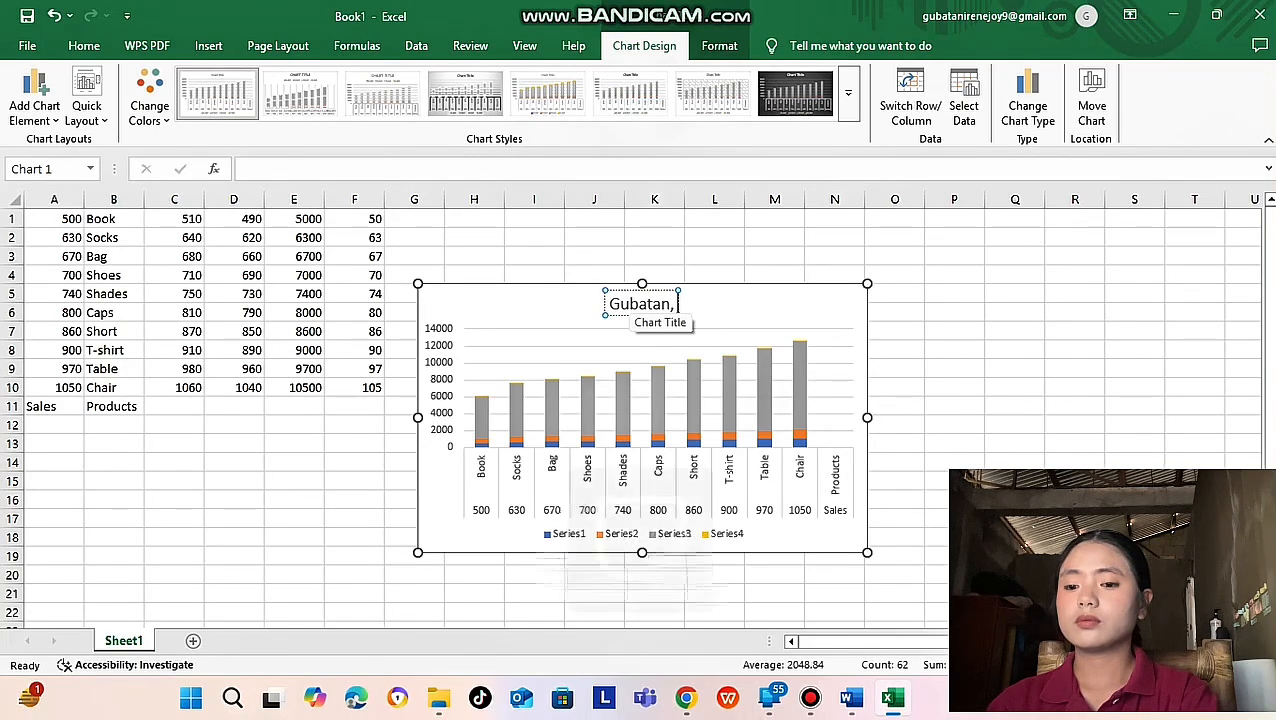
pyautogui.write('I')
pyautogui.press('capslock')
pyautogui.write('ren')
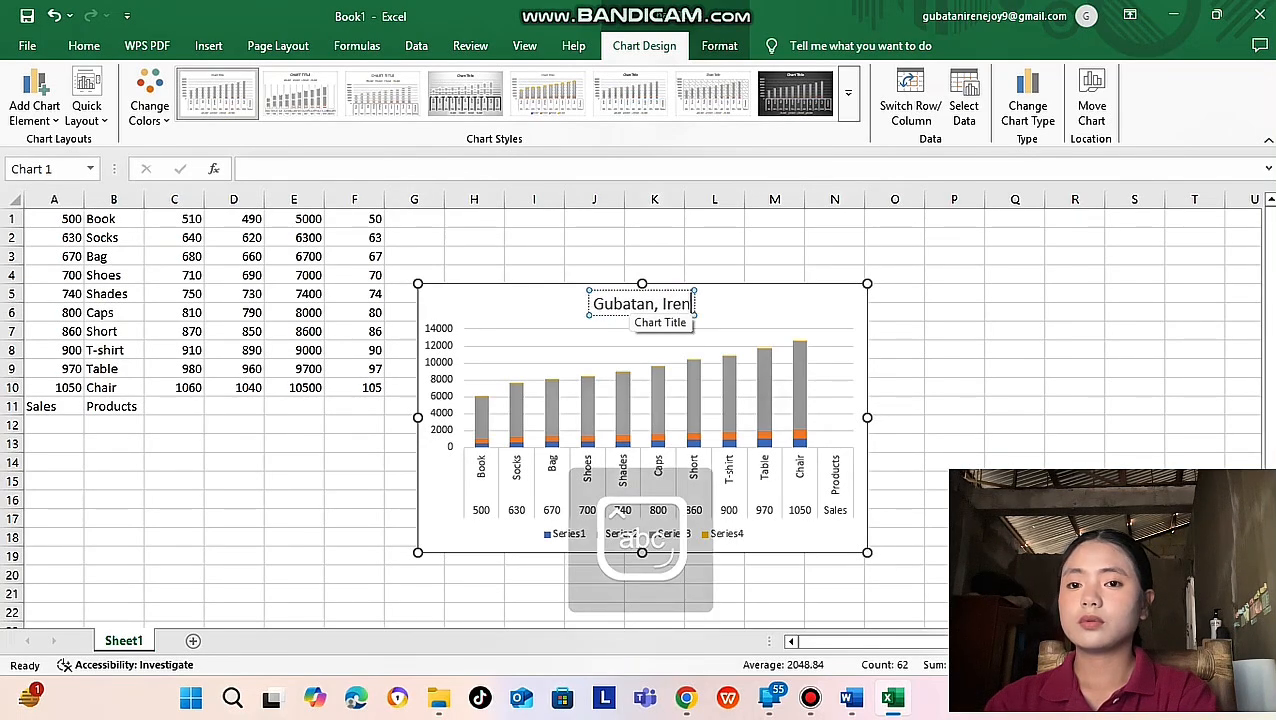
pyautogui.write('e joy')
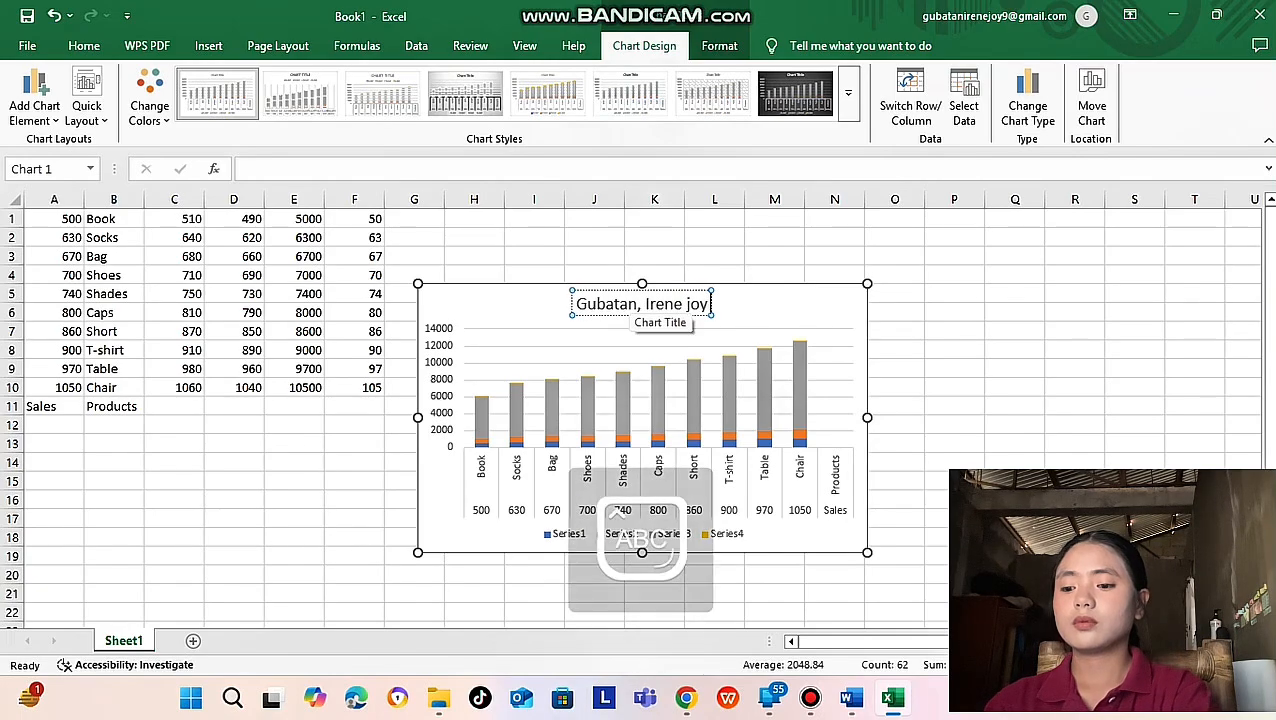
pyautogui.write(' V.')
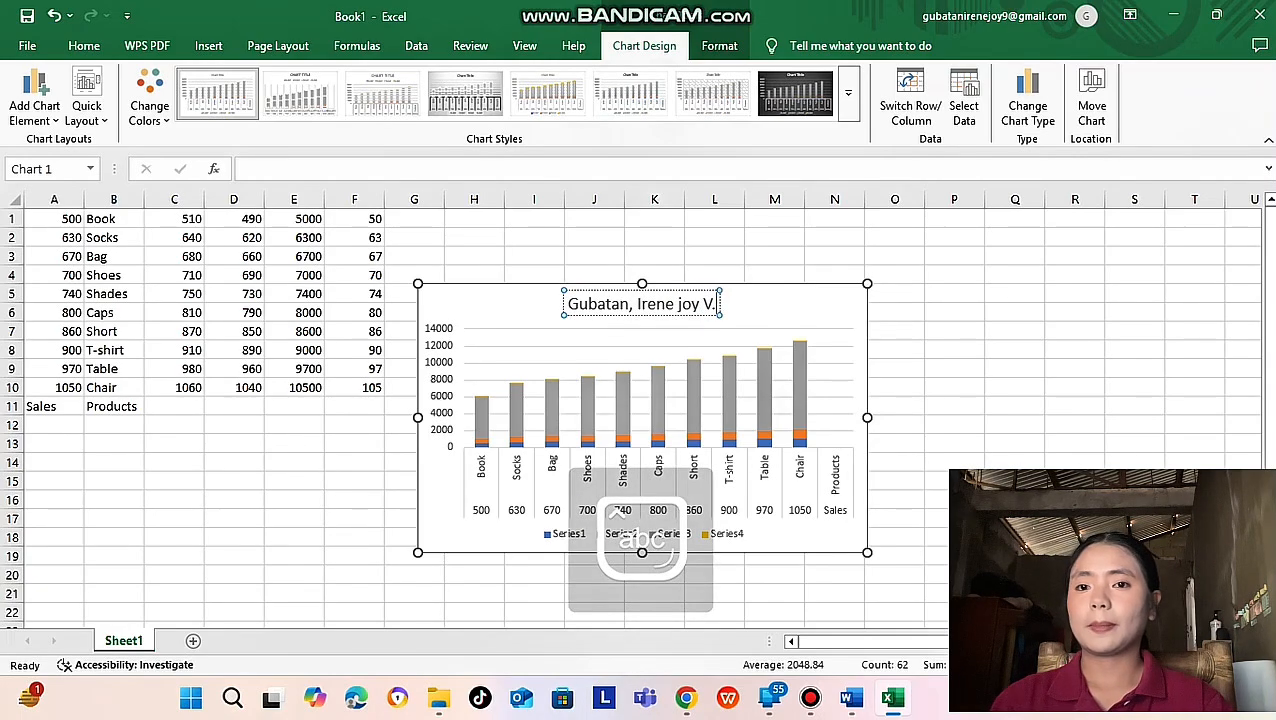
pyautogui.click(775, 238)
pyautogui.click(895, 293)
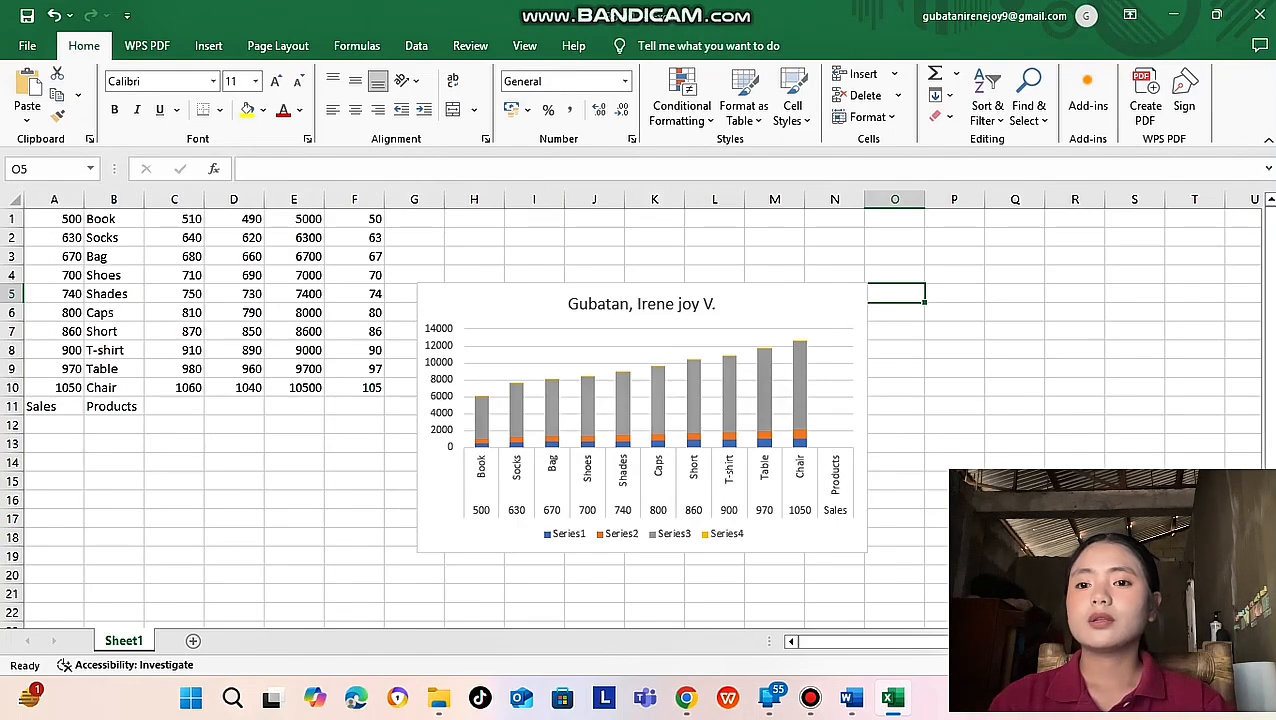
pyautogui.scroll(-1, 640, 400)
pyautogui.scroll(1, 640, 400)
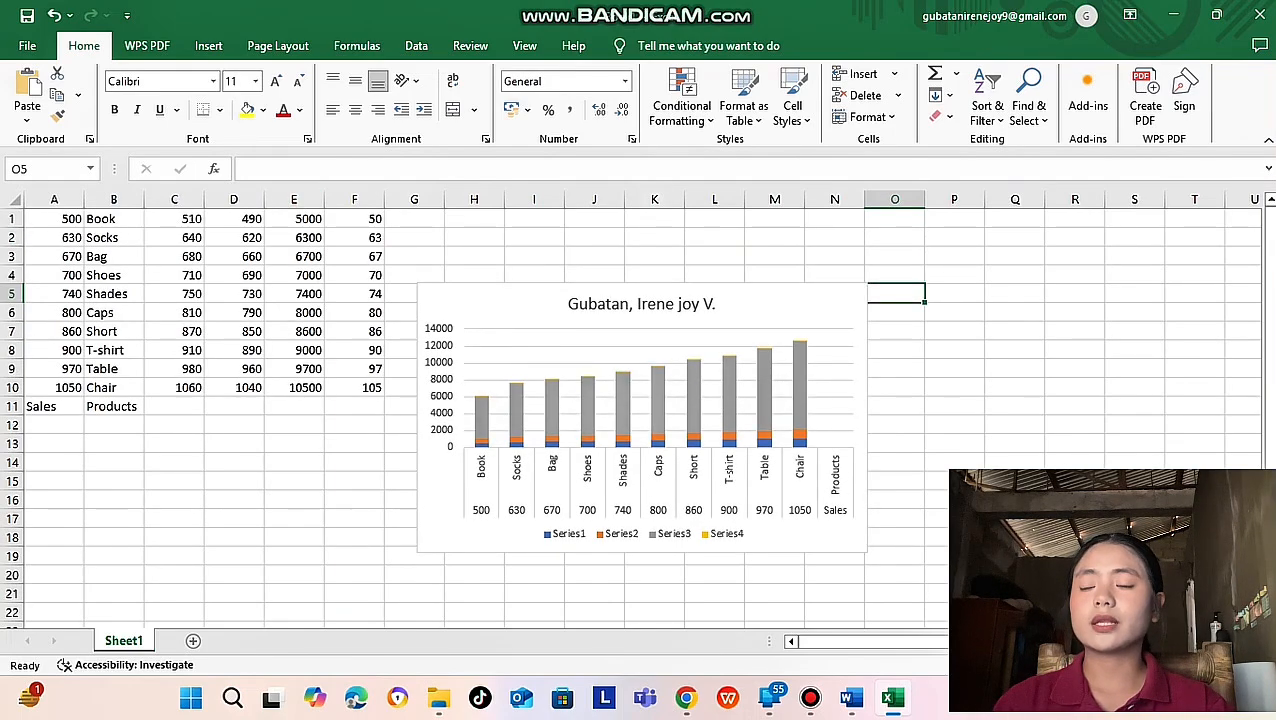